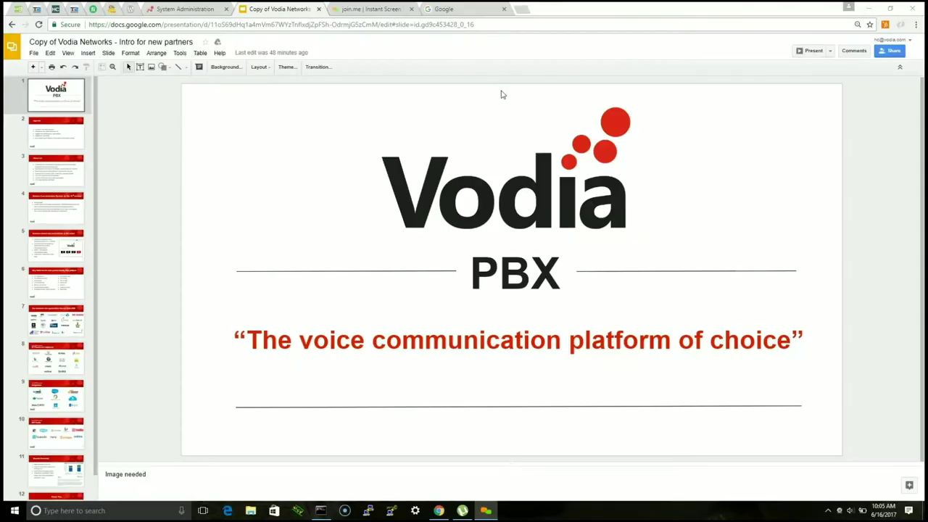
Step: Move from the Vodia PBX title slide through the Agenda slide to the About Us slide
left_click(429, 116)
left_click(251, 142)
left_click(69, 132)
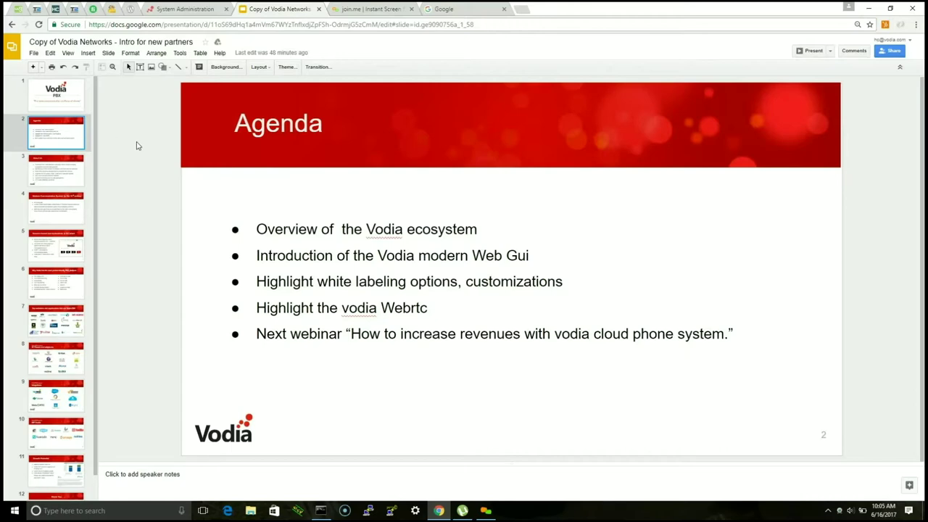
left_click(62, 182)
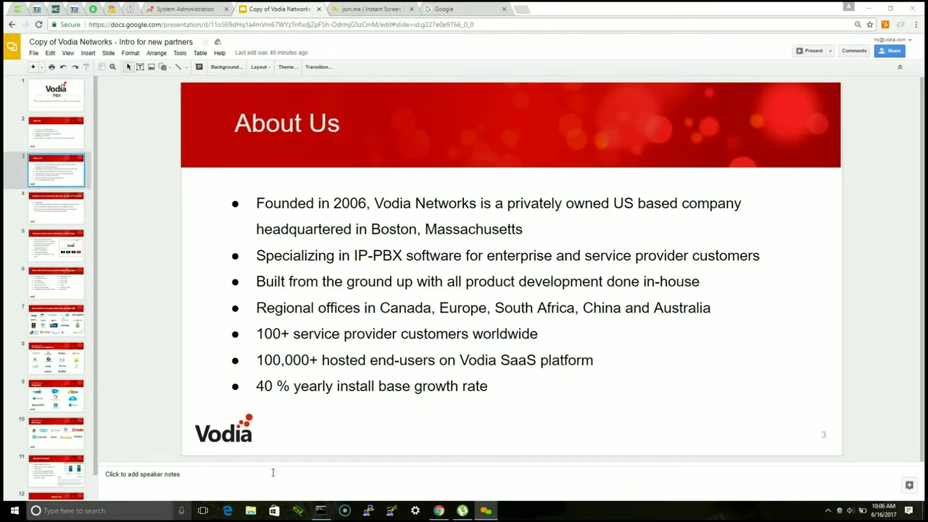
Step: Open slide 4, 'Modern Communication System for the 21st century'
left_click(67, 217)
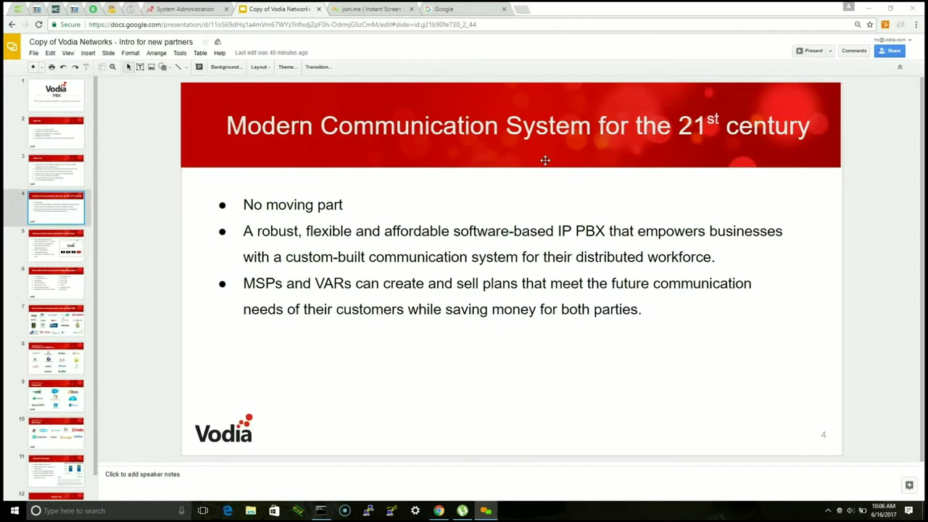
Step: Show the browser-based communications slide, then slide 6 on partner-friendly PBX platform benefits
left_click(58, 253)
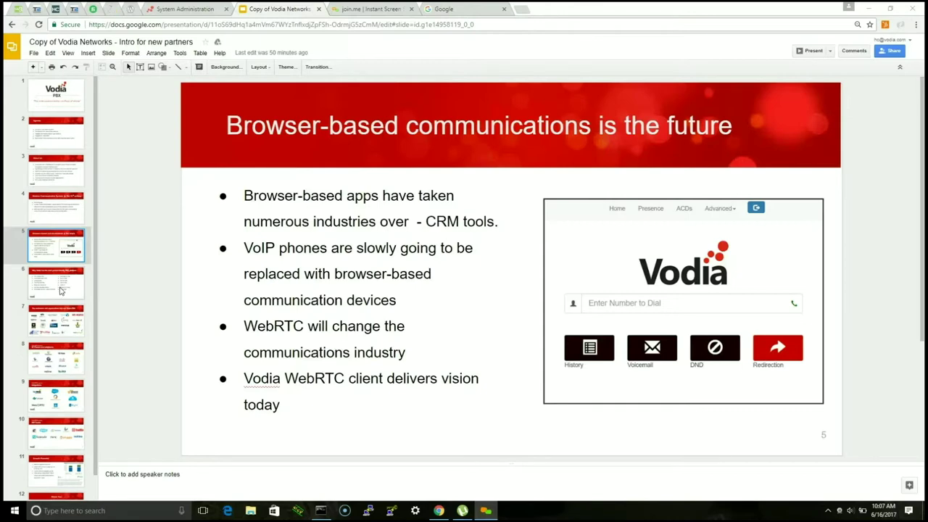
left_click(82, 293)
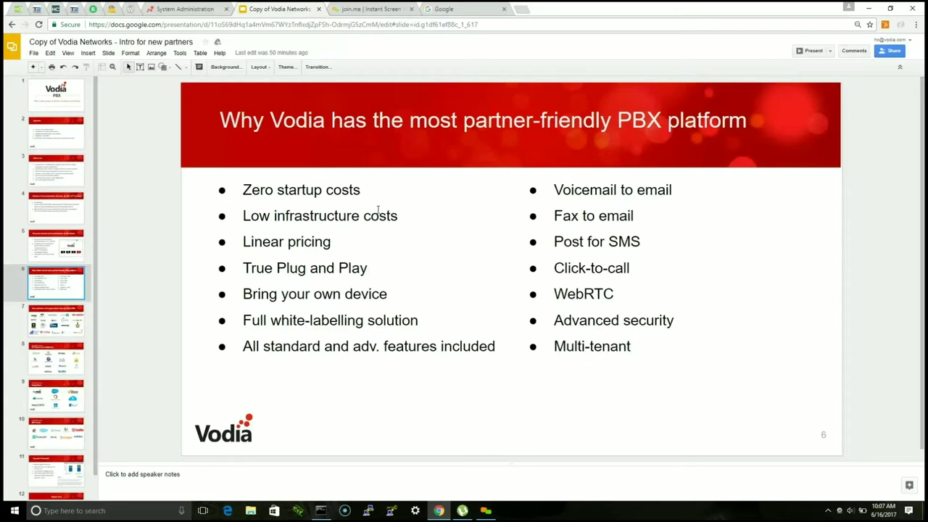
Step: Step through the top customers and IP Phones slides to the Integrations ecosystem slide
left_click(51, 328)
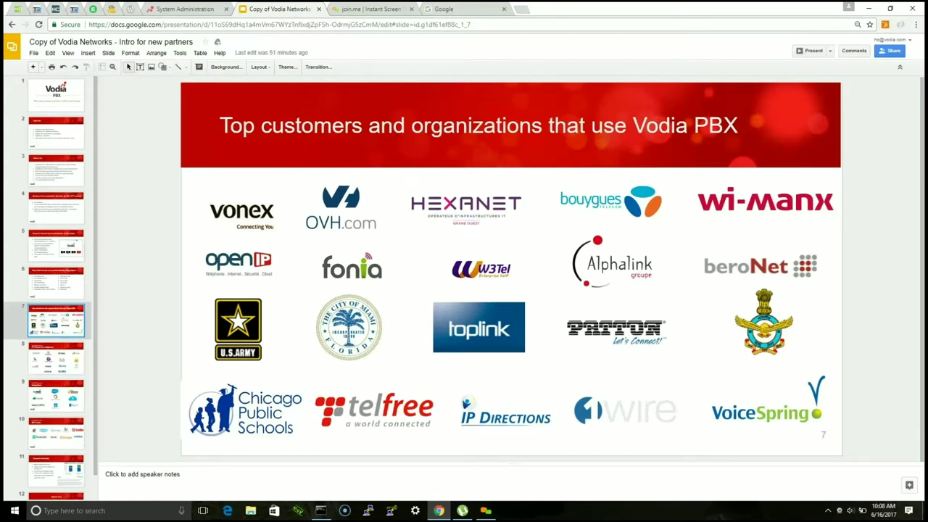
left_click(60, 360)
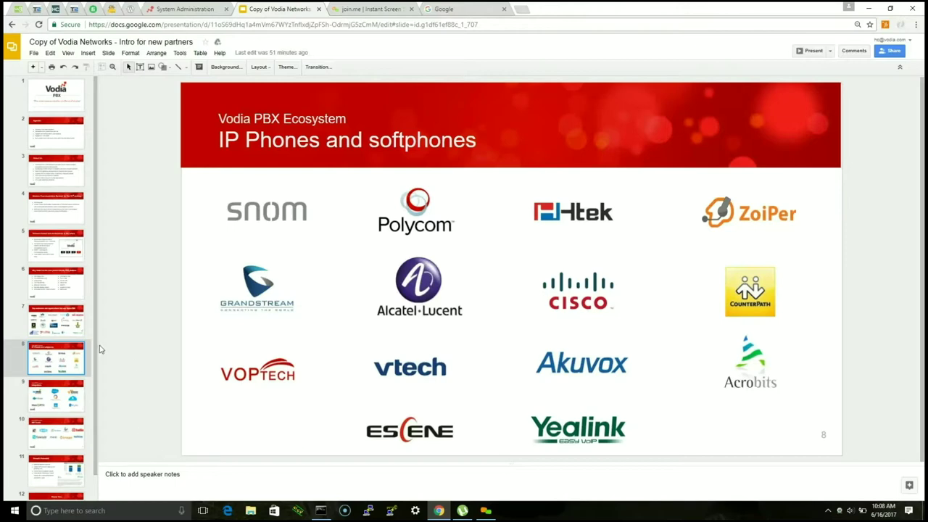
scroll(72, 383, "down", 1)
left_click(57, 383)
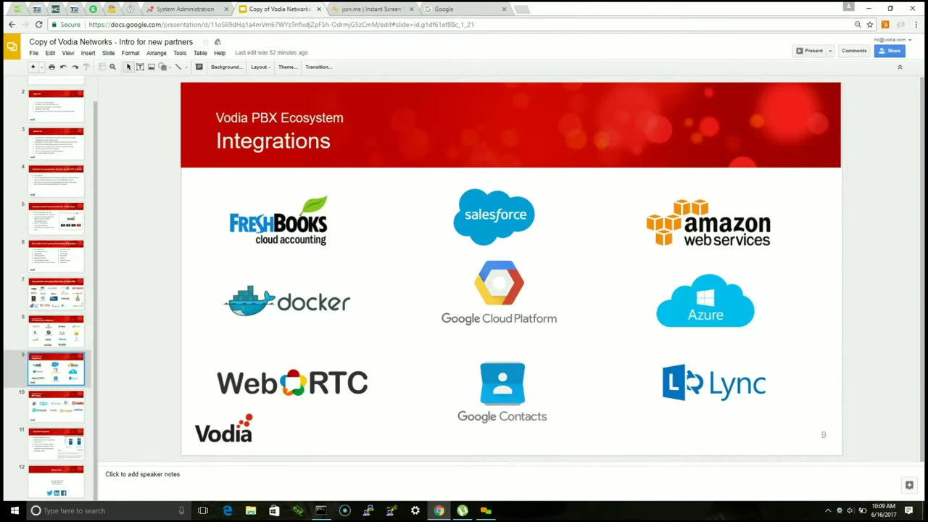
Step: Open slide 10, 'Vodia PBX Ecosystem – SIP Trunks'
left_click(79, 413)
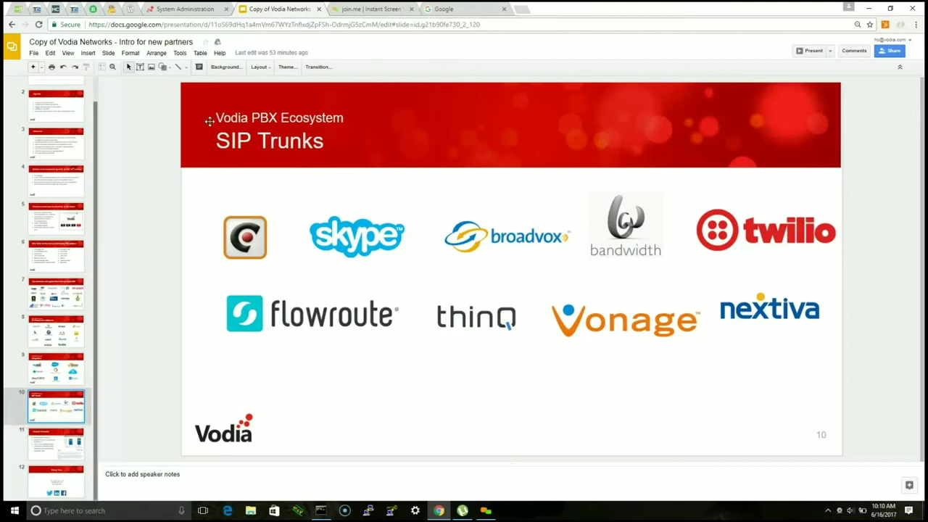
Step: Show the Growth Potential slide, then switch to the Vodia System Administration browser tab
left_click(65, 449)
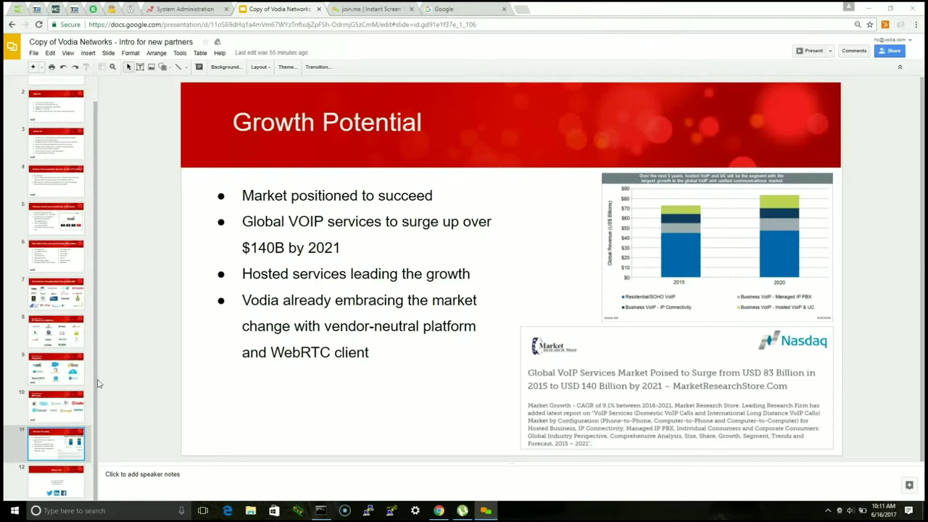
scroll(109, 372, "up", 1)
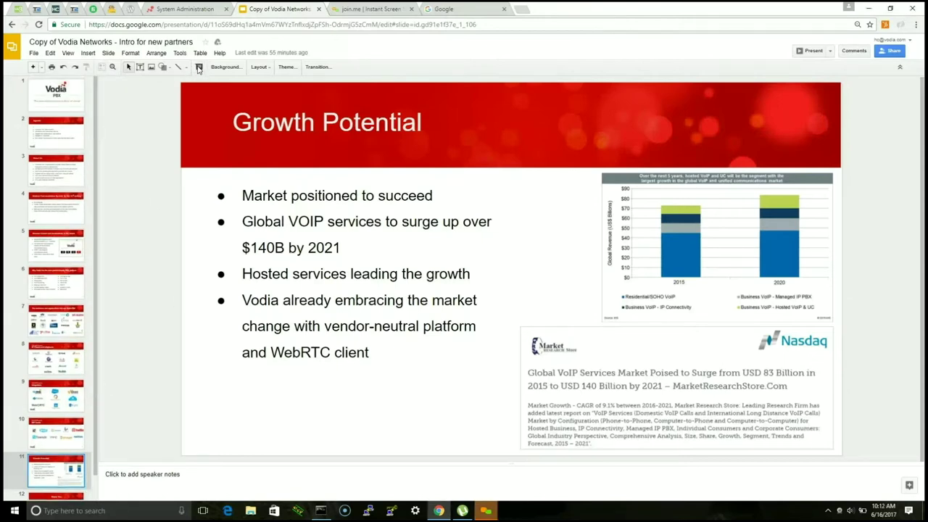
left_click(181, 9)
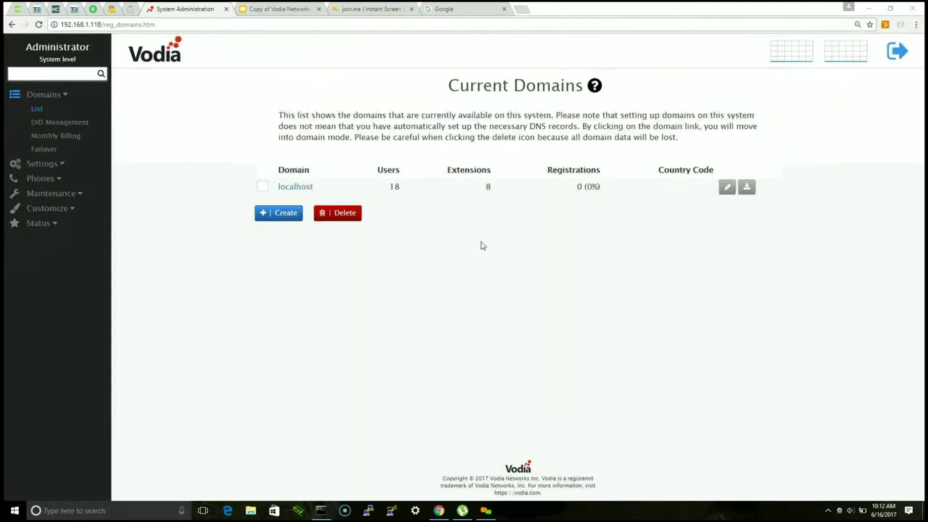
Step: Create a new domain named plugvoip after the Homedepot primary name is rejected
key("ctrl+minus")
key("ctrl+minus")
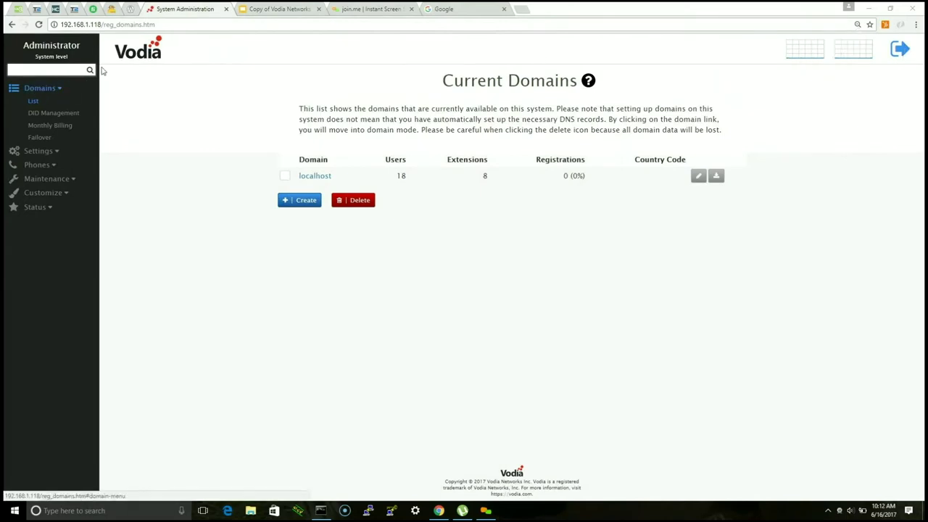
key("ctrl+minus")
key("ctrl+minus")
key("ctrl+minus")
key("ctrl+minus")
key("ctrl+0")
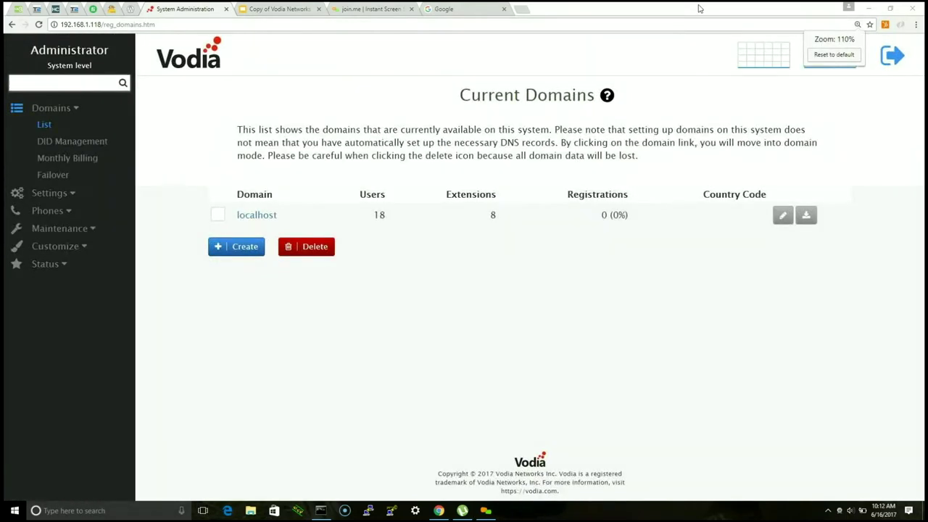
left_click(831, 55)
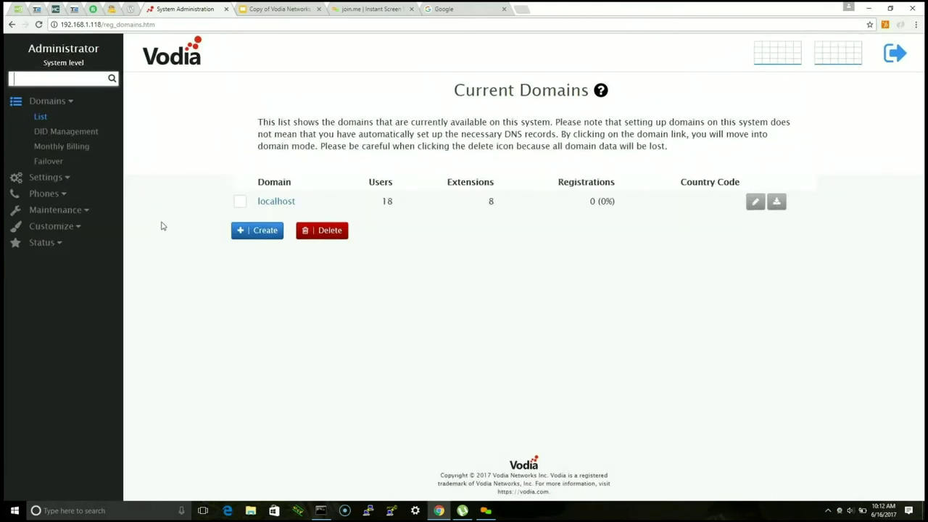
left_click(257, 230)
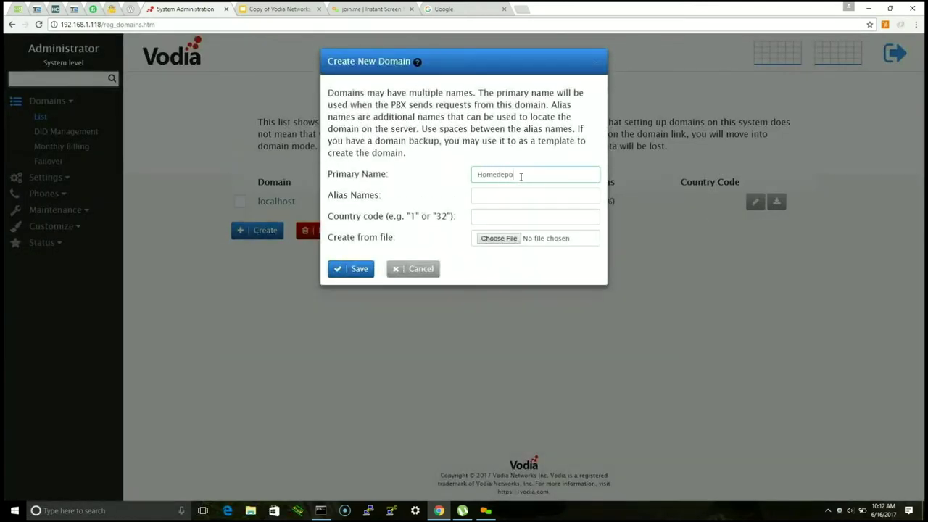
left_click(340, 269)
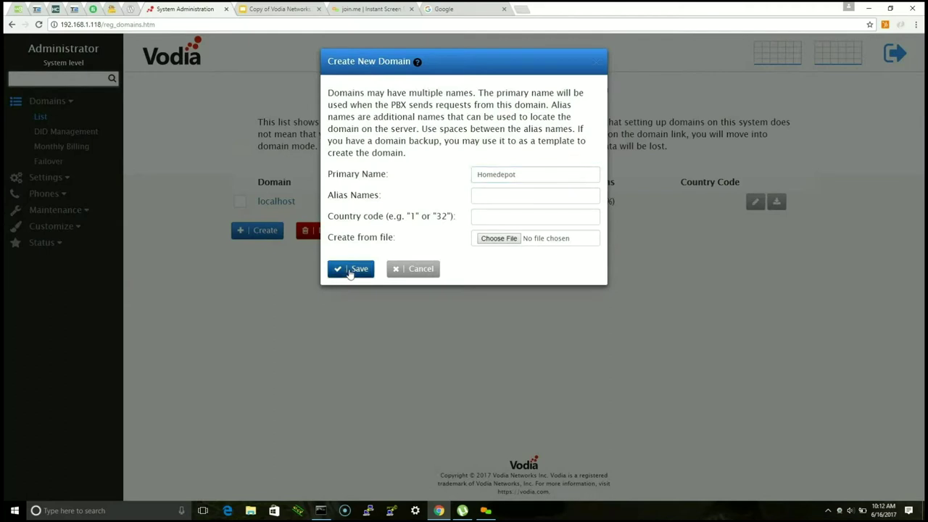
left_click_drag(537, 210, 399, 219)
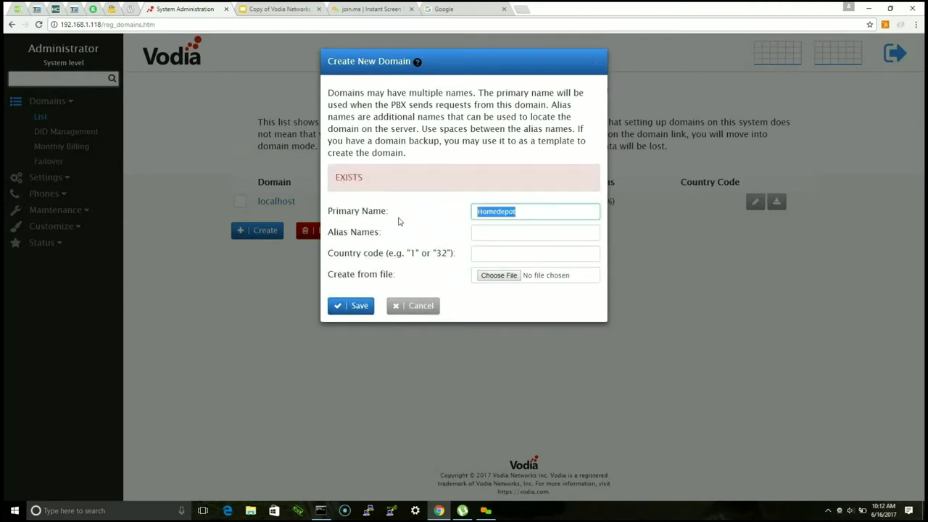
key("BackSpace")
left_click(355, 306)
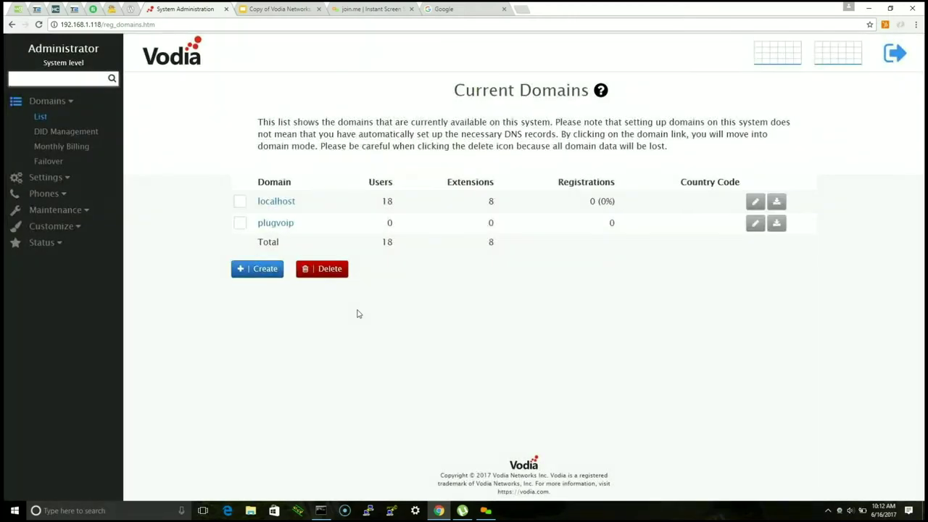
Step: Enter the plugvoip domain's extension list and start a new extension
left_click(283, 226)
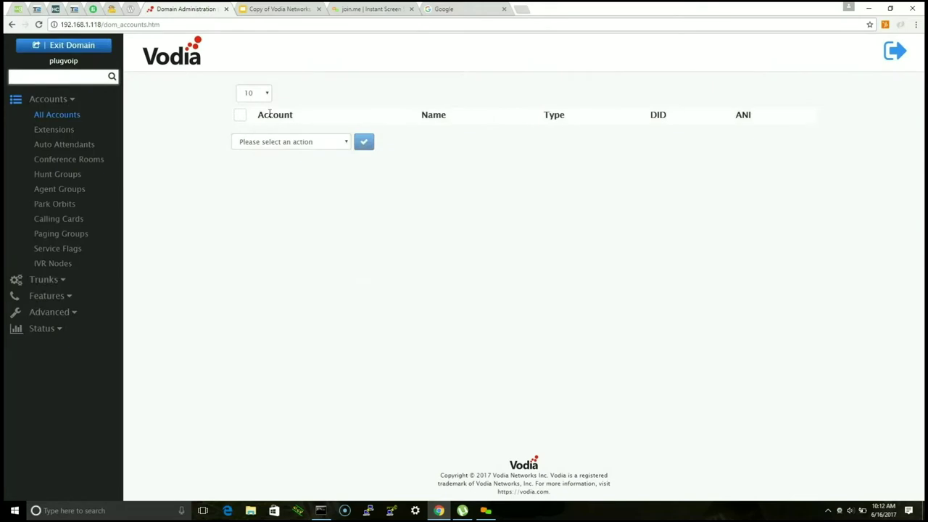
left_click(47, 129)
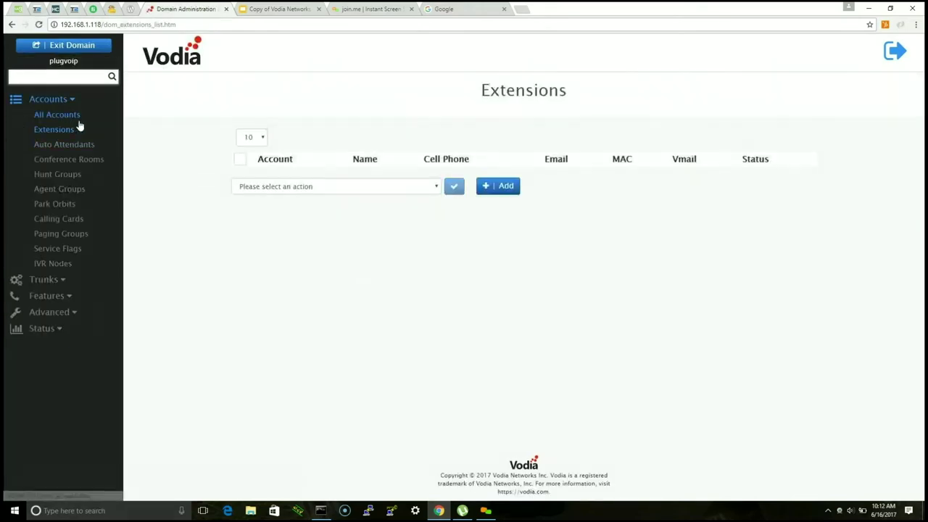
left_click(498, 186)
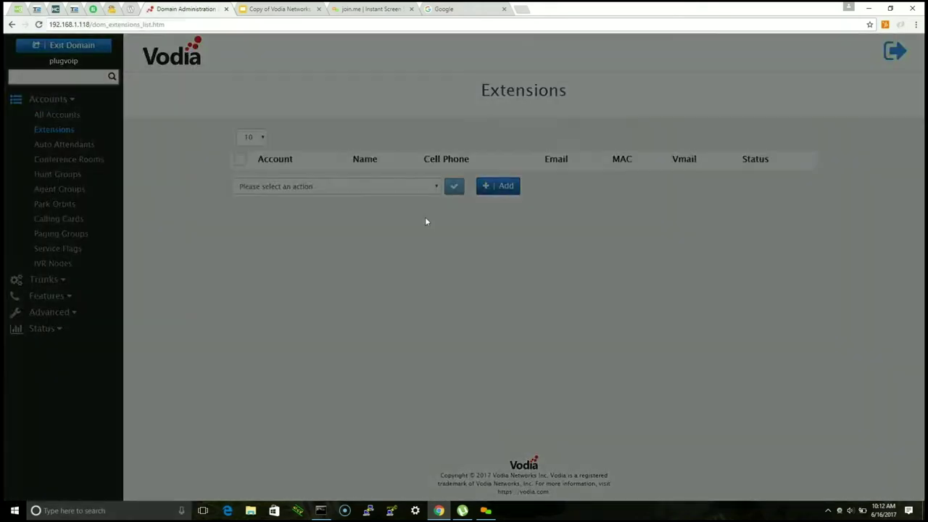
Step: Create extension 440 with the user's first and last name, keeping auto-generated passwords
left_click(491, 97)
type("440")
key("Tab")
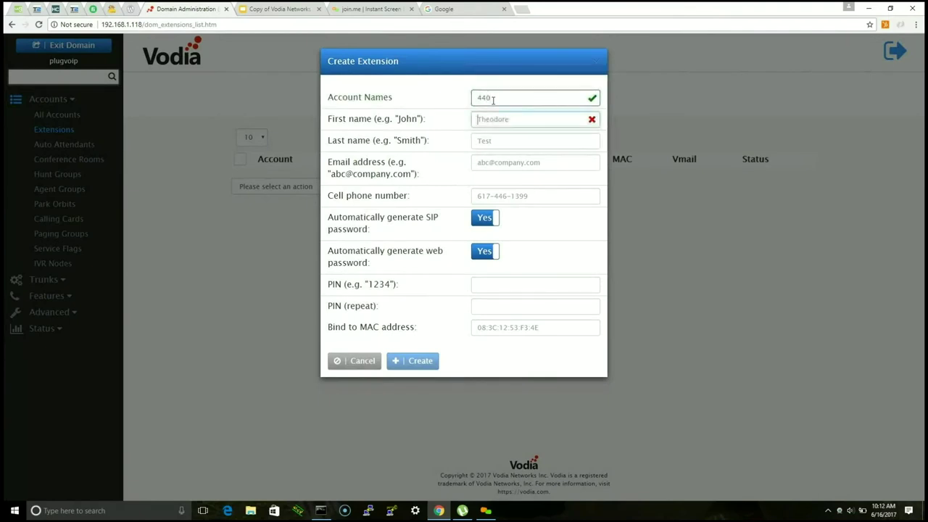
type("haml")
key("BackSpace")
key("BackSpace")
key("BackSpace")
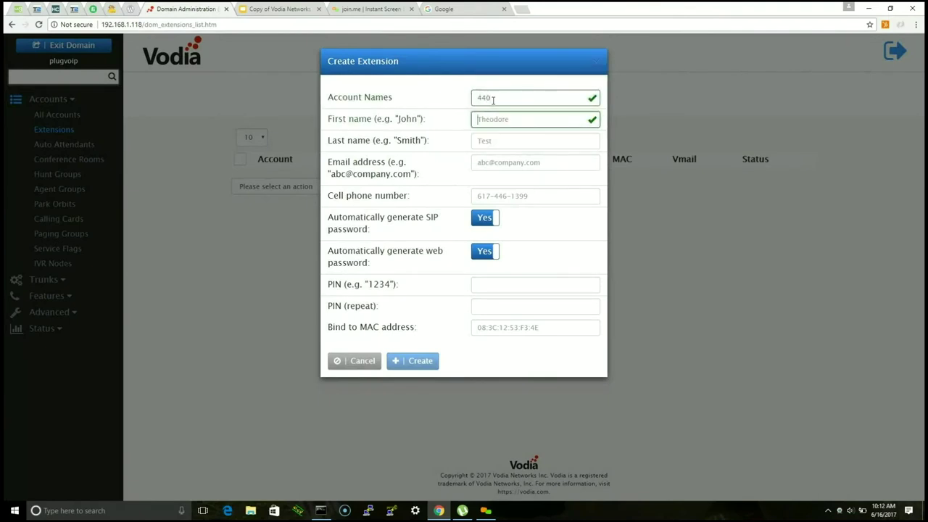
key("Tab")
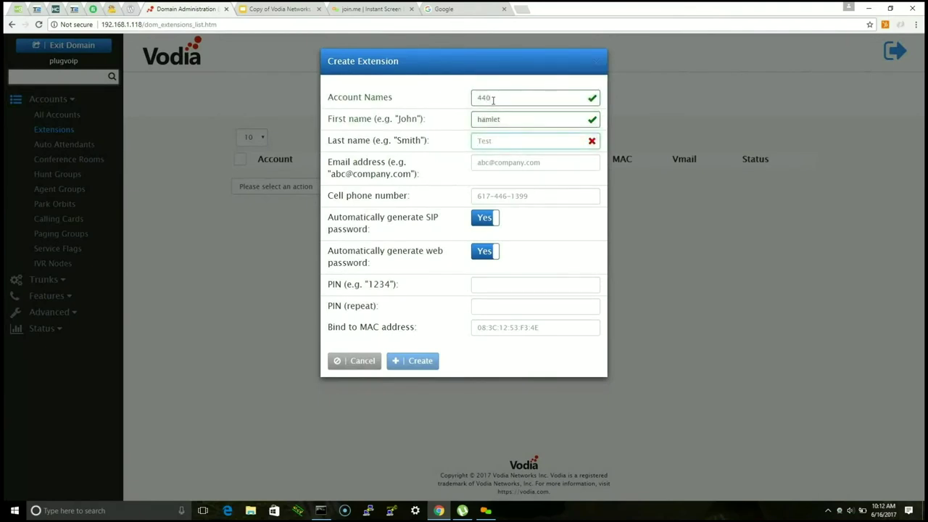
type("Collad")
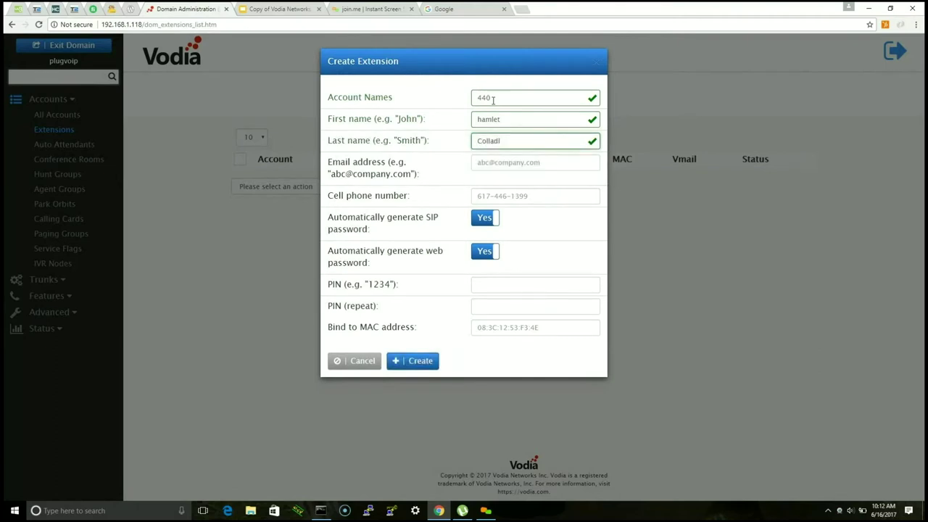
type("o")
left_click(427, 204)
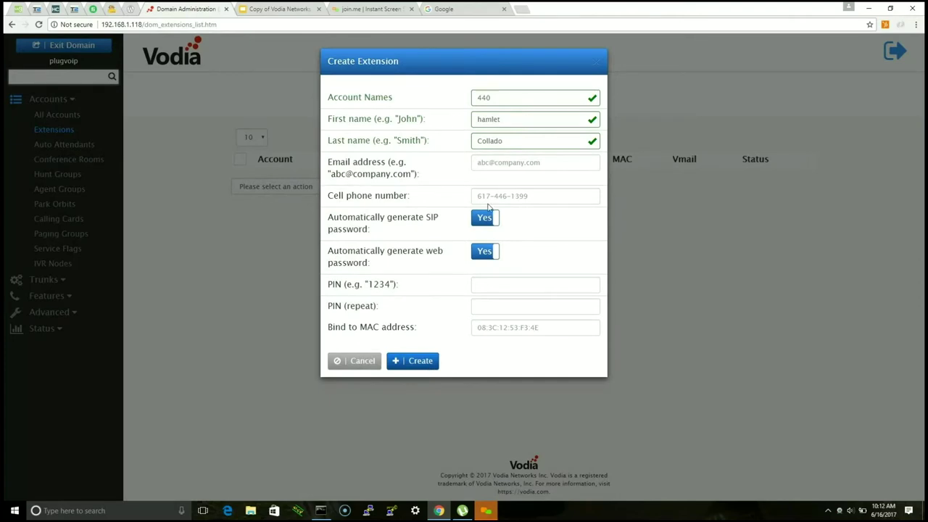
left_click(484, 218)
left_click(484, 218)
left_click(484, 251)
left_click(484, 251)
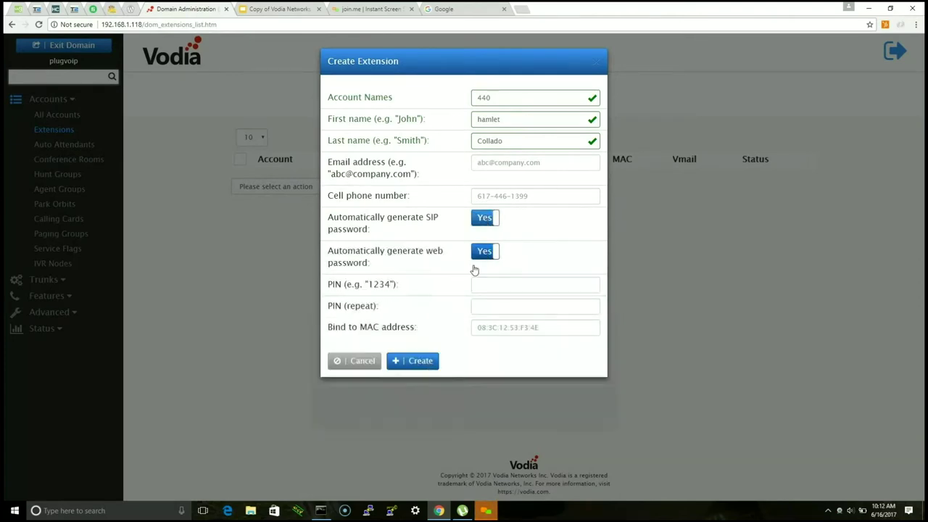
left_click(427, 363)
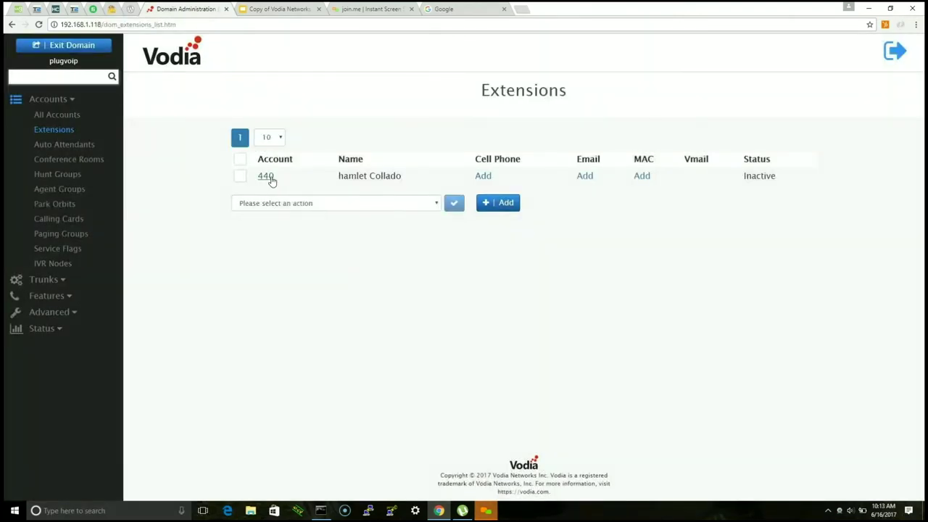
Step: Open extension 440's settings and scroll through its General tab
left_click(266, 176)
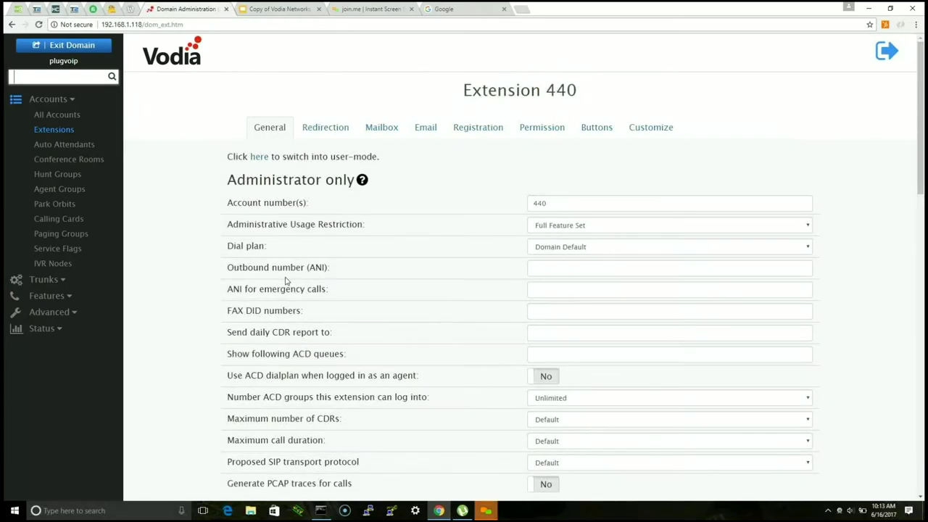
scroll(435, 209, "down", 3)
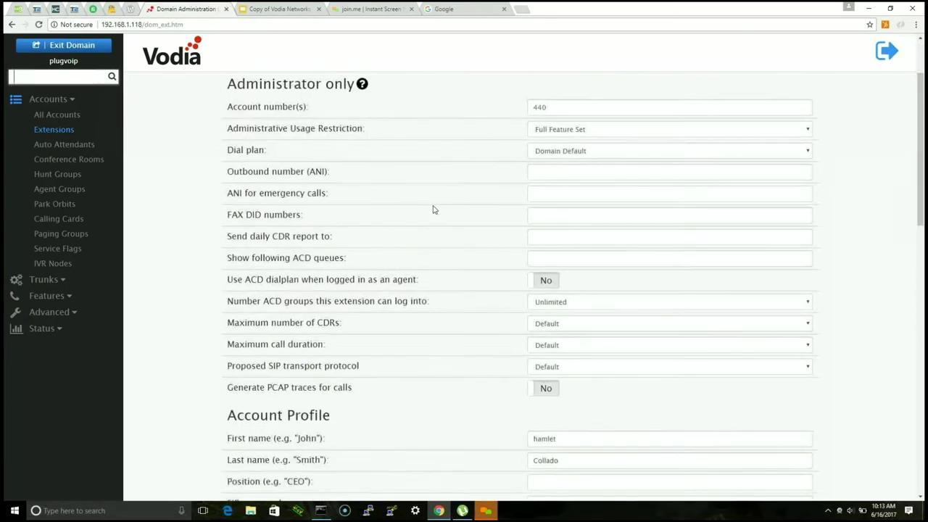
scroll(433, 209, "down", 12)
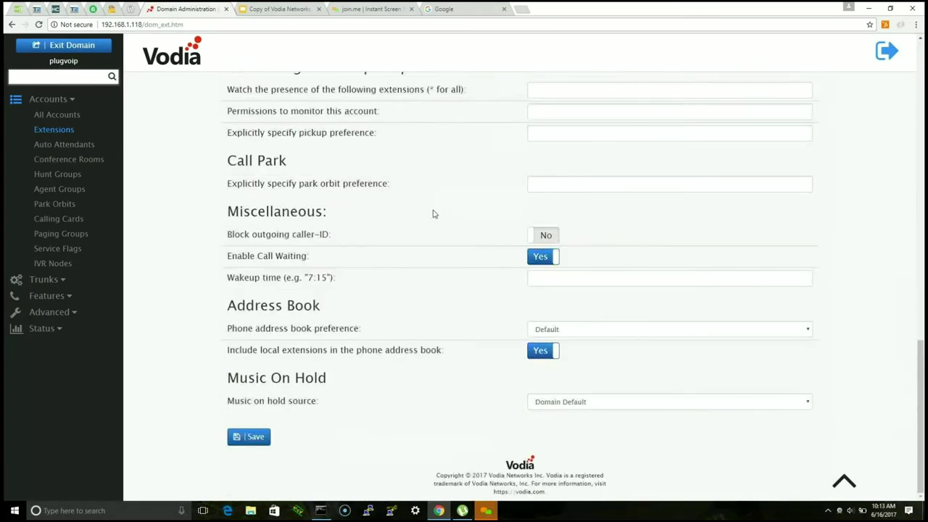
left_click(843, 483)
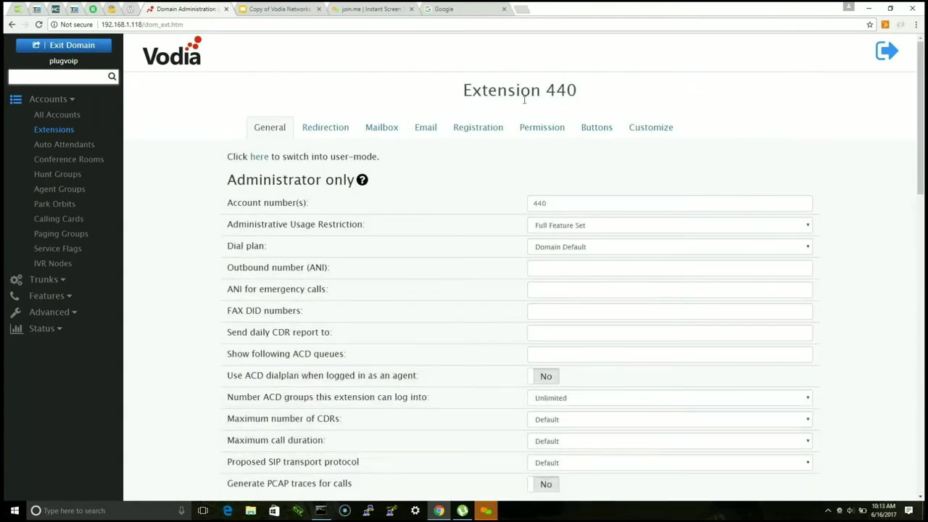
Step: Look through extension 440's Redirection settings
left_click(322, 129)
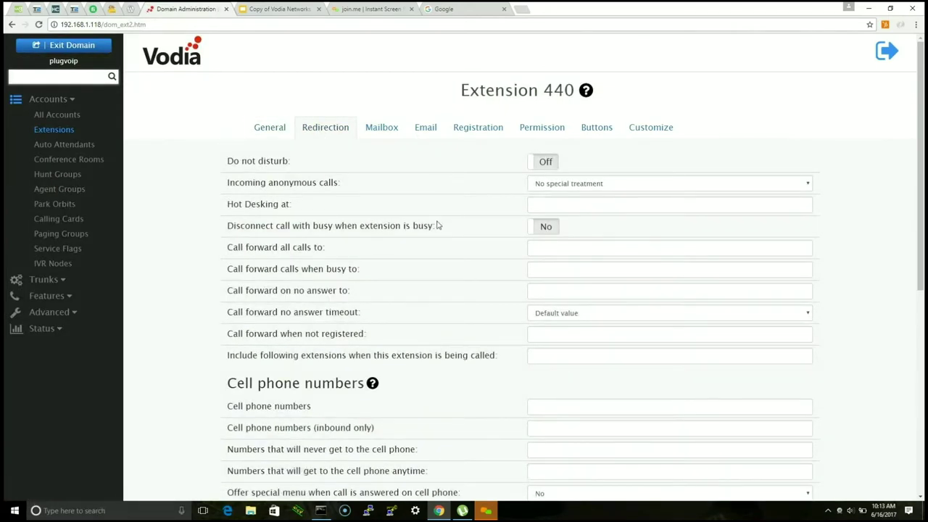
scroll(438, 225, "down", 4)
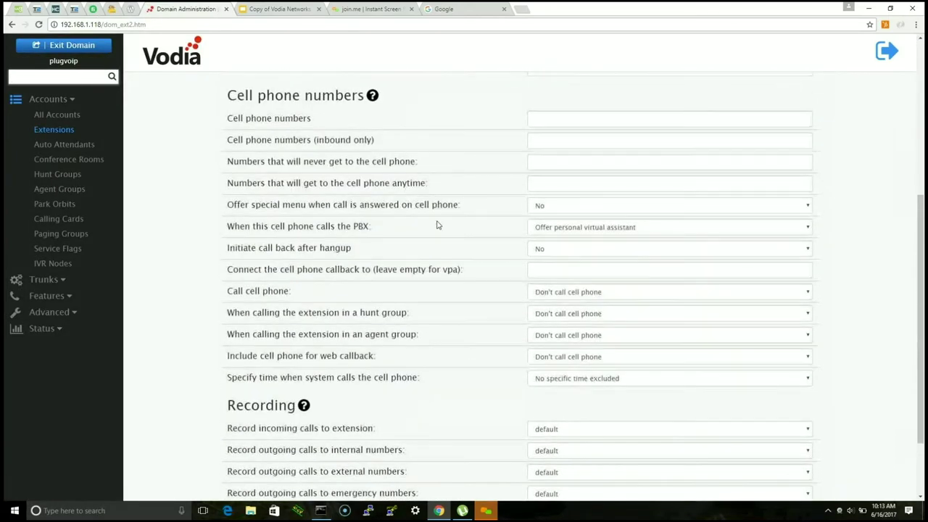
scroll(436, 225, "down", 2)
scroll(436, 225, "up", 6)
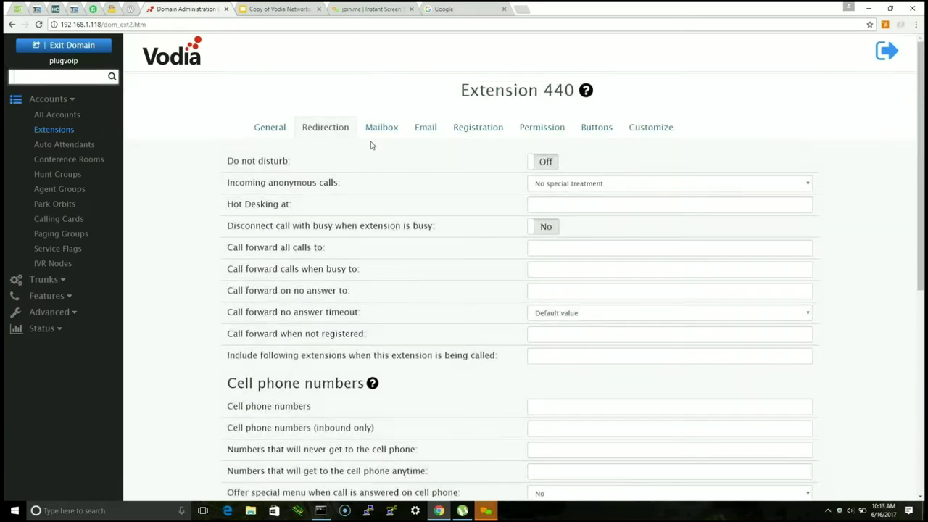
Step: Look through extension 440's Mailbox settings
left_click(381, 127)
scroll(459, 207, "down", 1)
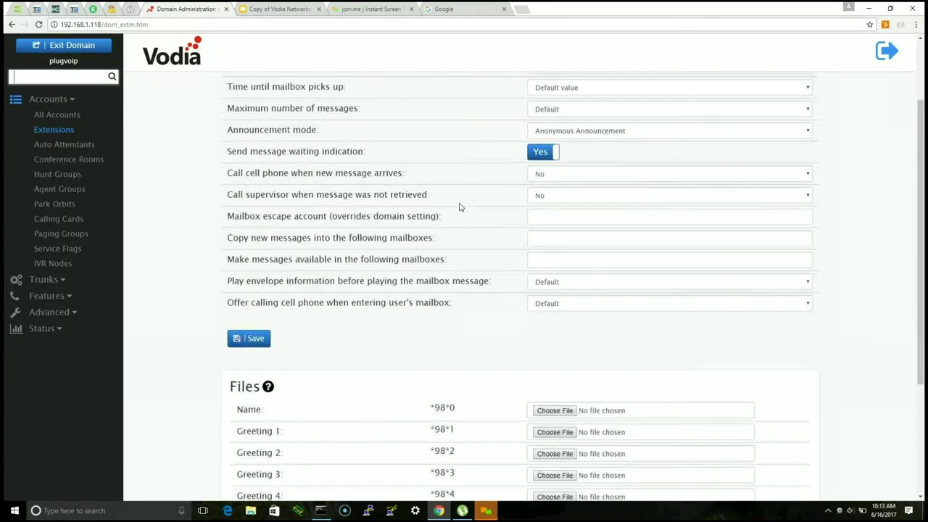
scroll(459, 207, "down", 2)
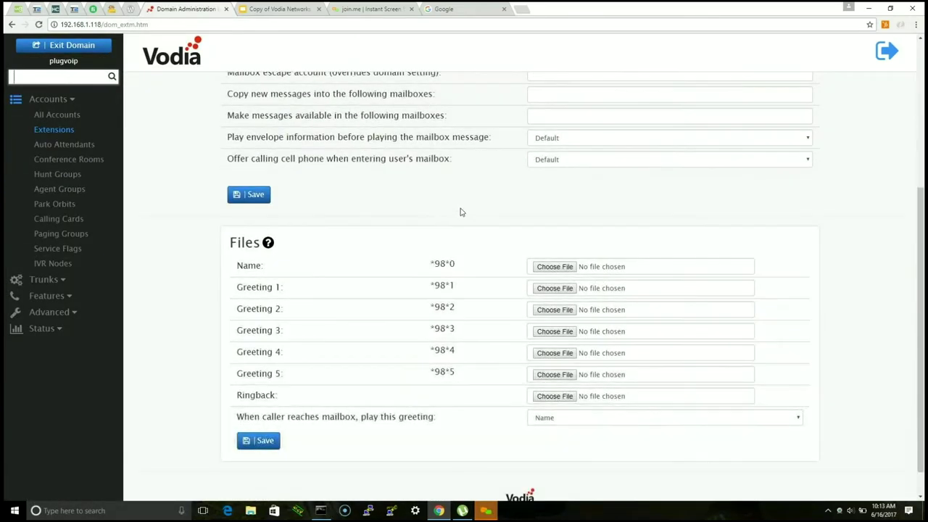
scroll(460, 210, "up", 3)
Step: On the Email tab, fill in the extension's e-mail address from autofill and save
left_click(410, 131)
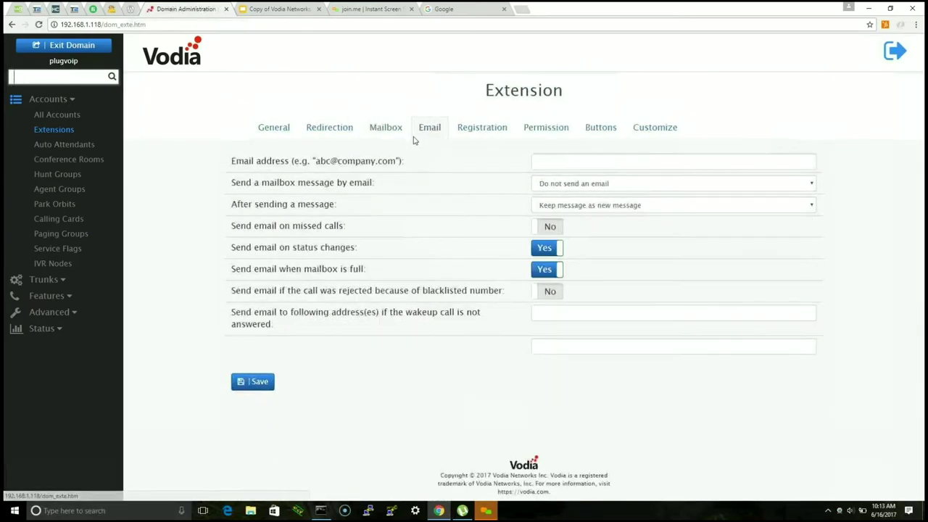
left_click(567, 158)
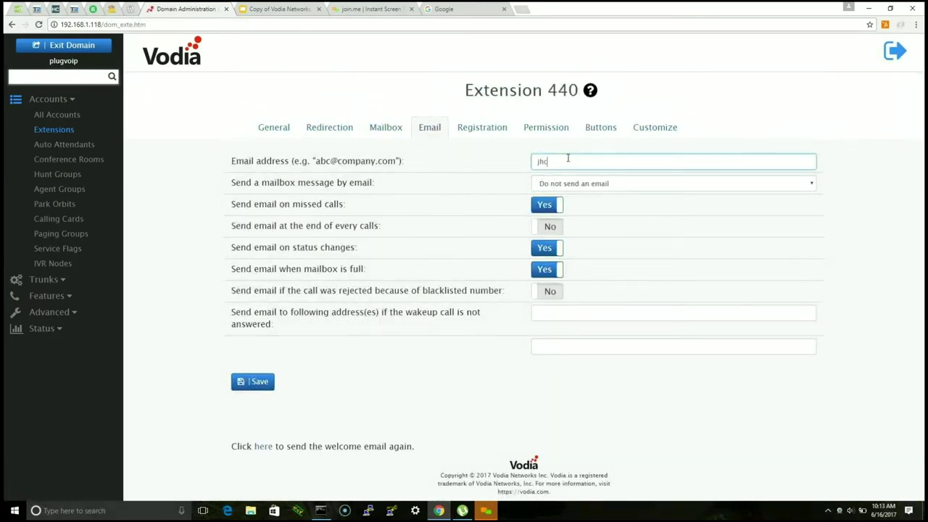
type("hc")
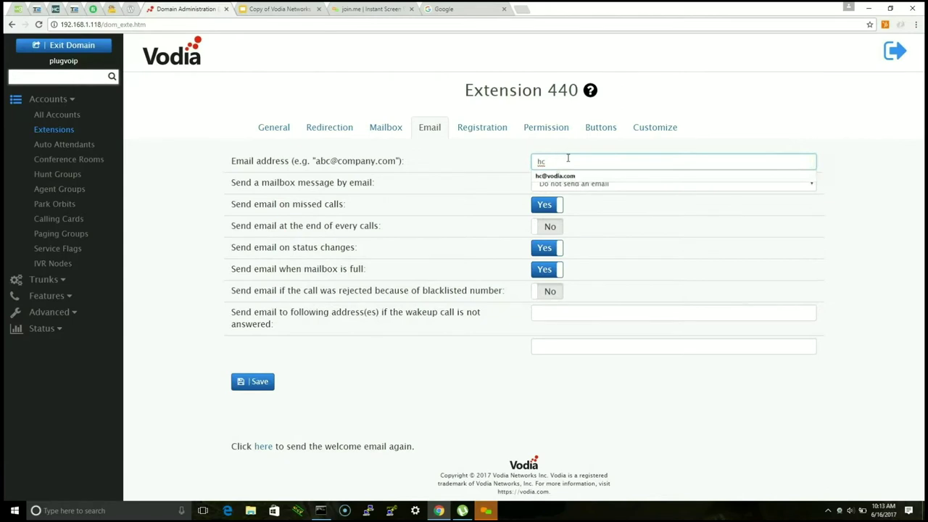
left_click(562, 176)
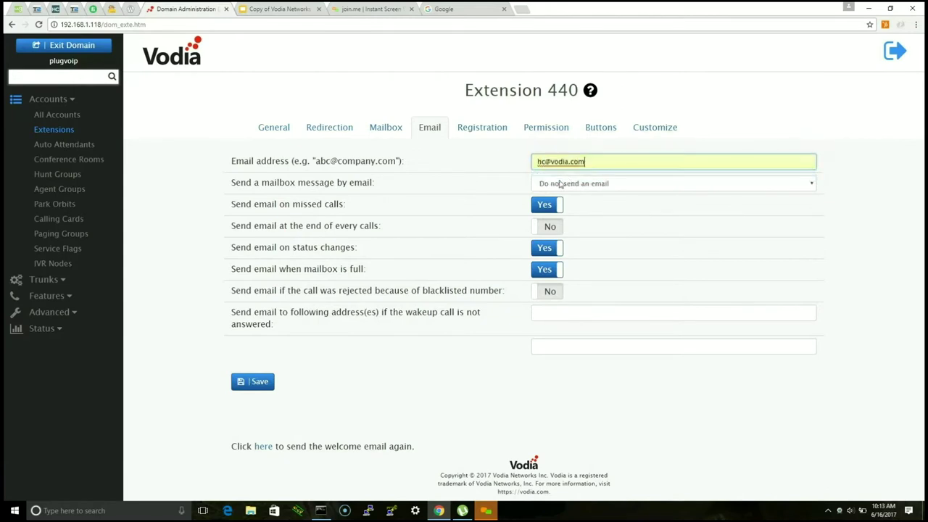
left_click(269, 380)
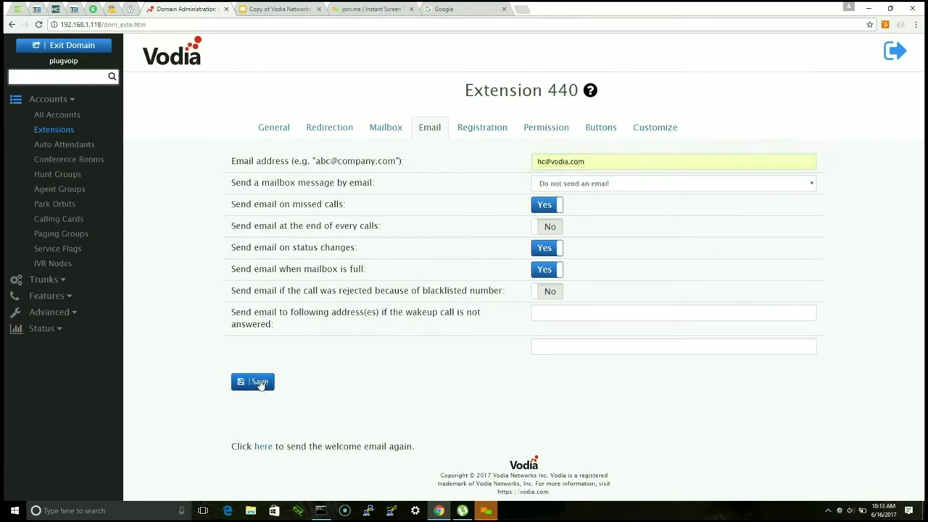
left_click(480, 129)
Step: Select the G.711U codec from extension 440's inactive codecs
scroll(435, 243, "down", 3)
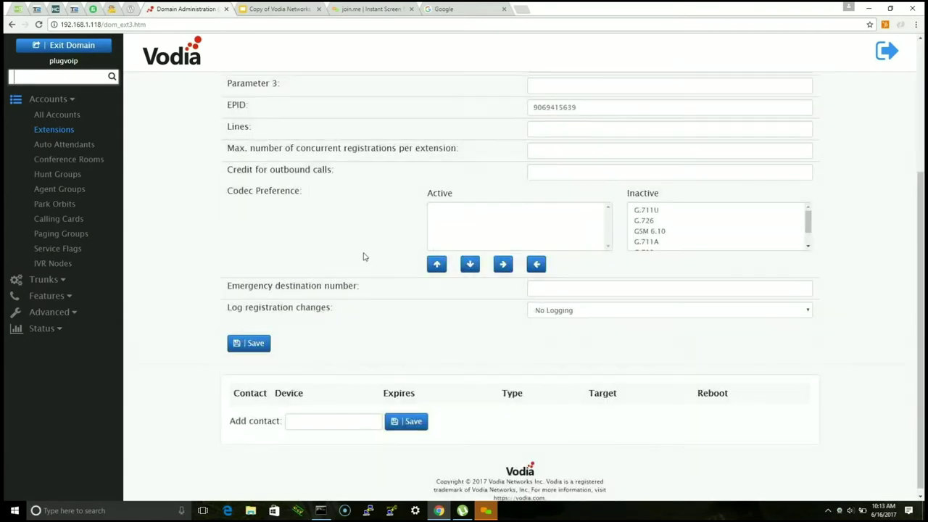
left_click(647, 211)
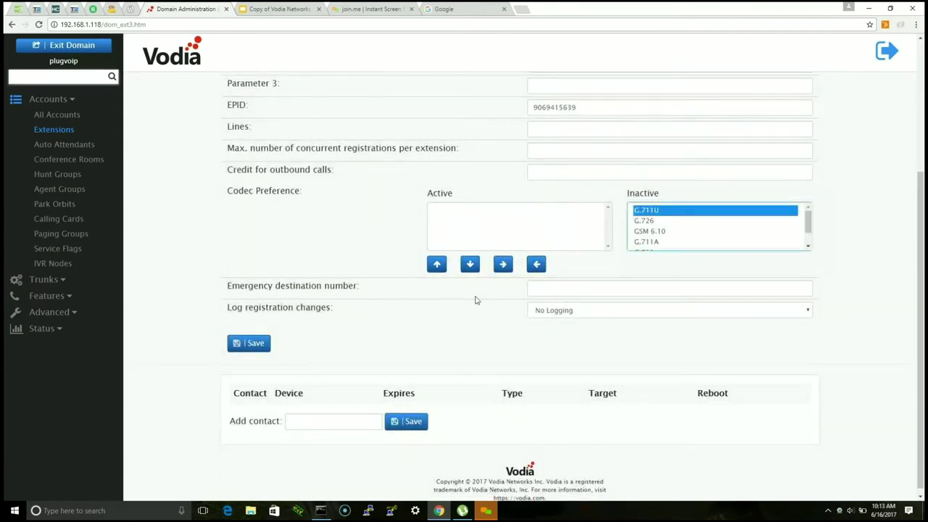
left_click(503, 265)
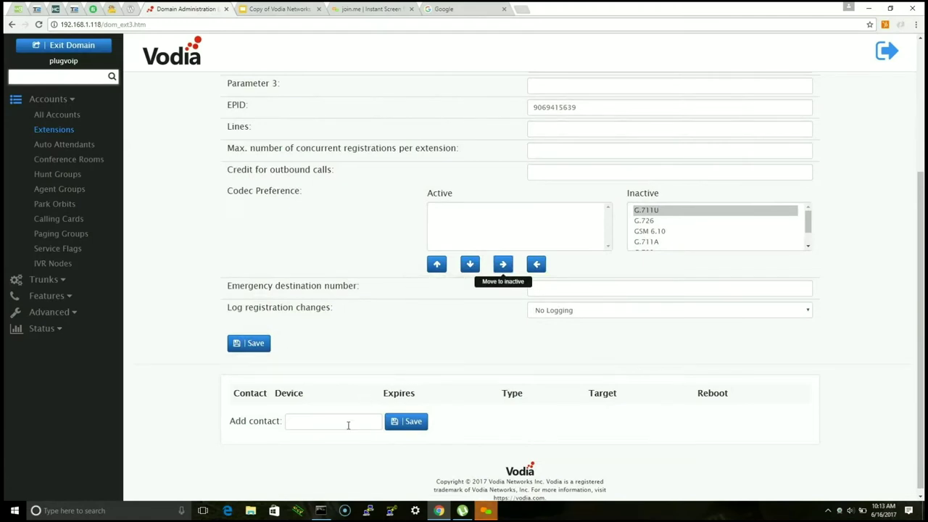
Step: Bind extension 440 to the suggested MAC address 00:04:F2:82:A0:2E
scroll(344, 417, "up", 2)
scroll(341, 414, "up", 1)
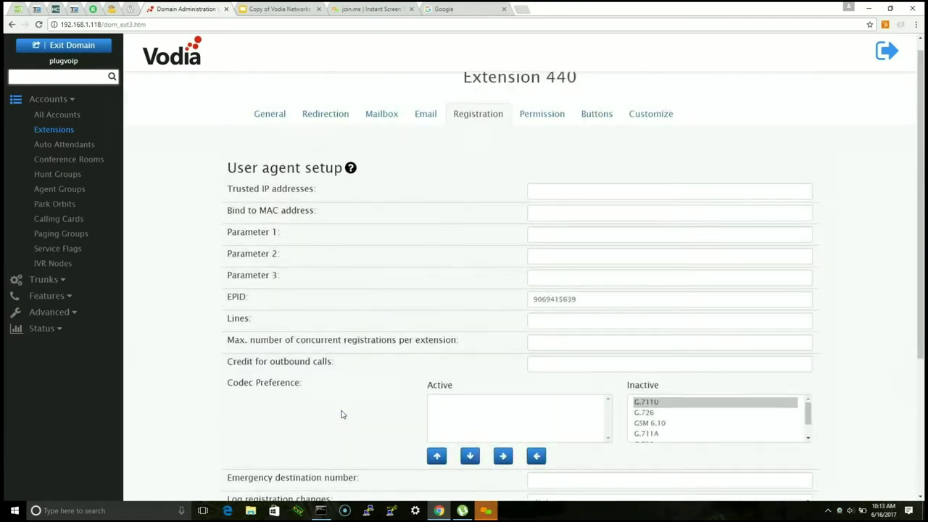
right_click(571, 214)
left_click(571, 211)
type("0")
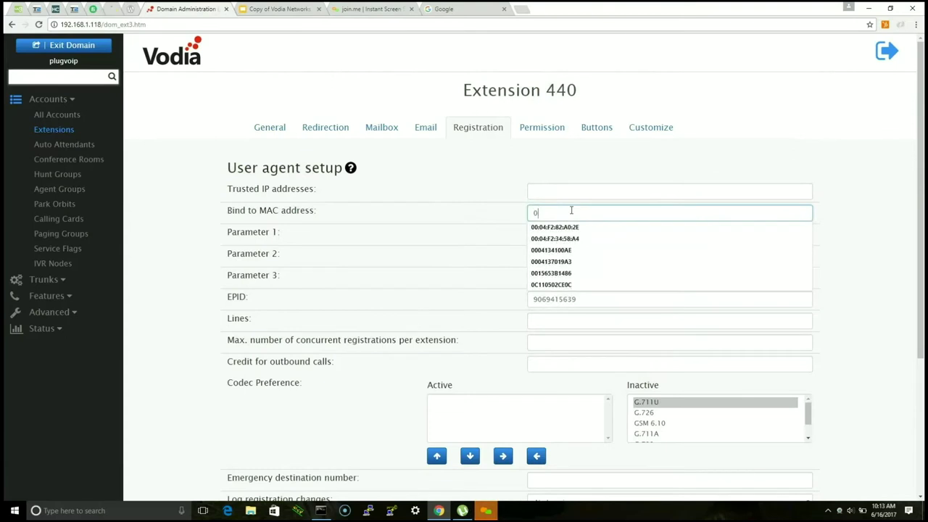
left_click(573, 231)
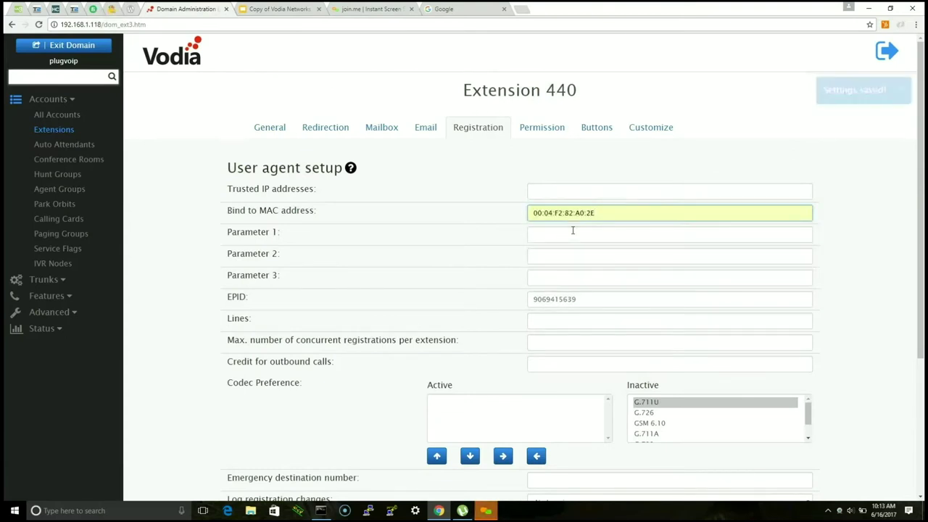
Step: Look over the extension's call permissions, then bring up its button profile list
left_click(541, 127)
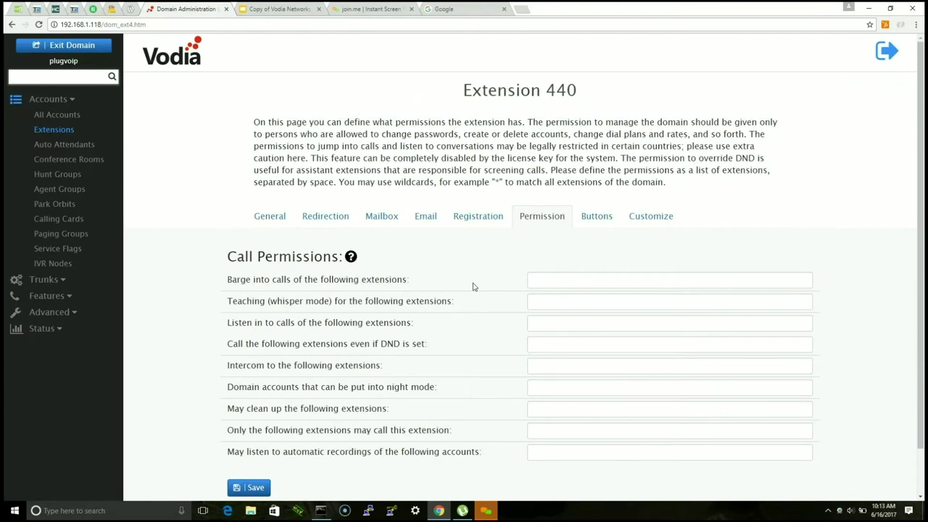
scroll(473, 287, "down", 2)
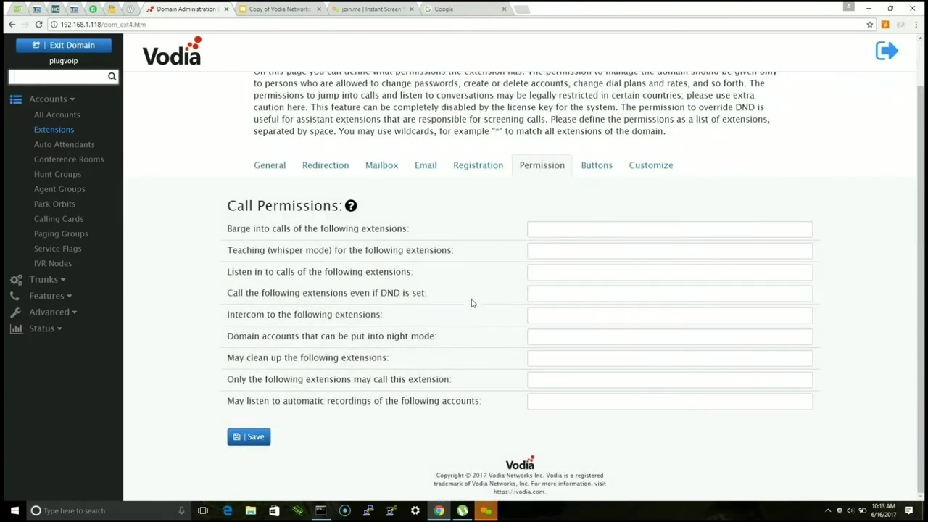
scroll(458, 327, "up", 2)
left_click(588, 224)
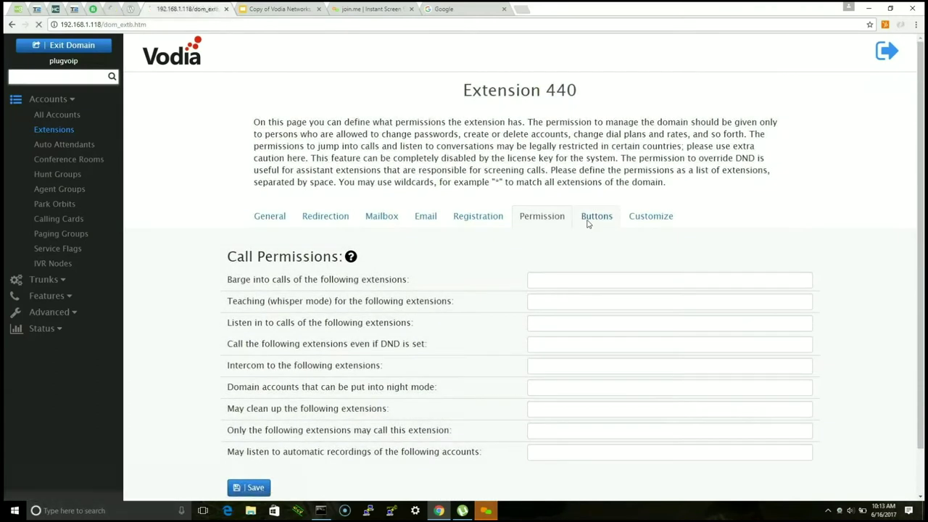
left_click(368, 204)
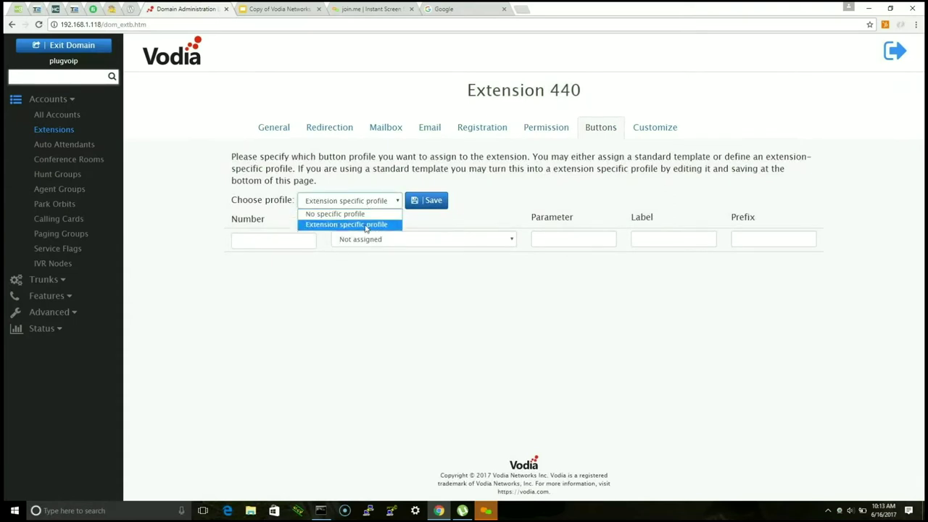
Step: Add button 10 as Agent login/logout with parameter 10 and label Sales
left_click(282, 241)
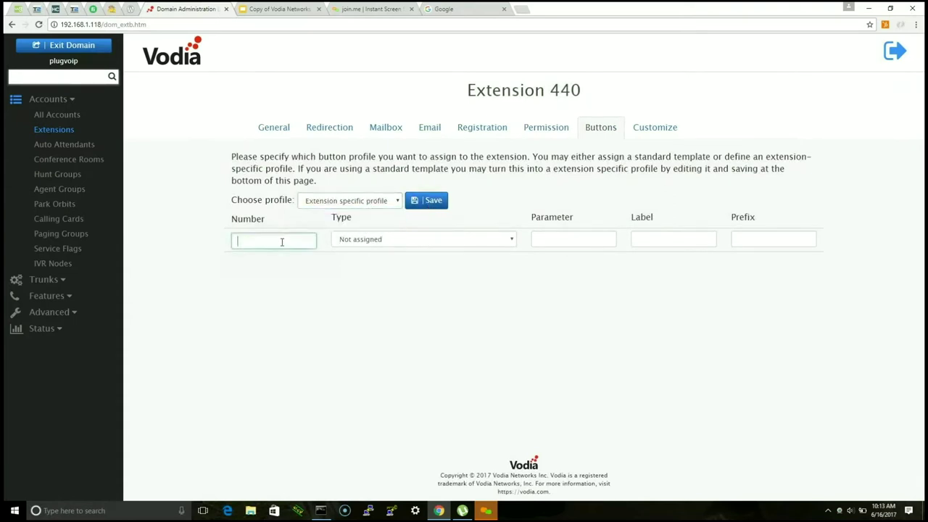
type("10")
key("Tab")
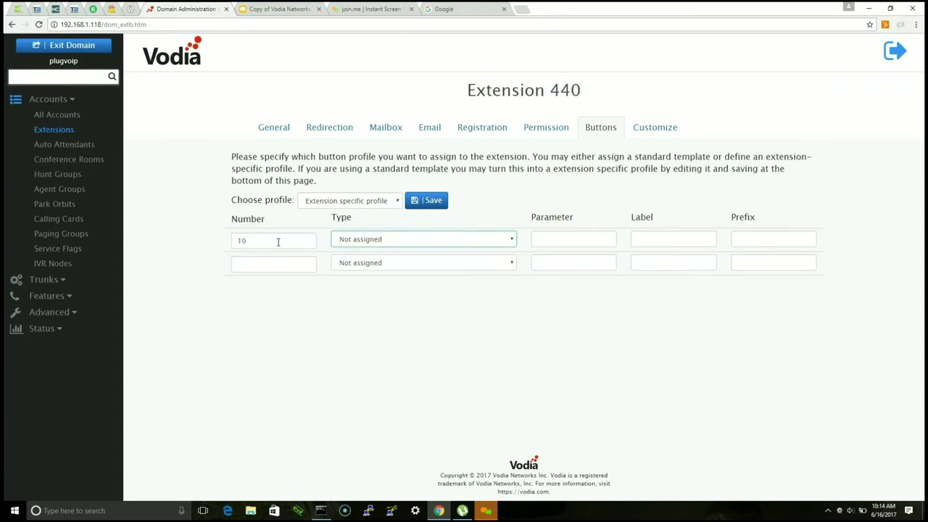
left_click(380, 243)
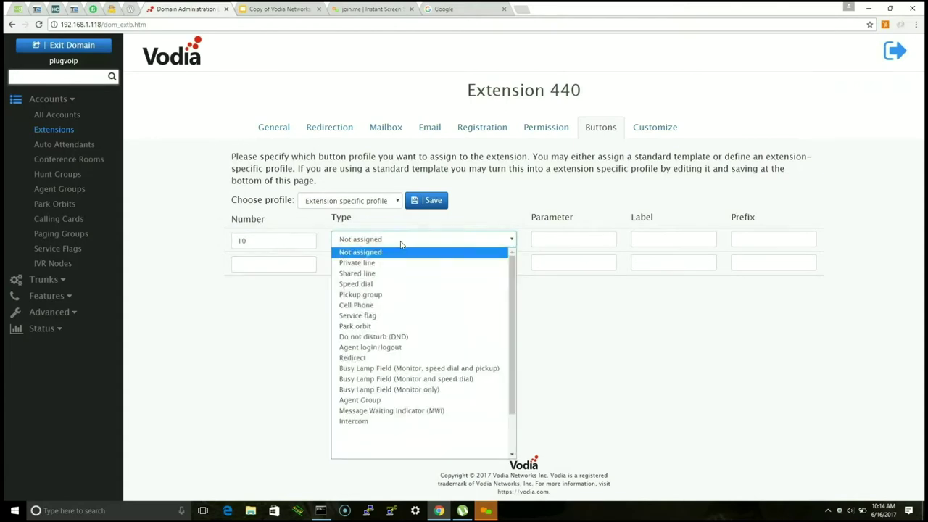
left_click(414, 348)
left_click(565, 240)
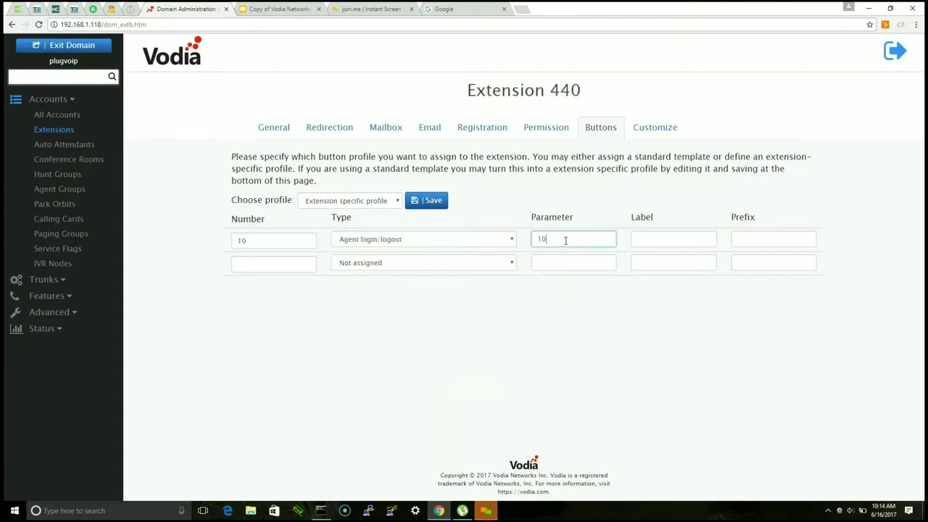
key("Tab")
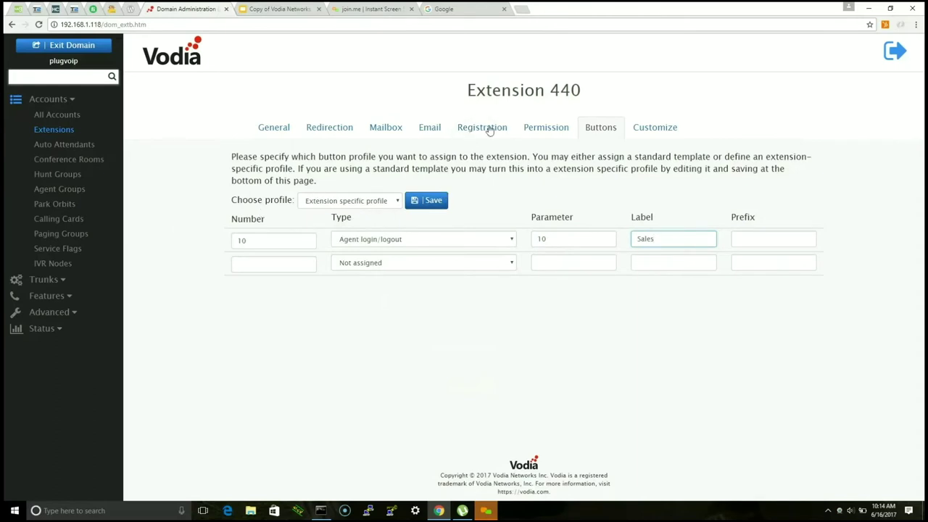
left_click(601, 128)
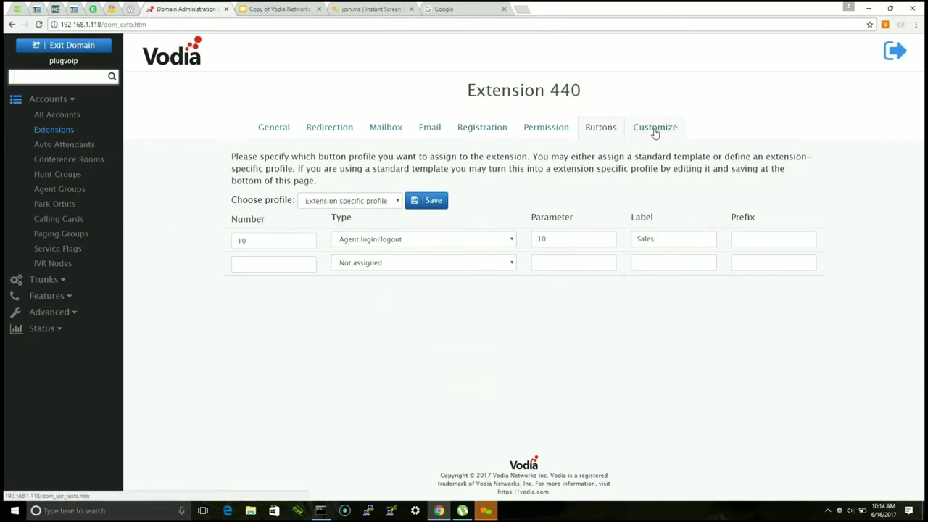
Step: Load the Phone PnP template snom_710_phone.xml on extension 440's Customize tab
left_click(655, 131)
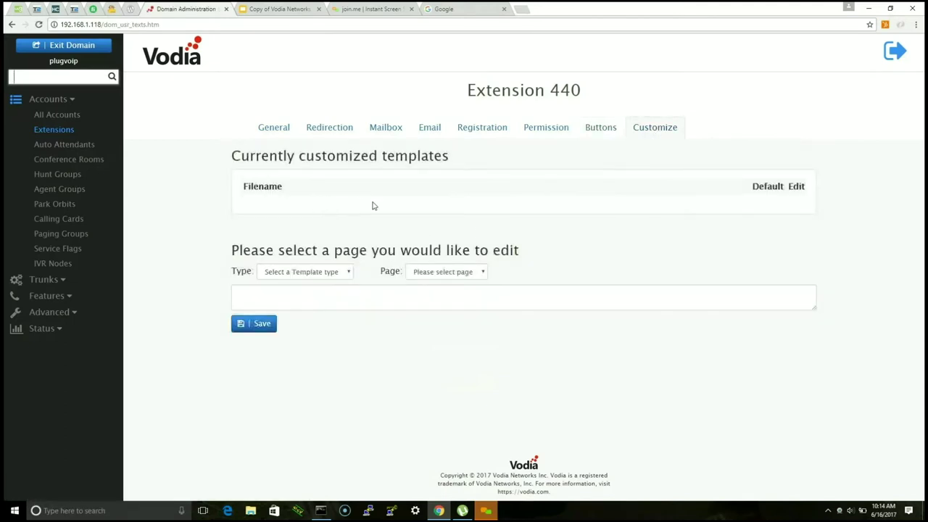
left_click(346, 272)
left_click(305, 319)
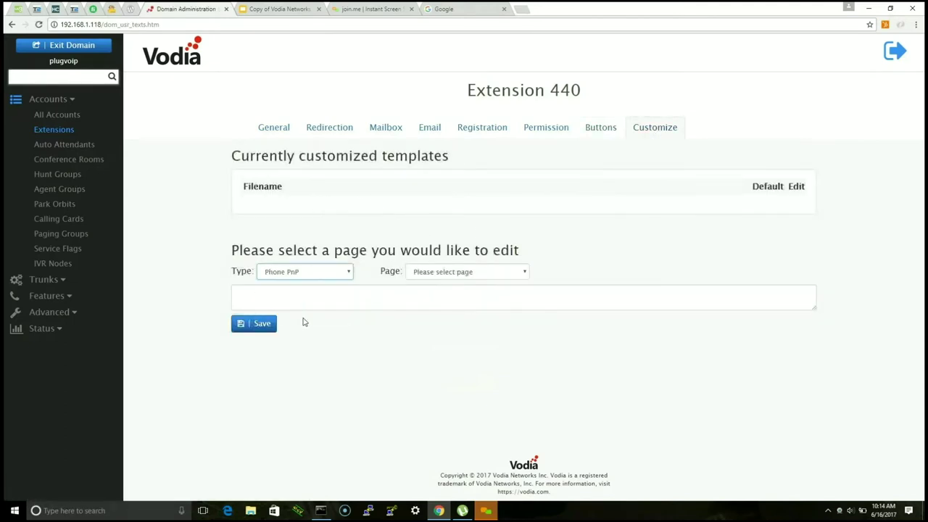
left_click(447, 274)
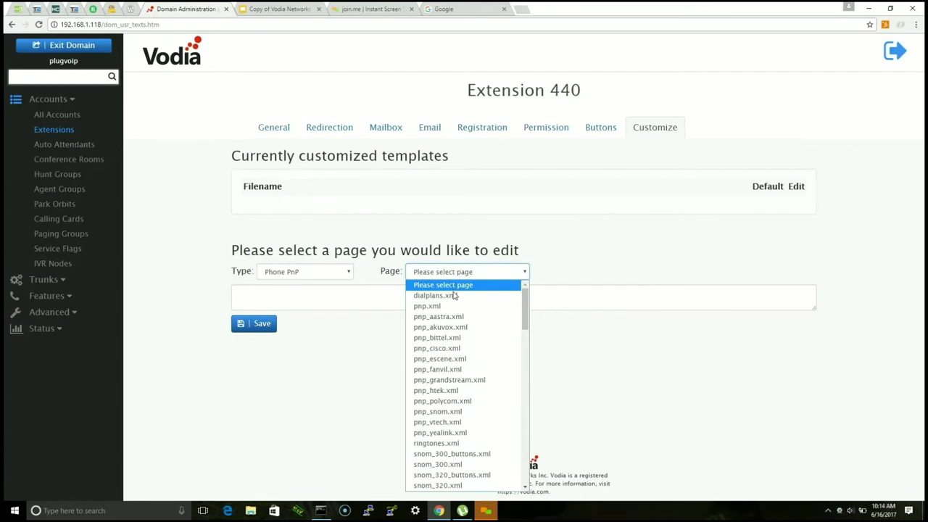
left_click_drag(527, 308, 528, 359)
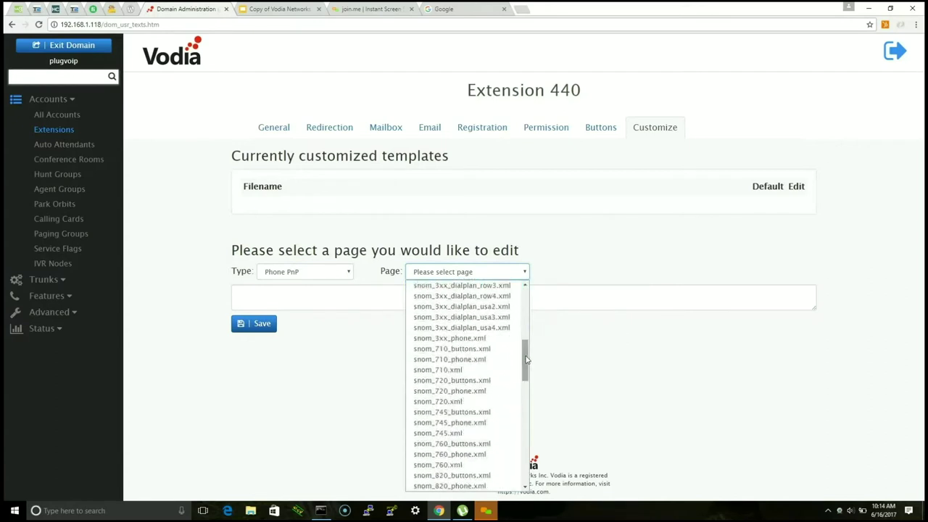
left_click(485, 360)
Step: Find update_policy in the template and change auto_update to never_update
left_click_drag(814, 311, 854, 481)
scroll(649, 315, "down", 10)
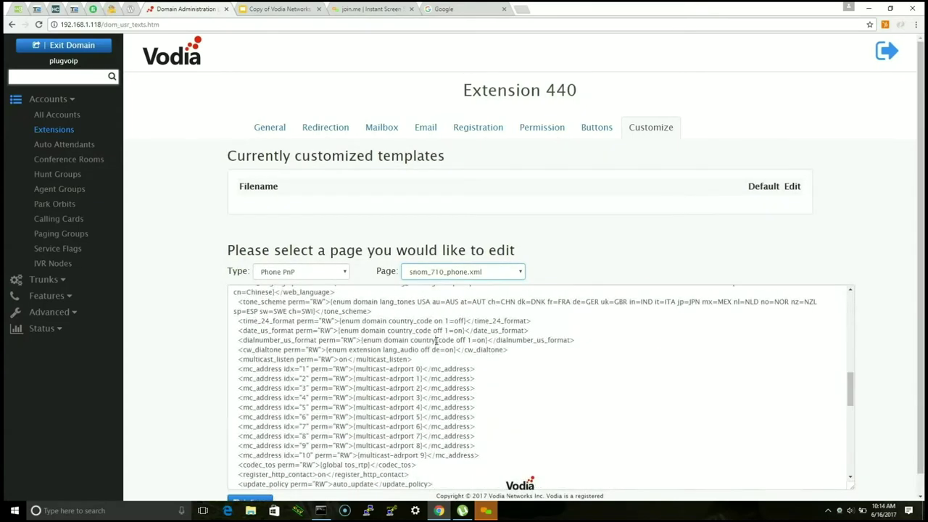
key("ctrl+f")
type("up")
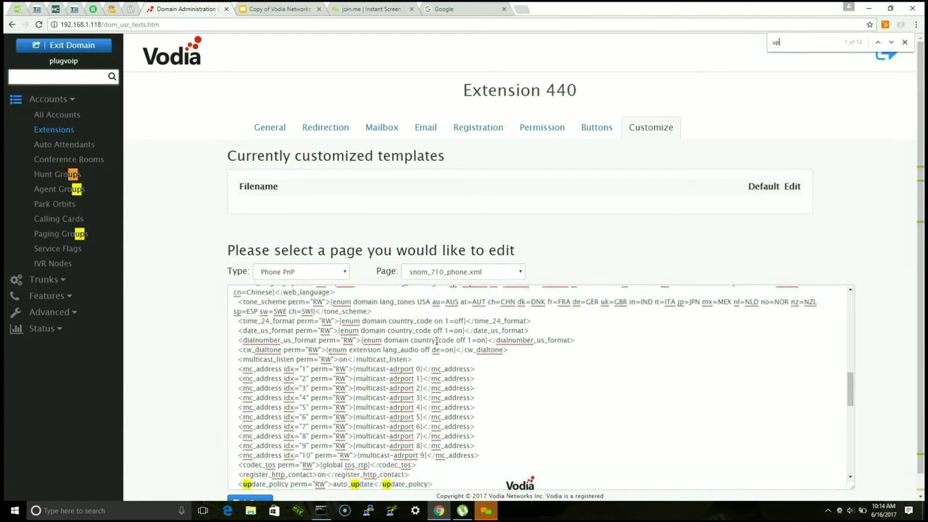
scroll(436, 341, "down", 5)
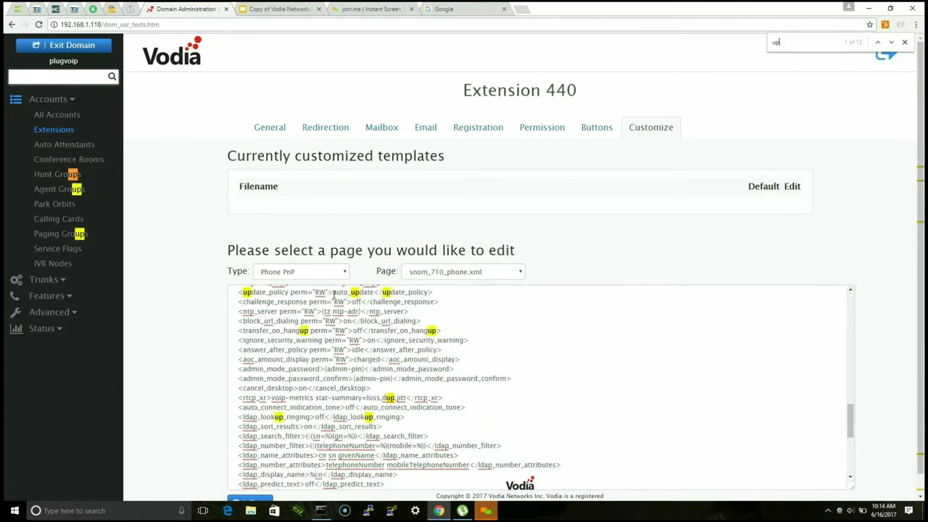
left_click_drag(335, 292, 344, 343)
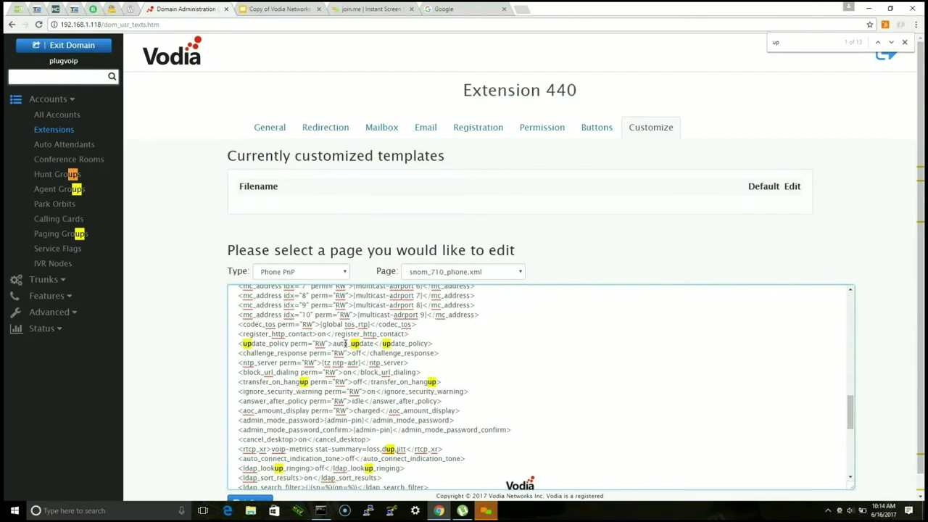
key("BackSpace")
key("BackSpace")
key("BackSpace")
key("BackSpace")
type("never")
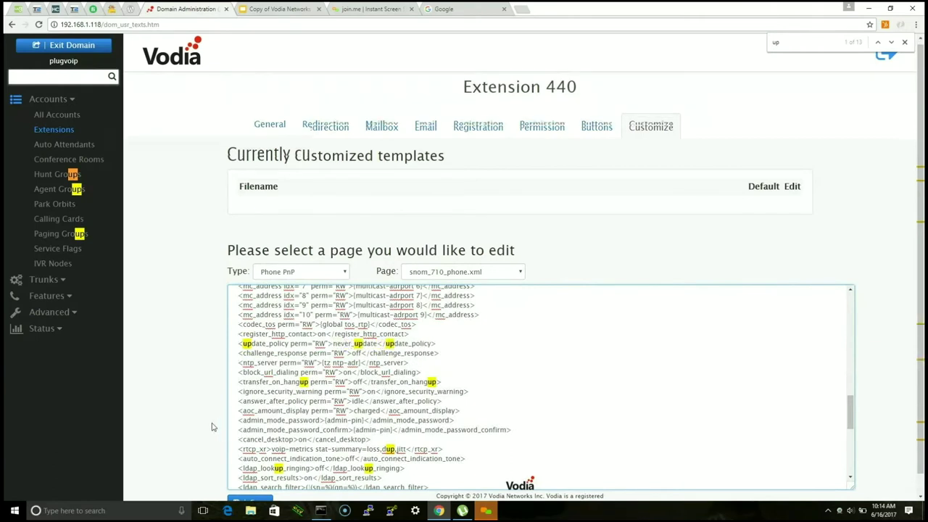
scroll(214, 427, "down", 1)
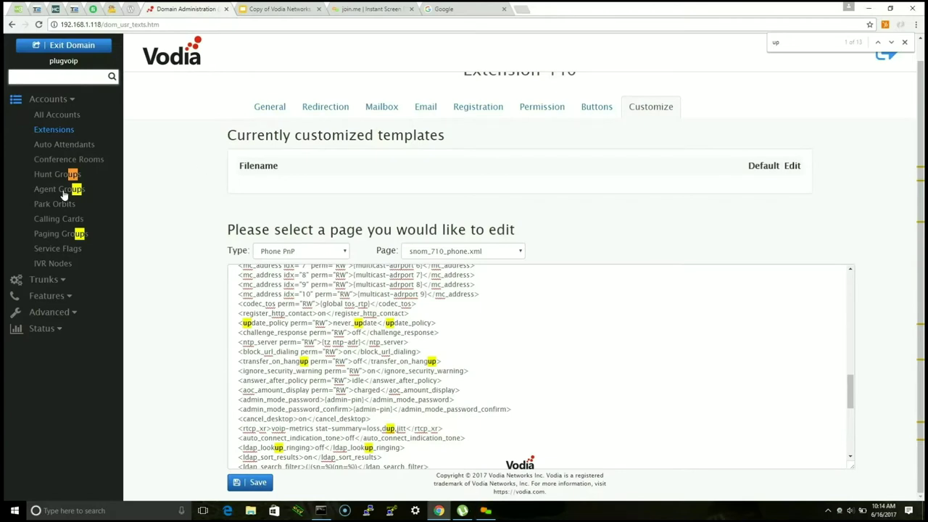
left_click(63, 149)
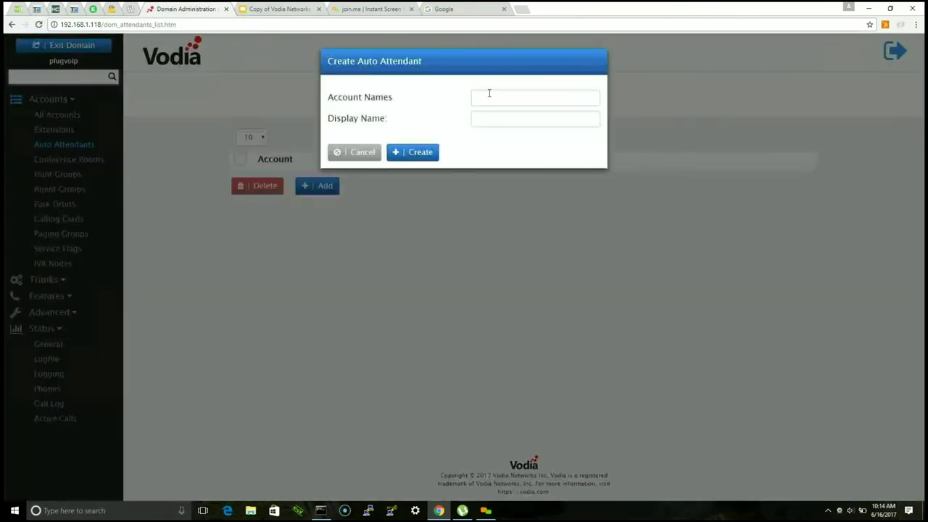
Step: Create auto attendant account 150 and open it for editing
type("100")
key("BackSpace")
key("BackSpace")
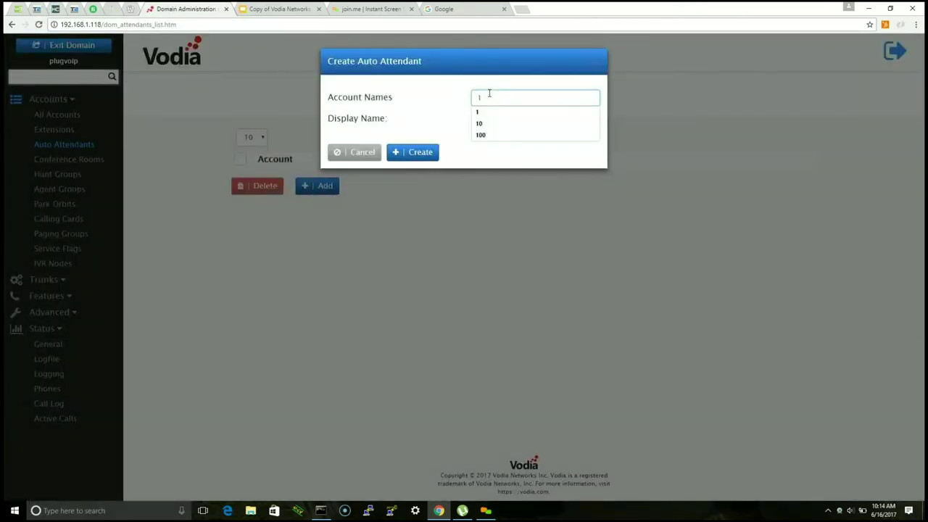
type("50")
left_click(413, 152)
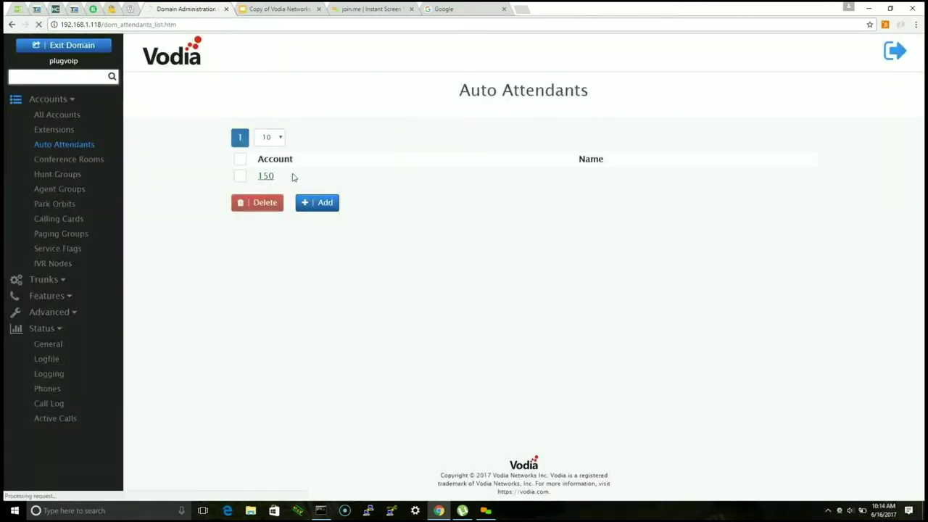
left_click(268, 177)
Step: Name the attendant 'incoming' and enter its outbound number
scroll(435, 178, "down", 2)
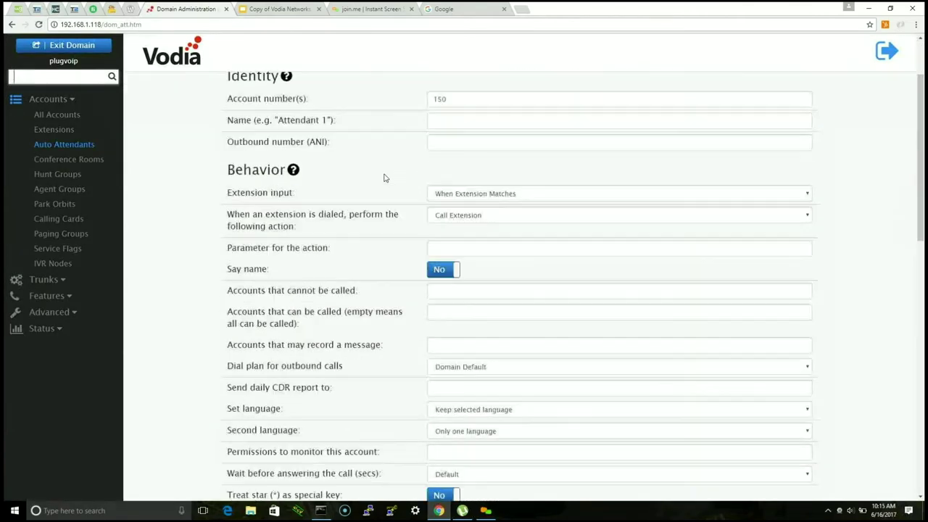
scroll(421, 176, "up", 1)
left_click(440, 170)
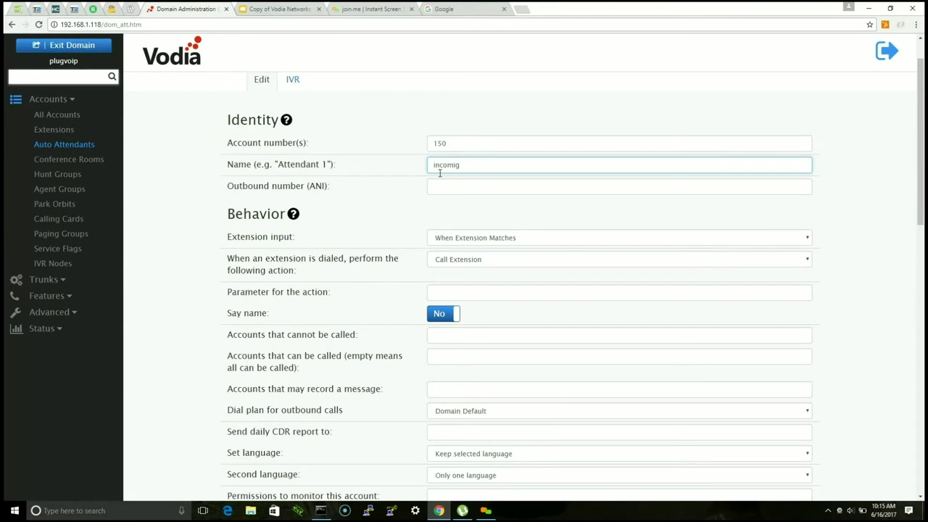
type("incoming")
key("Tab")
scroll(449, 160, "down", 1)
type("18")
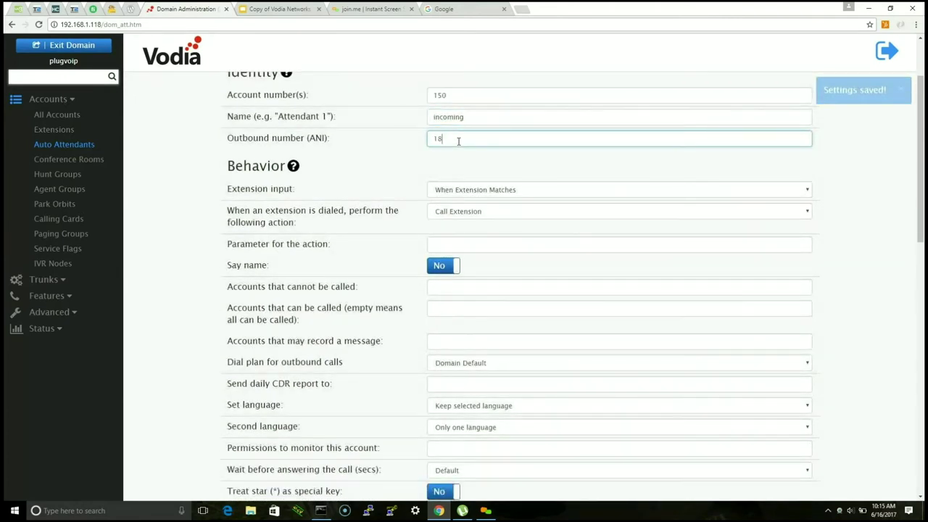
type("0444444")
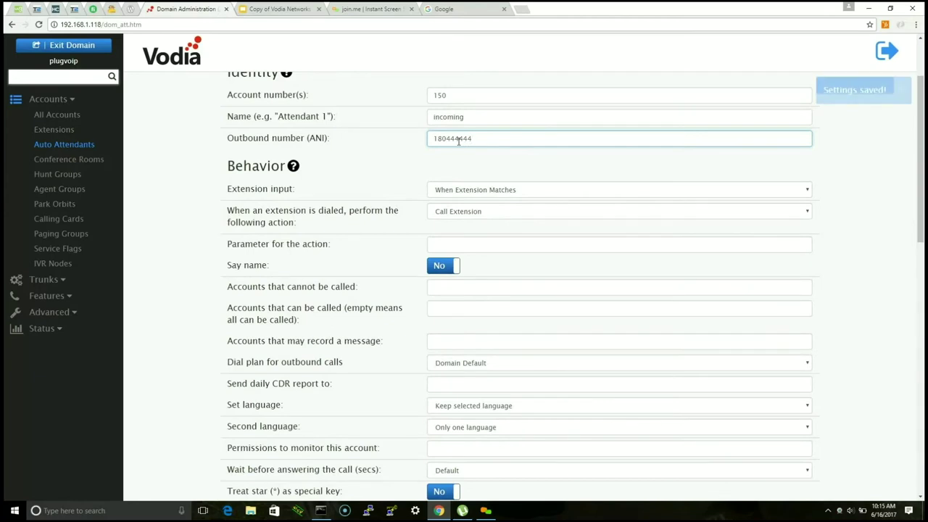
Step: Set Extension input to After 1 Digit Input and save the auto attendant
scroll(162, 201, "down", 1)
scroll(163, 201, "up", 1)
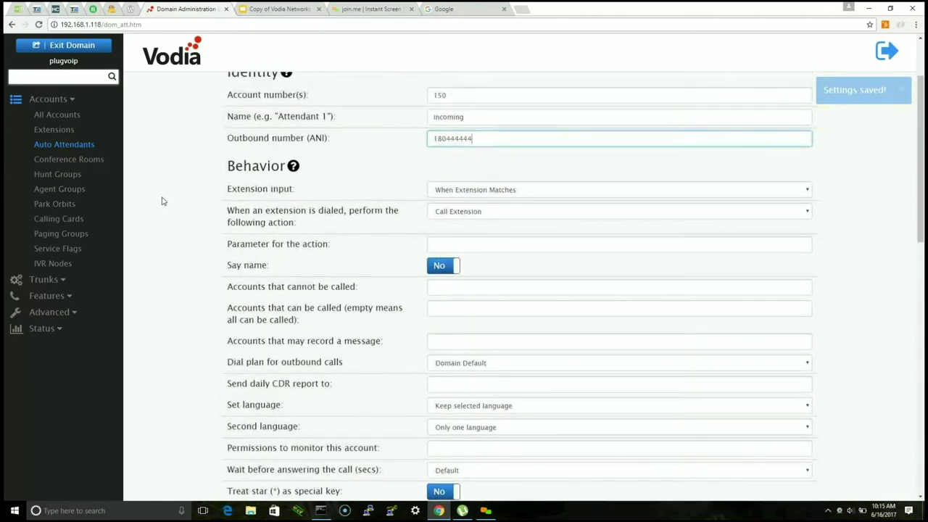
left_click(480, 189)
left_click(485, 216)
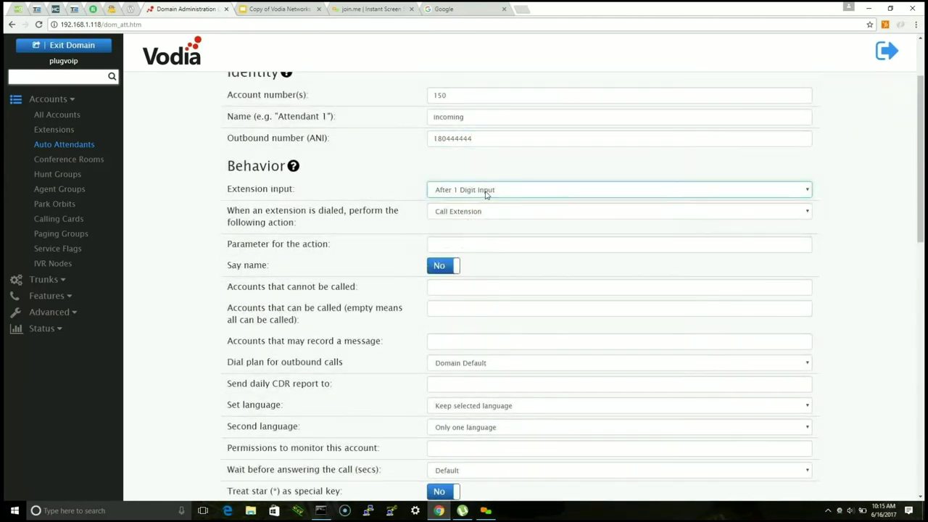
scroll(332, 291, "down", 7)
scroll(333, 291, "down", 3)
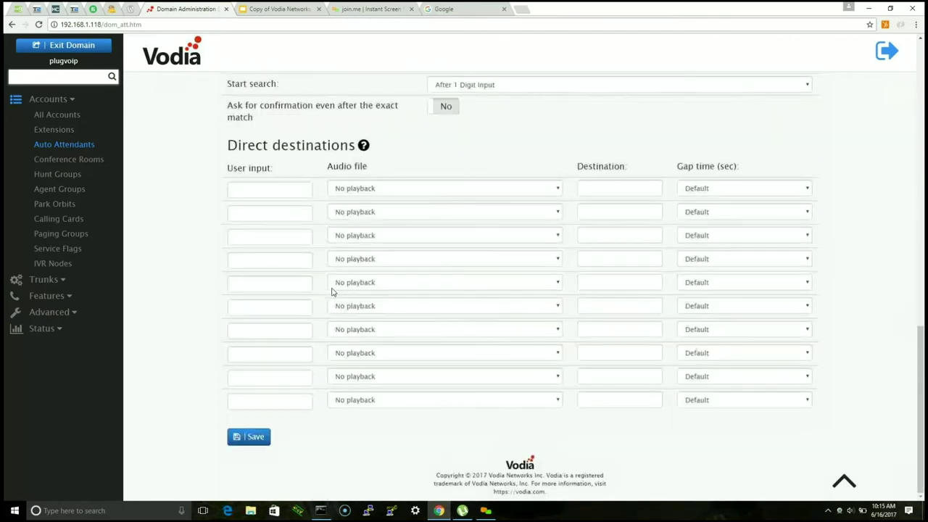
left_click(248, 431)
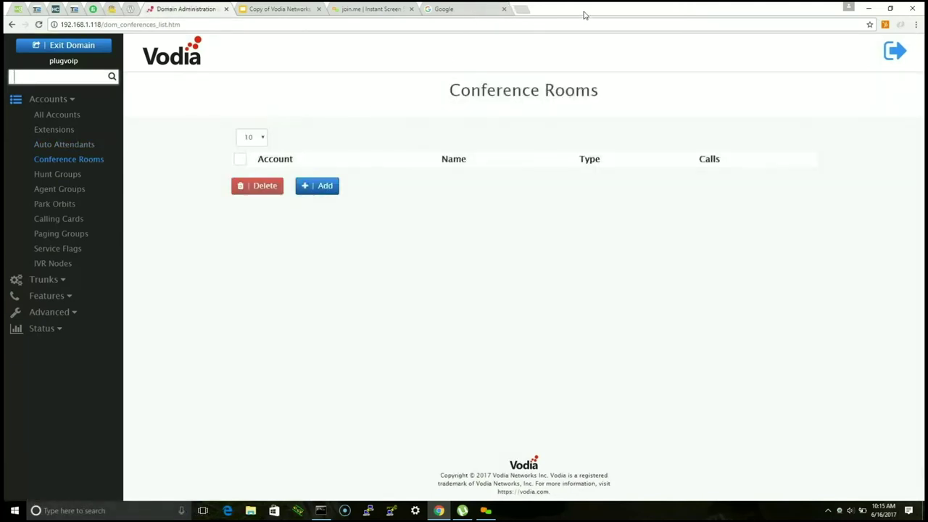
Step: Add conference room 500 named sounce from the Conference Rooms list
left_click(58, 176)
left_click(62, 160)
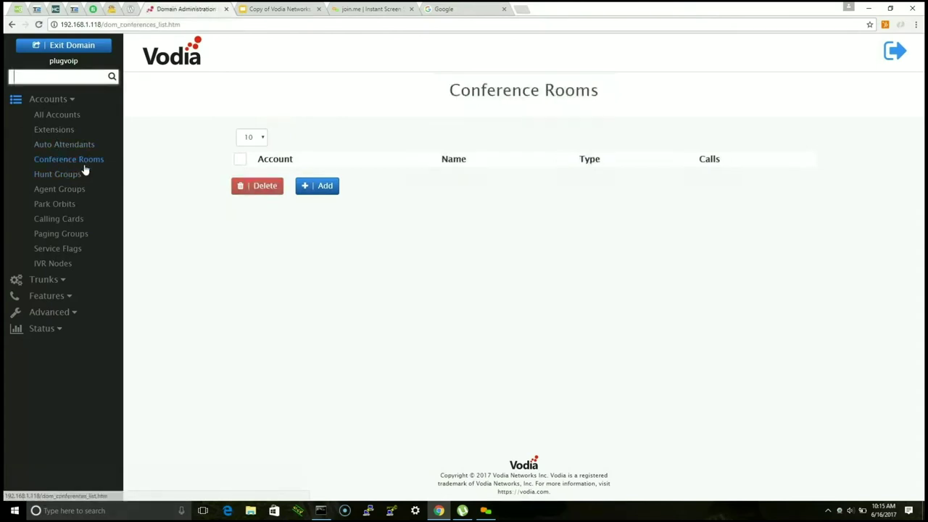
left_click(309, 186)
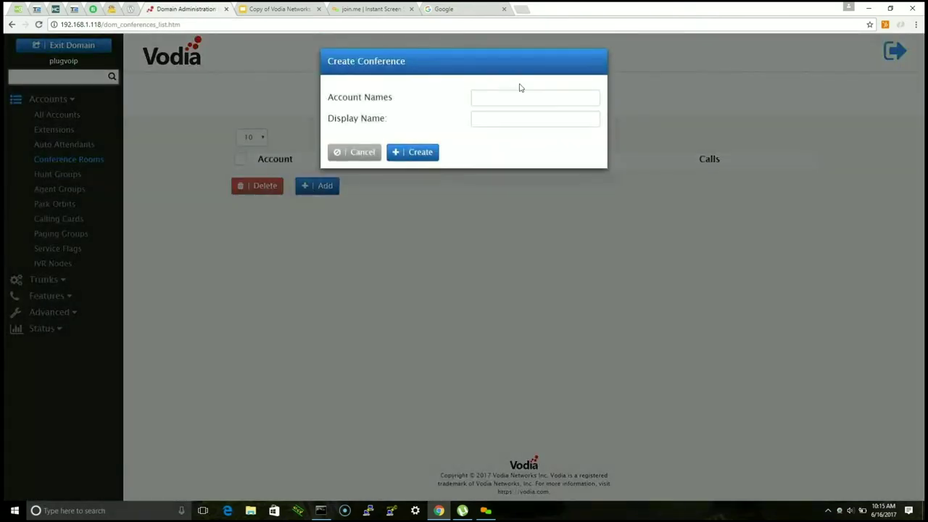
left_click(510, 103)
type("500")
key("Tab")
left_click(435, 154)
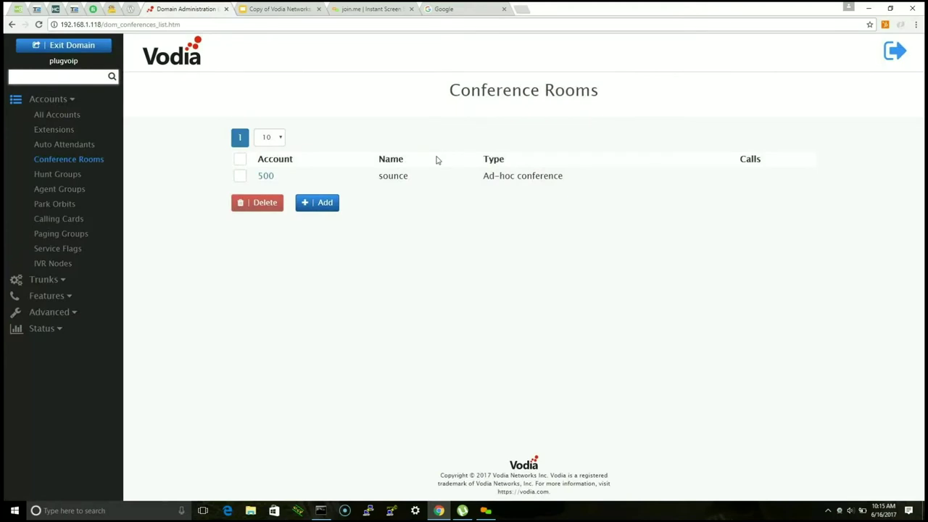
Step: Open conference room 500's settings page and scroll through it
left_click(266, 176)
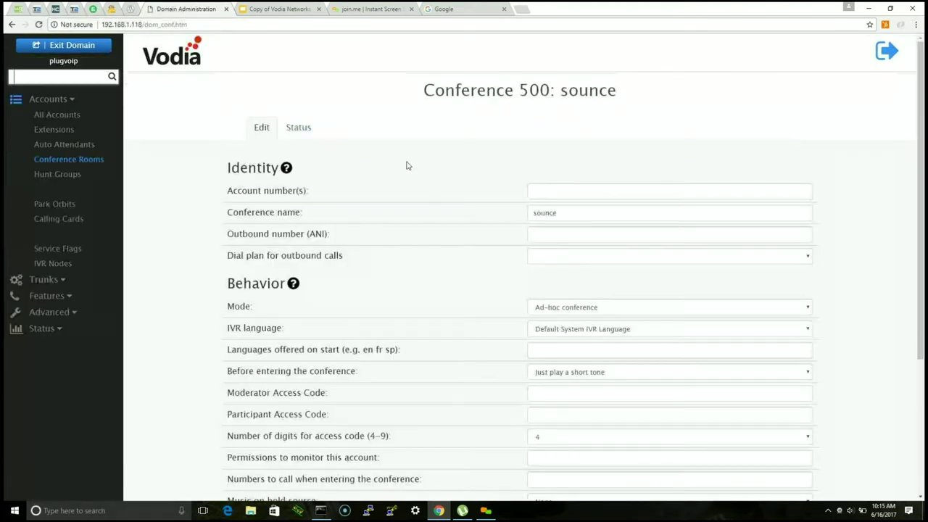
scroll(355, 197, "down", 3)
scroll(269, 197, "down", 2)
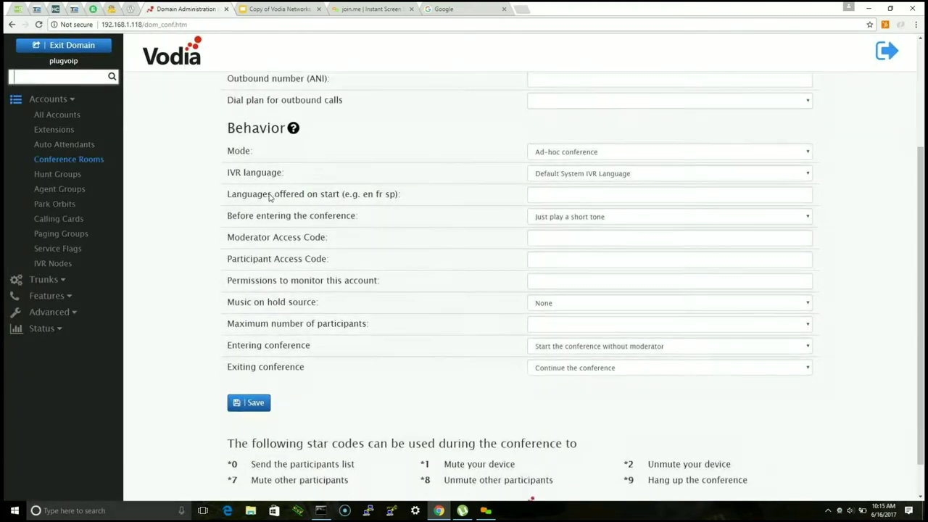
scroll(102, 174, "up", 2)
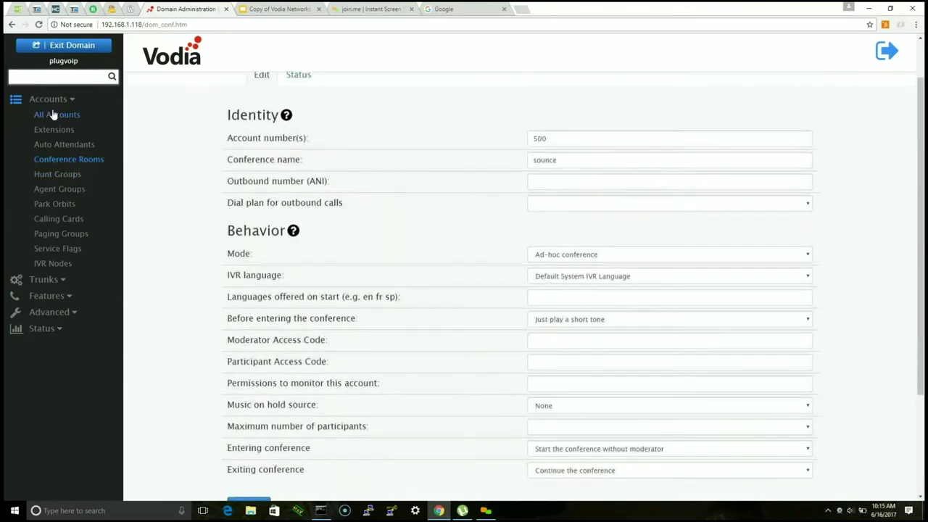
left_click(61, 287)
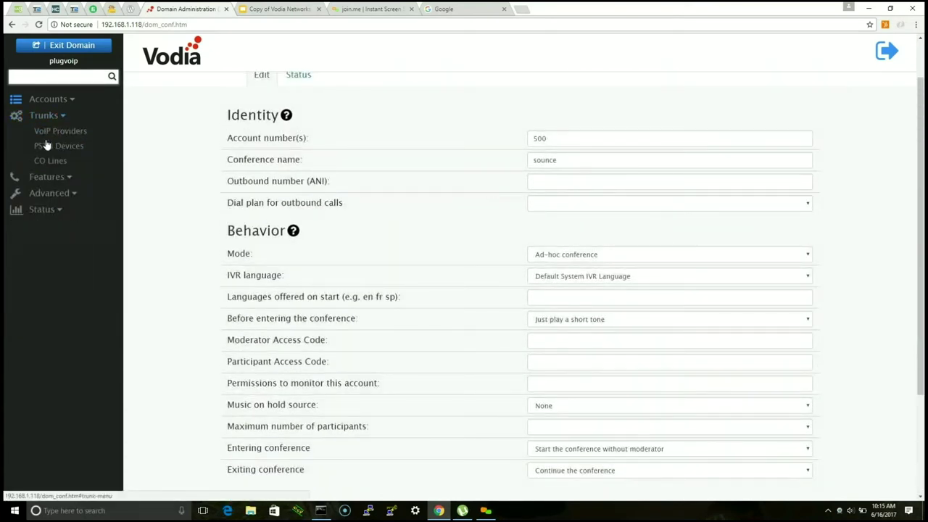
Step: Expand and collapse the Trunks, Features and Advanced menus, ending on Features > Logo
left_click(52, 120)
left_click(52, 120)
left_click(63, 177)
left_click(50, 249)
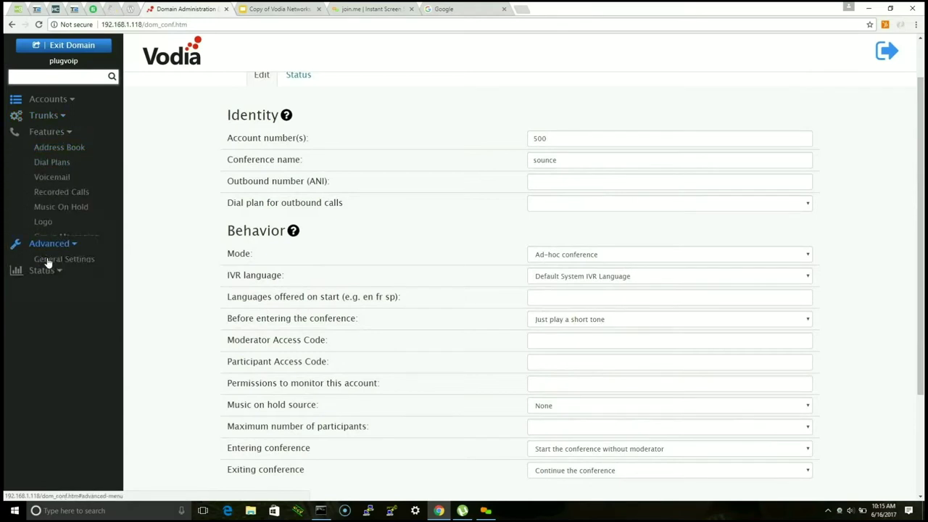
left_click(61, 150)
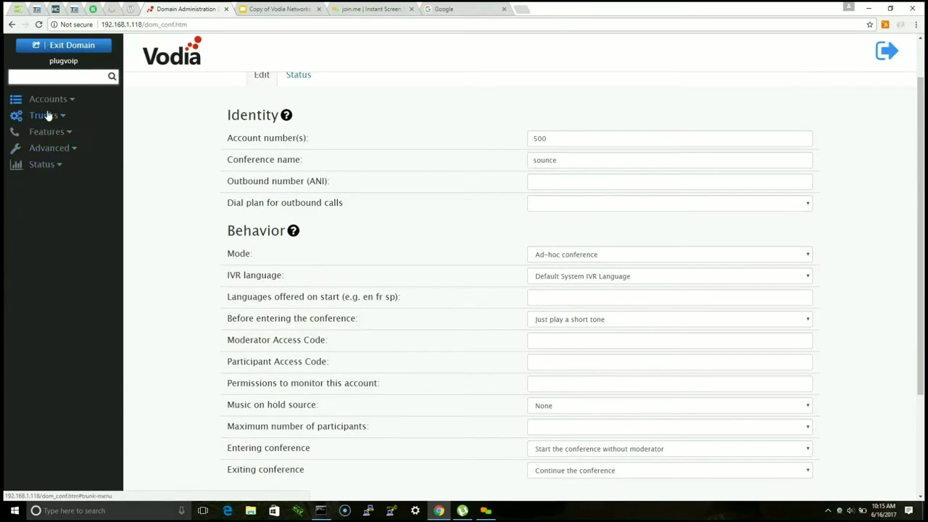
left_click(45, 115)
left_click(61, 116)
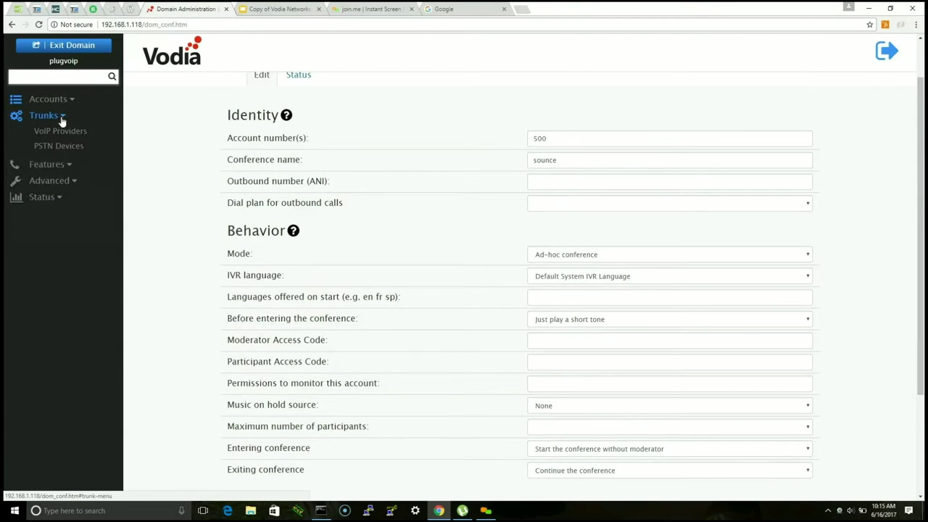
left_click(57, 124)
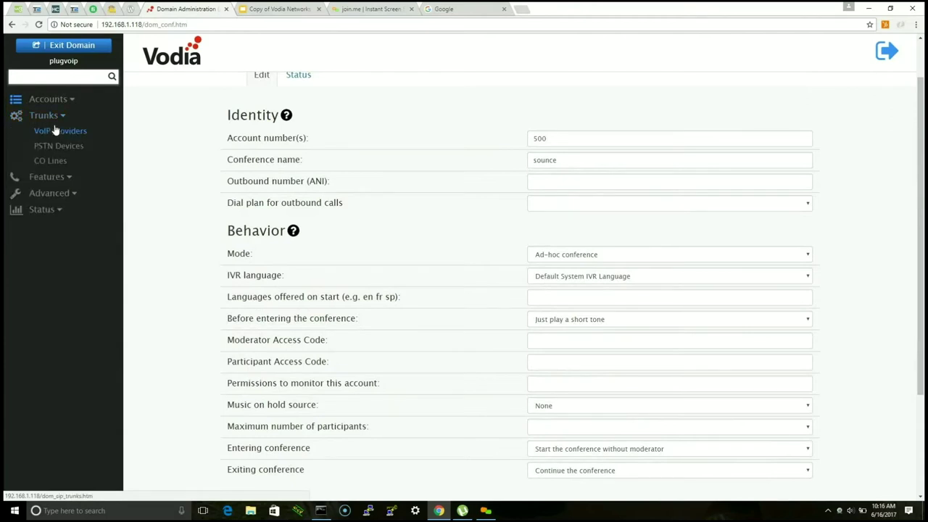
left_click(47, 177)
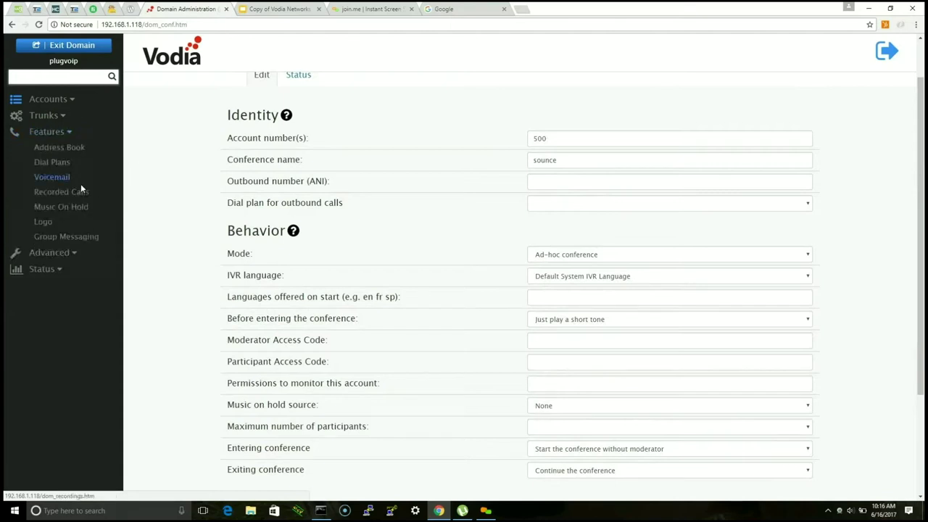
left_click(45, 224)
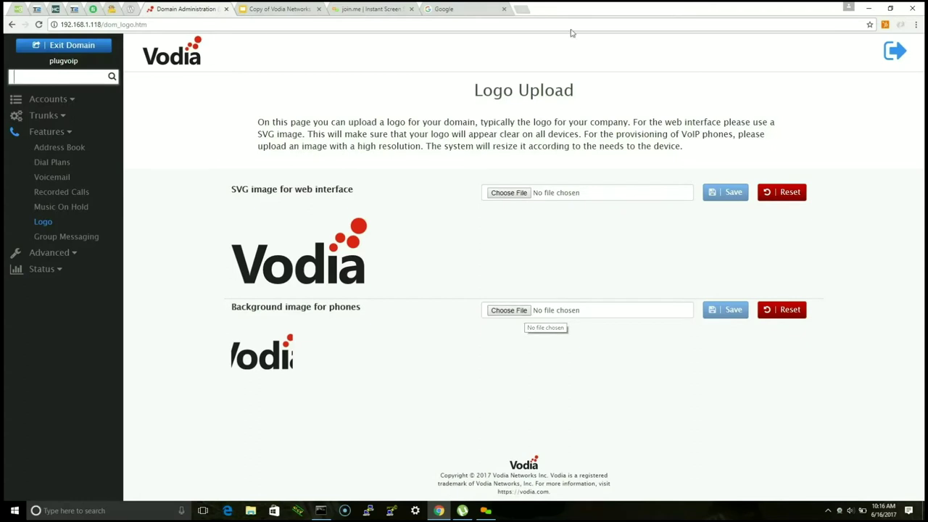
Step: Expand the Advanced menu and go to the Action URL page
left_click(52, 254)
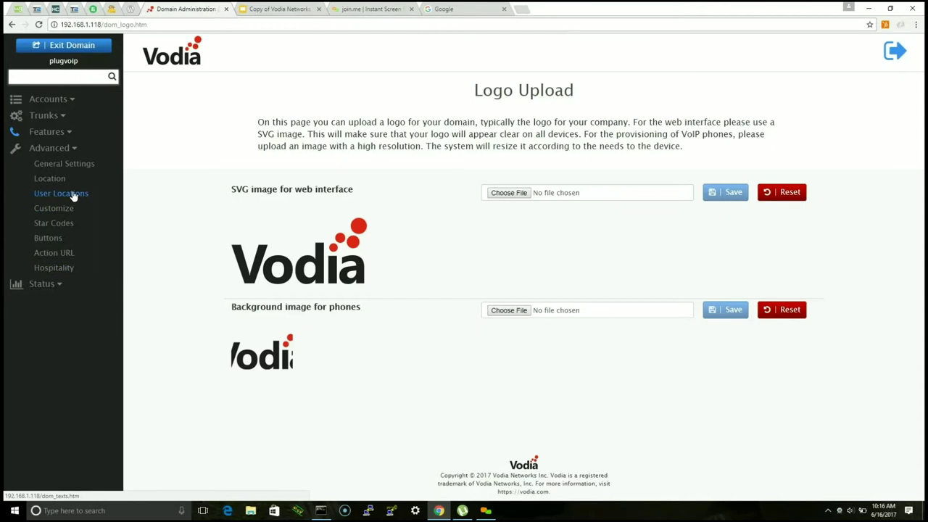
left_click(61, 255)
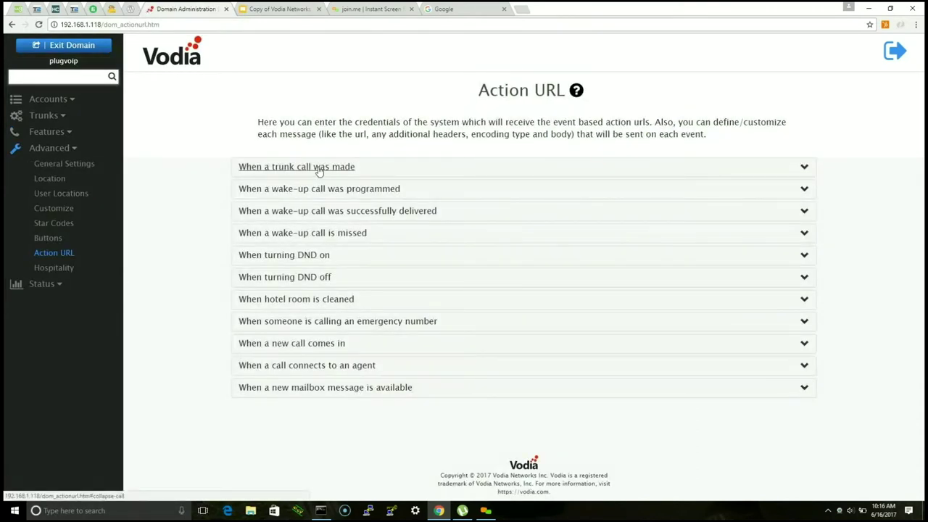
Step: Expand the trunk-call and wake-up-call-programmed event settings on the Action URL page
triple_click(802, 171)
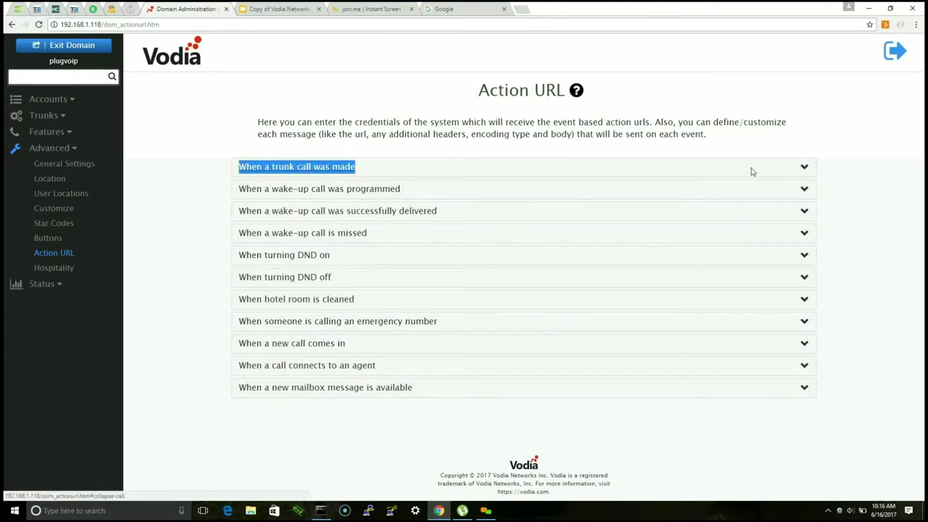
left_click(788, 177)
left_click(804, 168)
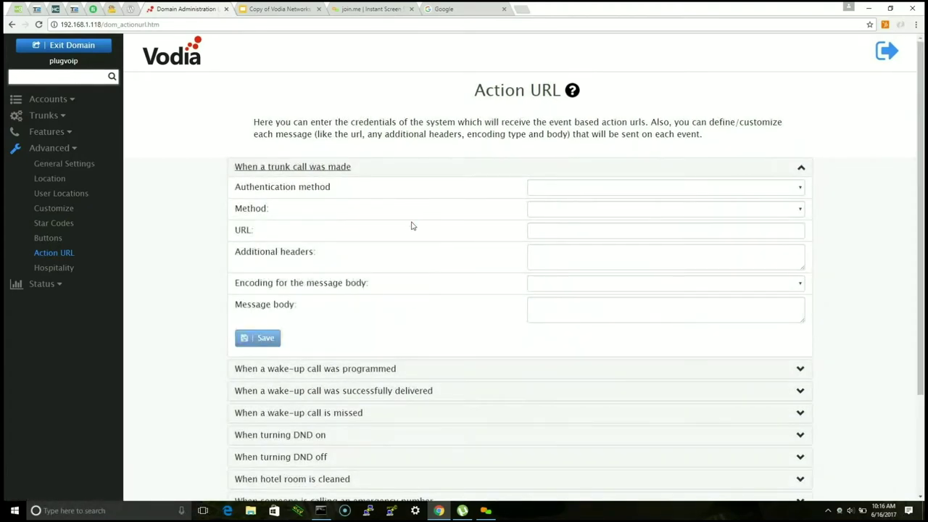
scroll(405, 235, "down", 2)
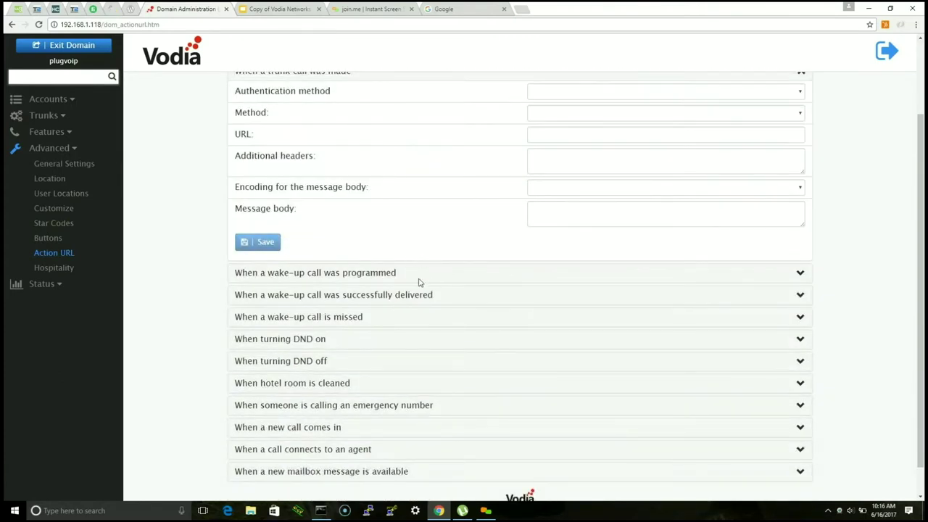
left_click(394, 275)
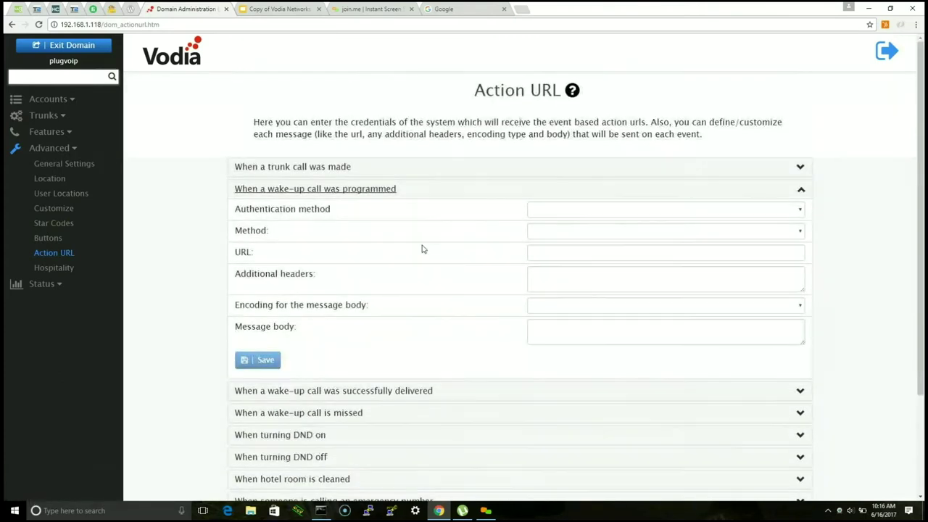
scroll(414, 249, "down", 3)
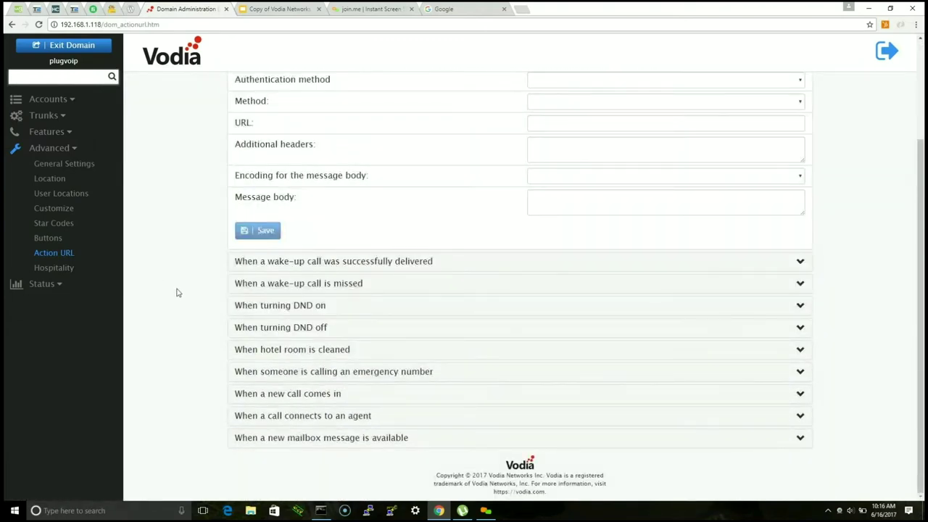
left_click(46, 268)
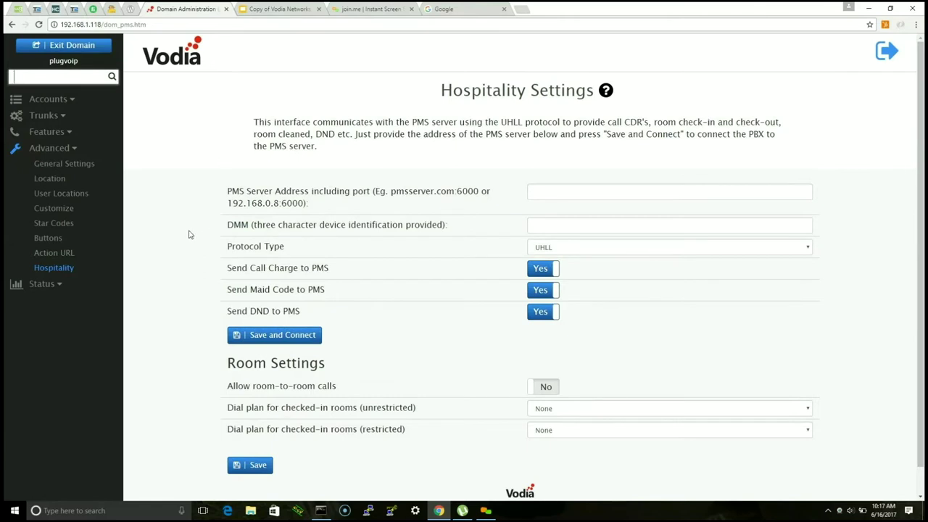
Step: Toggle the PMS send options and allow room-to-room calls
scroll(464, 198, "down", 1)
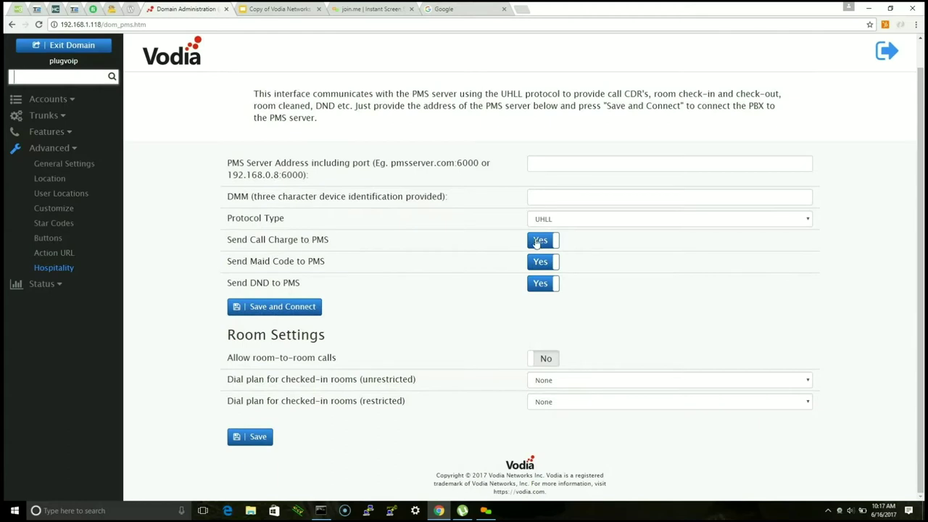
left_click(543, 240)
left_click(542, 262)
left_click(542, 283)
left_click(543, 283)
left_click(545, 359)
Step: Keep sending maid codes and DND but not call charges to the PMS, then save and connect
left_click(542, 284)
left_click(542, 262)
left_click(542, 240)
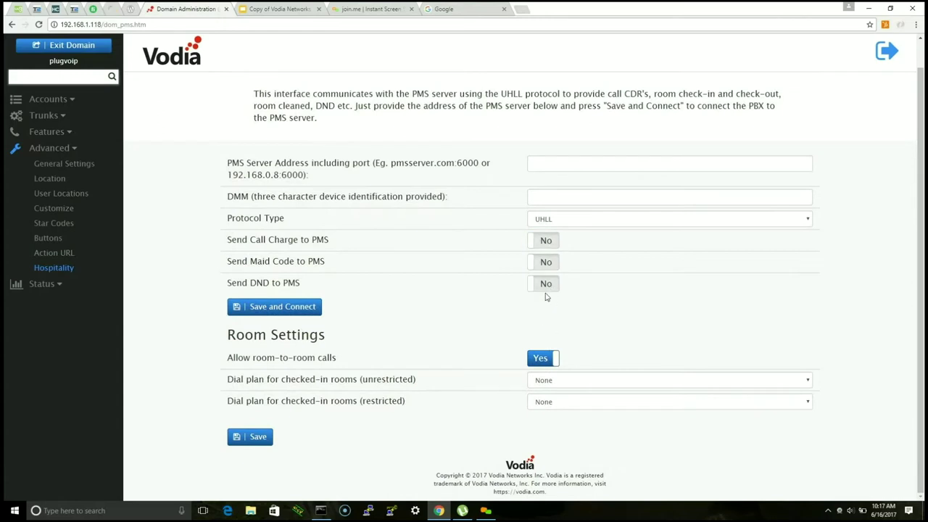
left_click(544, 284)
left_click(543, 262)
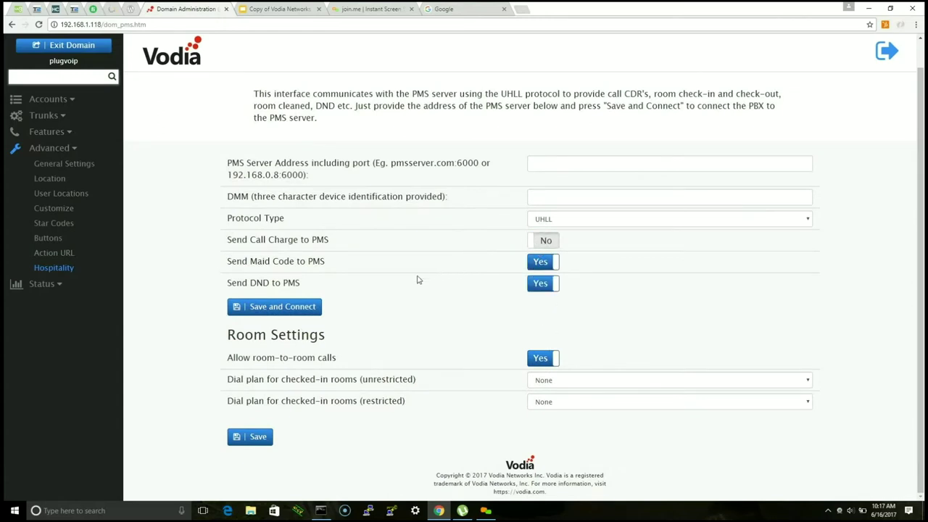
left_click(304, 309)
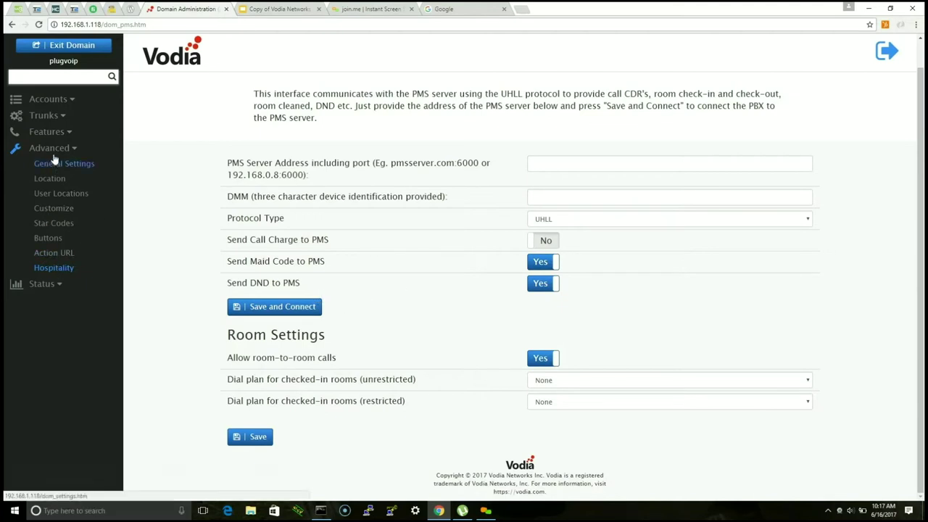
left_click(48, 132)
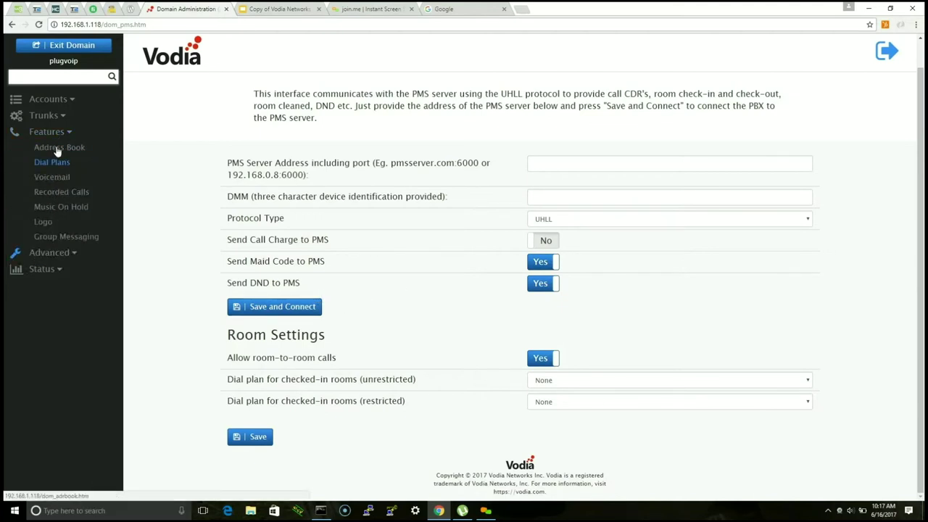
left_click(57, 149)
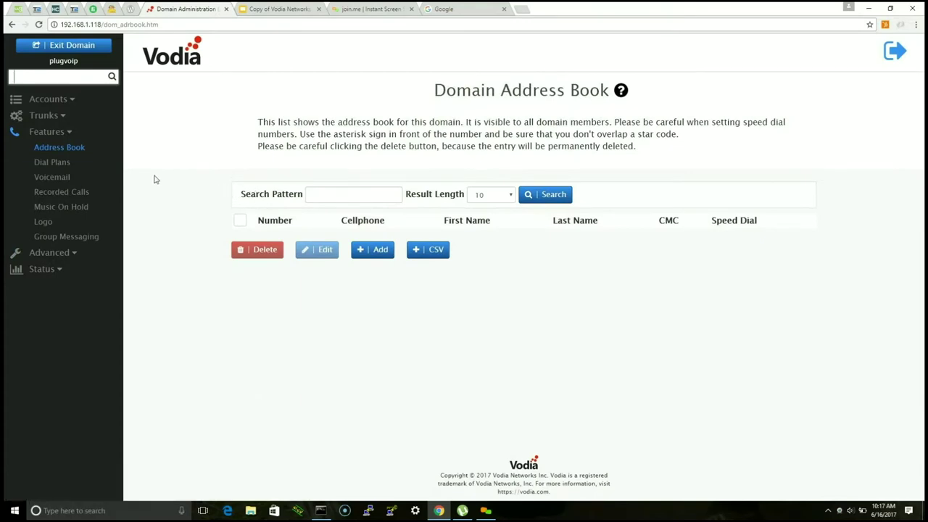
Step: Open Dial Plans and cancel a new dial plan without creating it
left_click(60, 165)
left_click(323, 207)
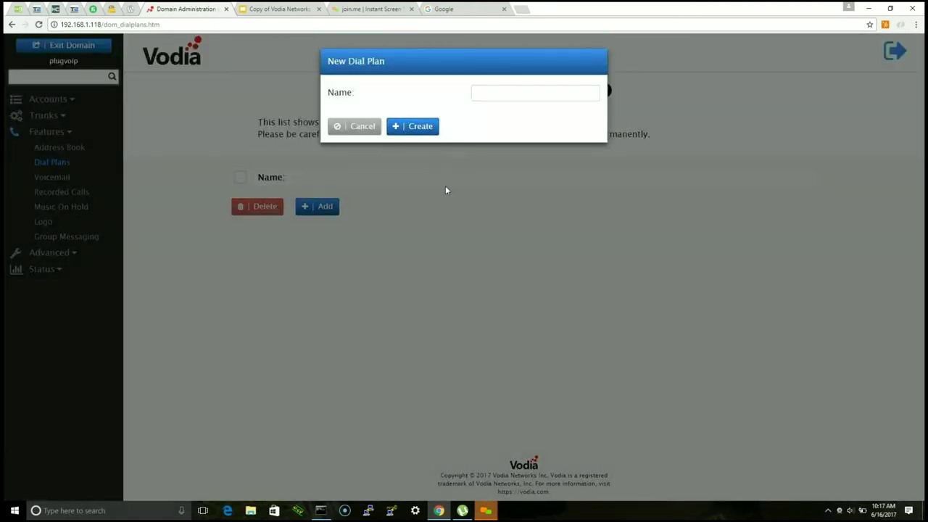
left_click(409, 128)
left_click(364, 136)
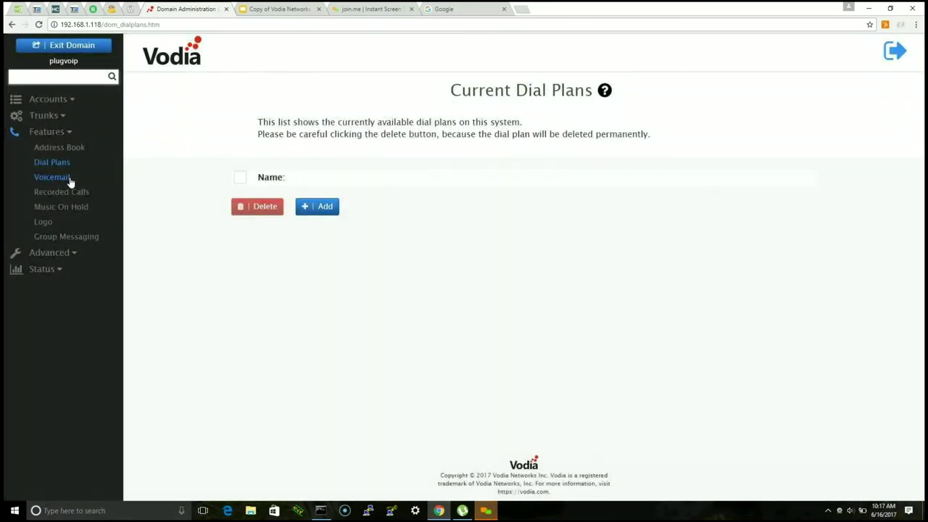
Step: Look over the voicemail settings and the recorded calls list
left_click(67, 180)
scroll(433, 186, "down", 2)
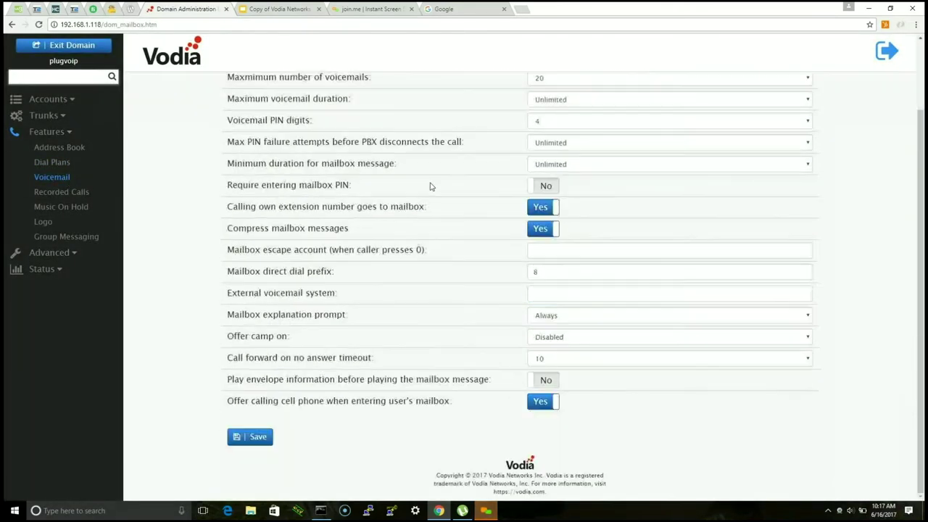
scroll(411, 209, "up", 3)
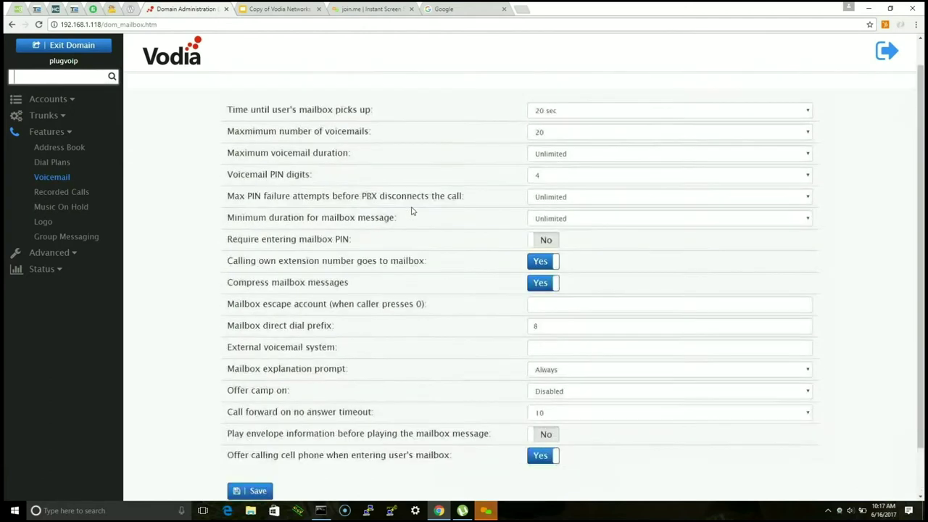
left_click(50, 192)
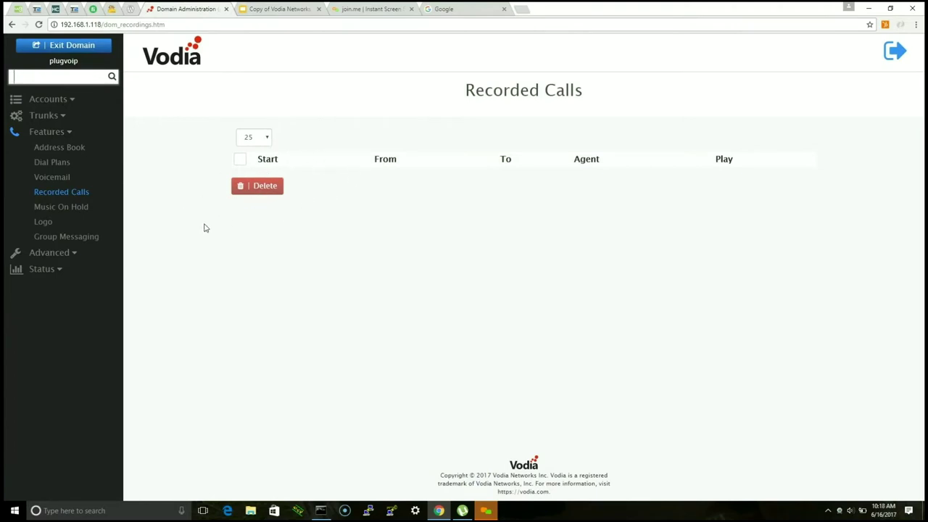
Step: Open Music on Hold sources and close the new source form without saving
left_click(76, 209)
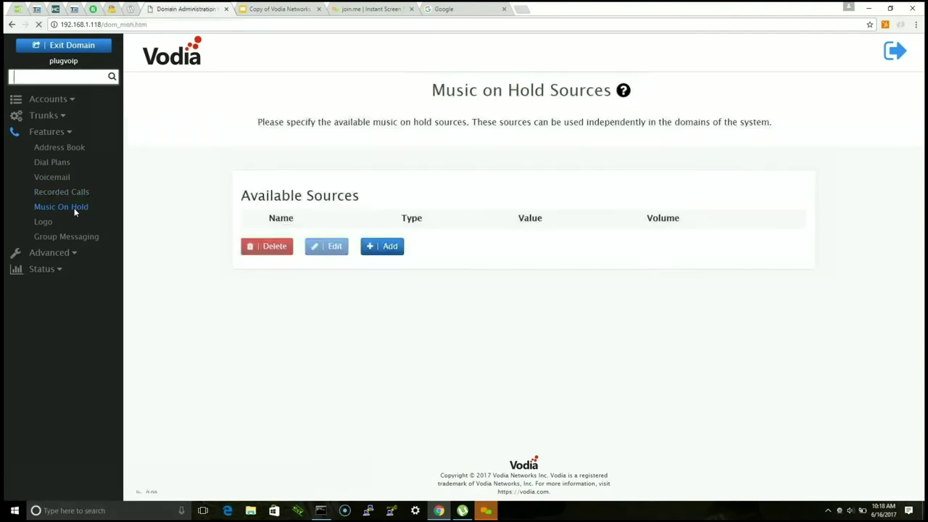
left_click(383, 248)
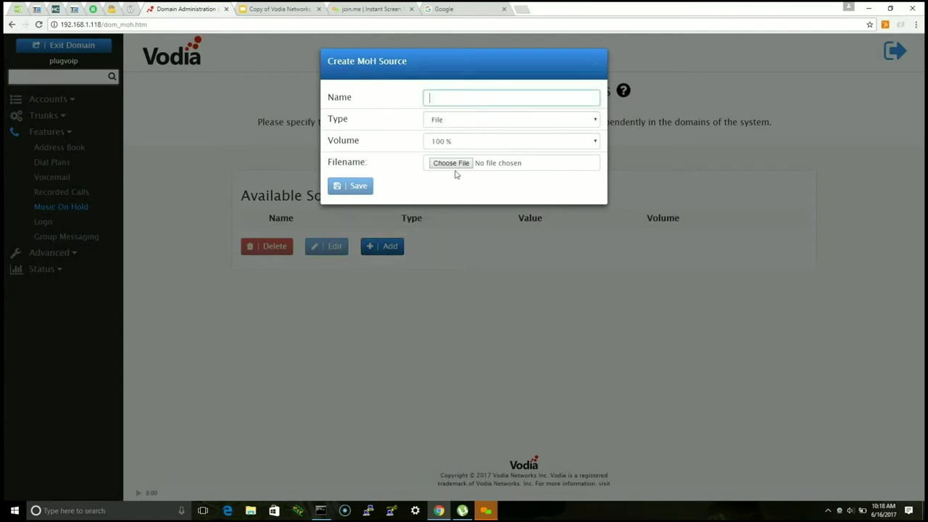
left_click(595, 67)
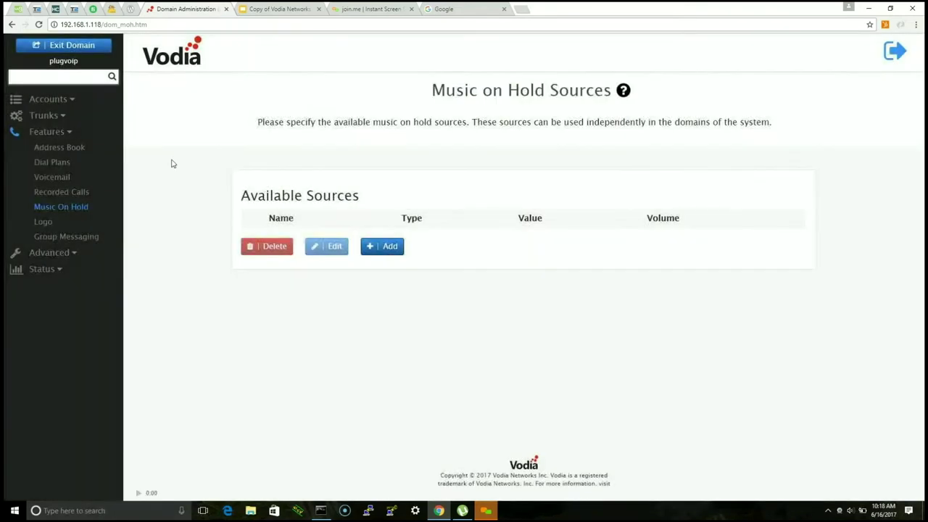
Step: Look over the Logo and Group Messaging pages, then open Advanced > User Locations showing extension 440
left_click(42, 222)
left_click(64, 238)
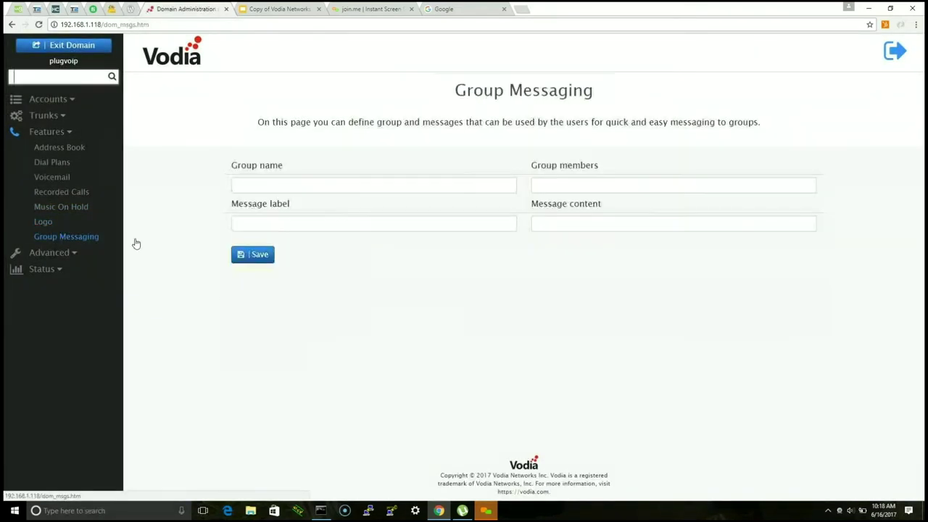
left_click(304, 186)
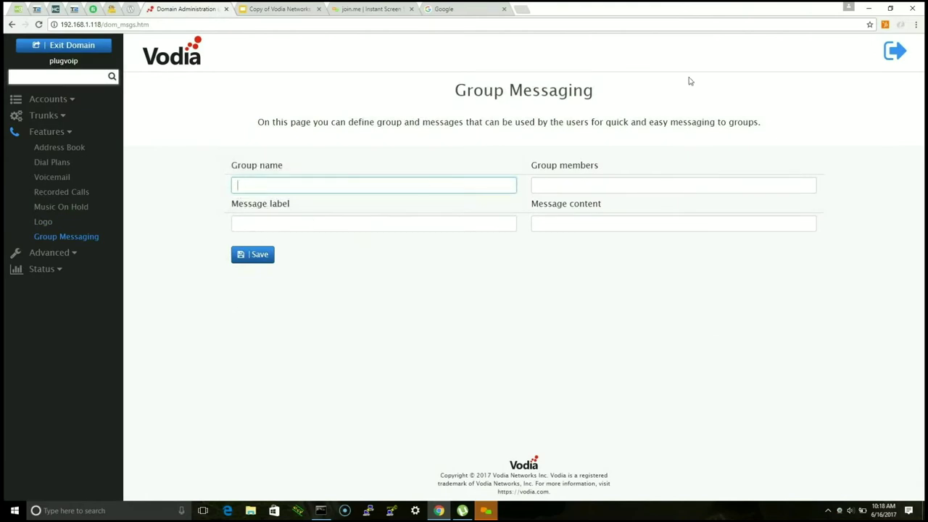
left_click(326, 227)
left_click(321, 187)
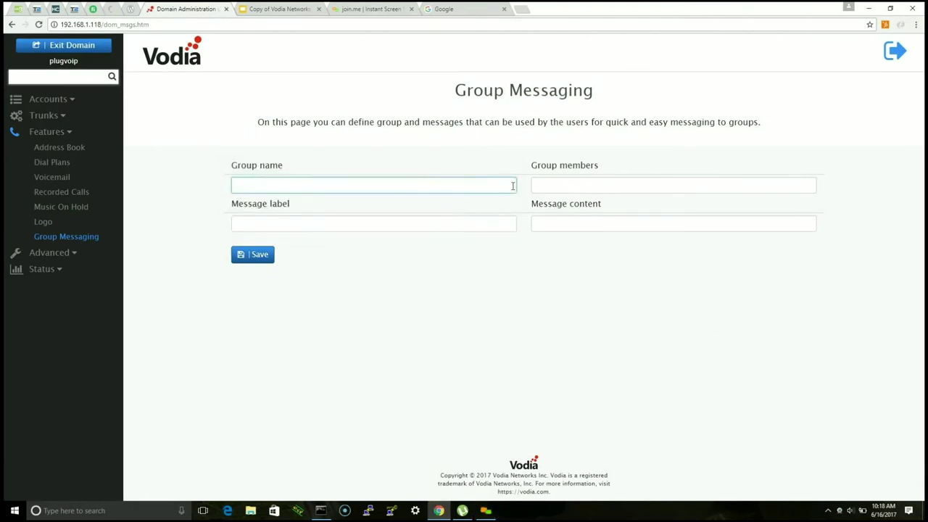
left_click(565, 183)
left_click(551, 220)
left_click(470, 224)
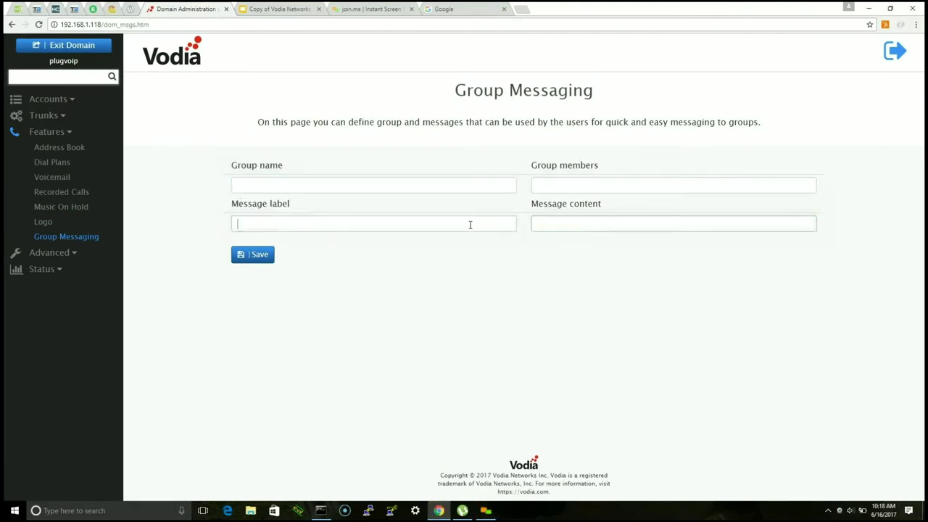
left_click(442, 188)
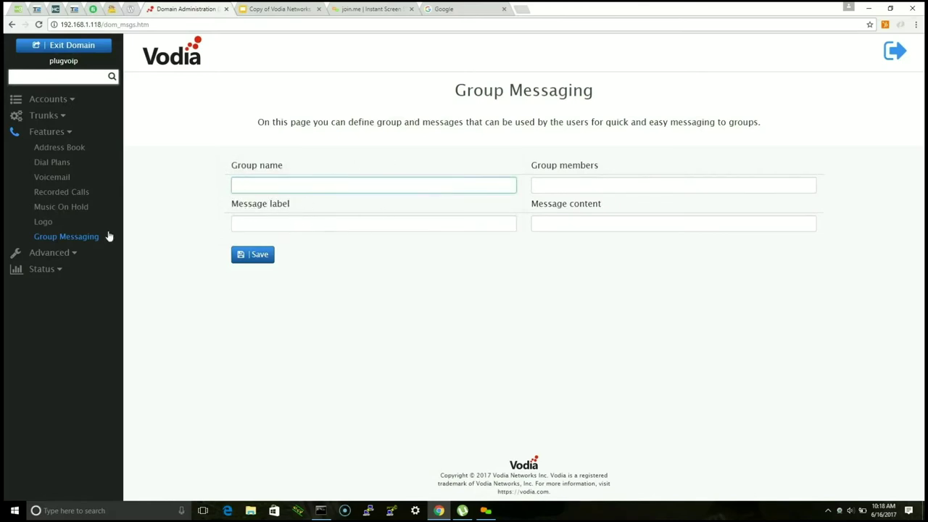
left_click(57, 252)
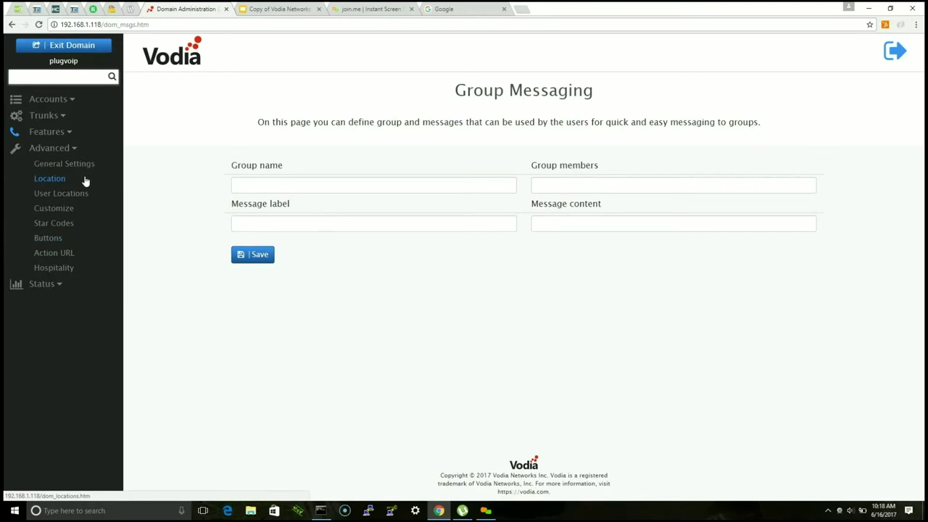
left_click(56, 197)
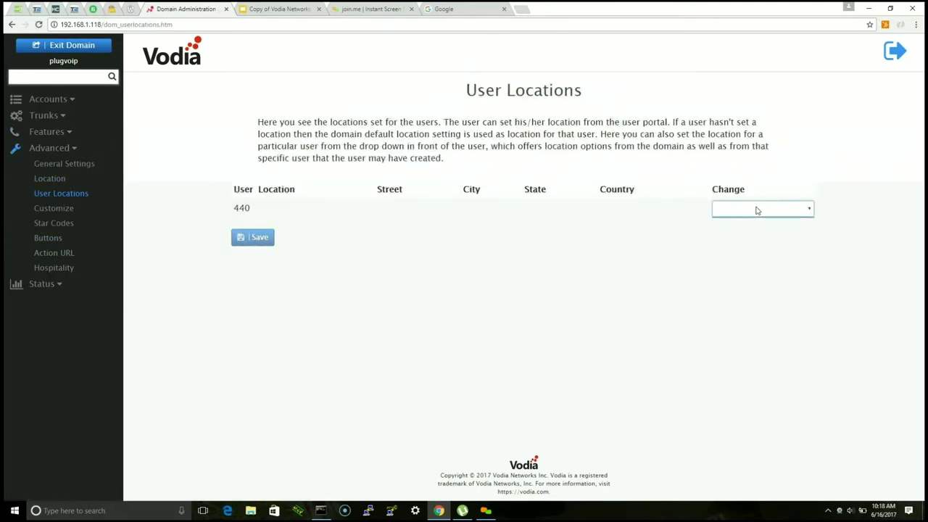
Step: On the Customize page, set Type to Phone PnP and load polycom_all.xml
left_click(69, 209)
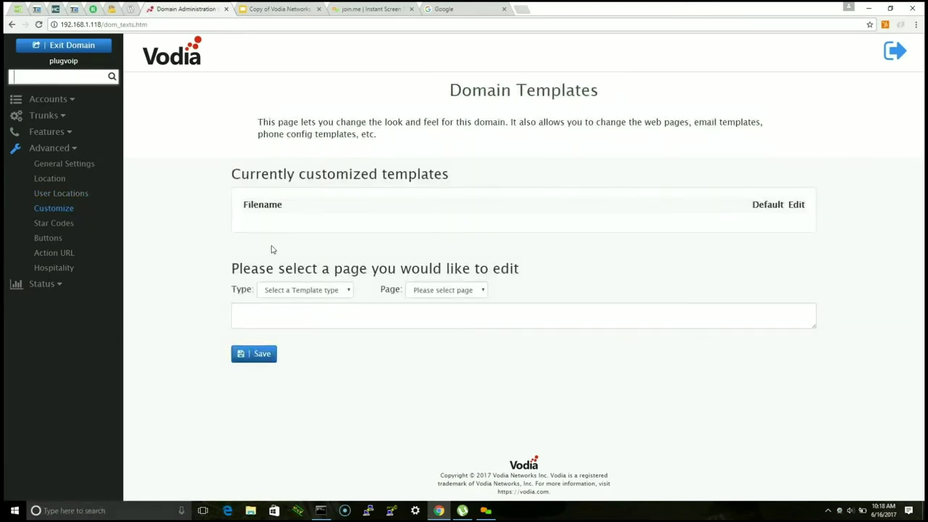
left_click(322, 291)
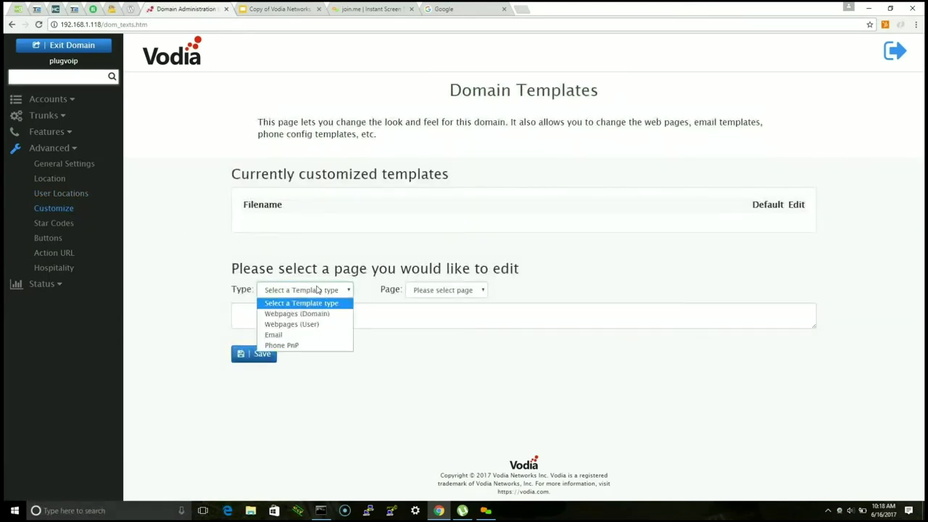
left_click(296, 346)
left_click(492, 292)
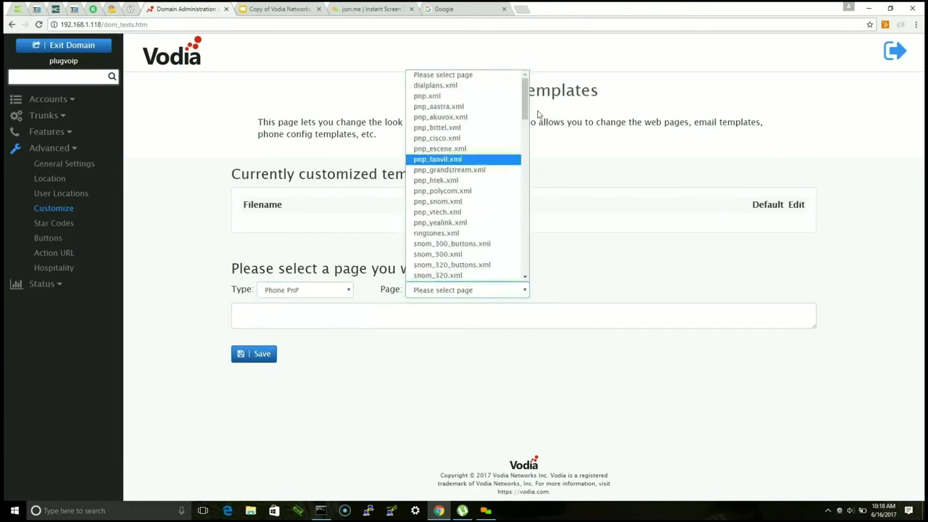
scroll(528, 102, "down", 3)
scroll(530, 108, "up", 2)
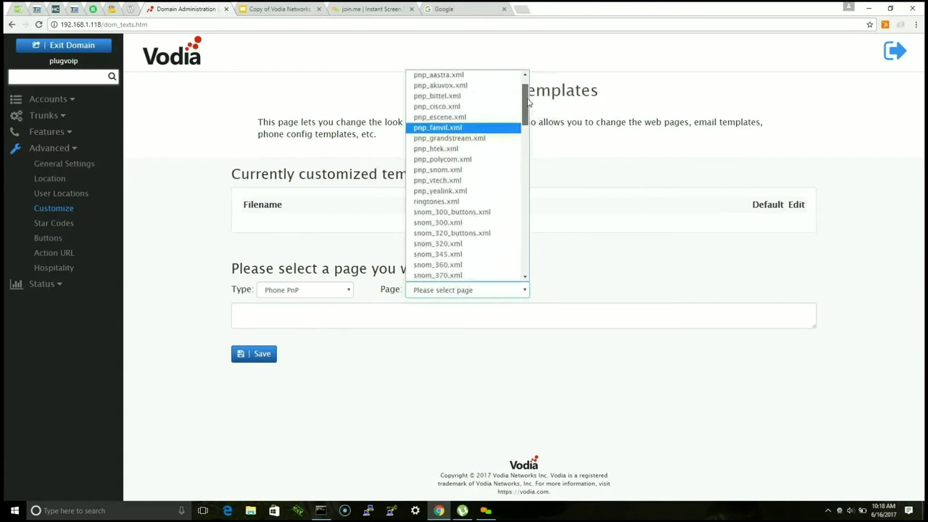
left_click_drag(531, 114, 538, 257)
left_click(440, 127)
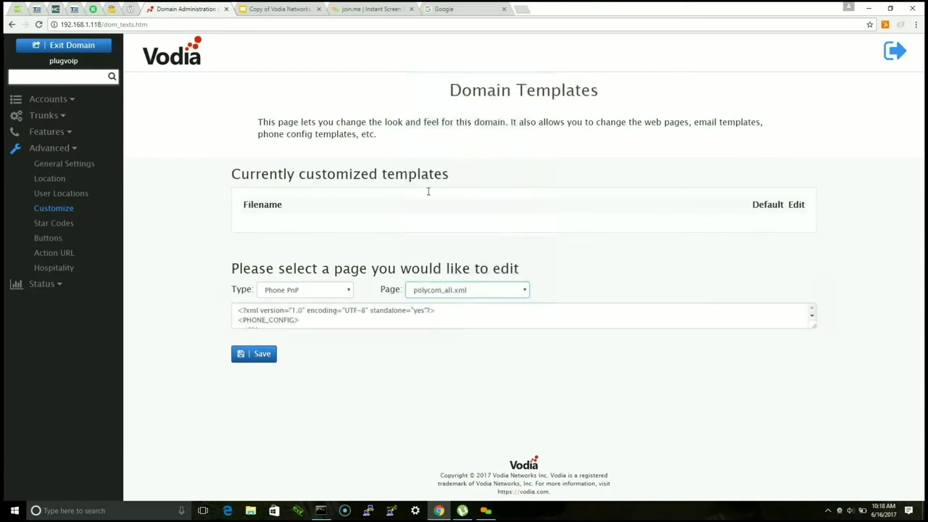
Step: Enlarge the template editor, scroll through polycom_all.xml, then go to the Star Codes page
left_click_drag(812, 328, 860, 497)
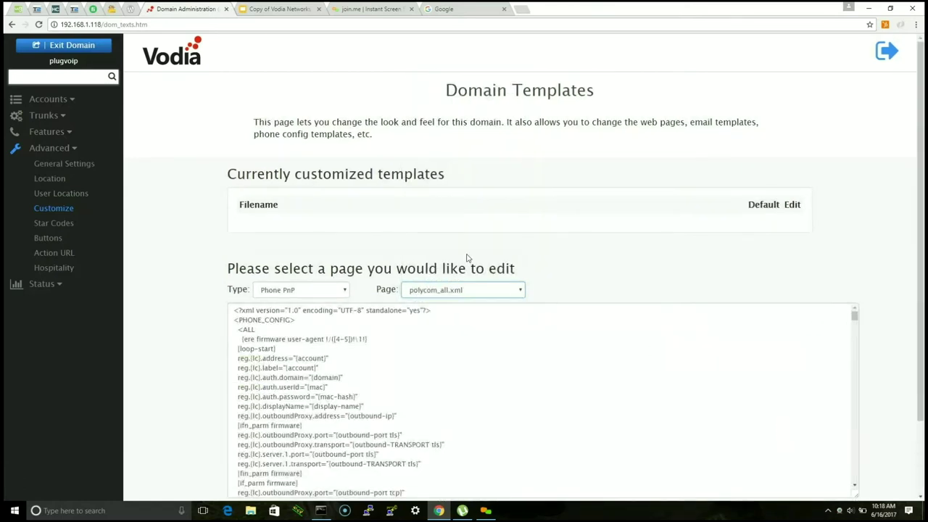
scroll(871, 472, "down", 1)
scroll(626, 319, "up", 2)
scroll(766, 361, "down", 10)
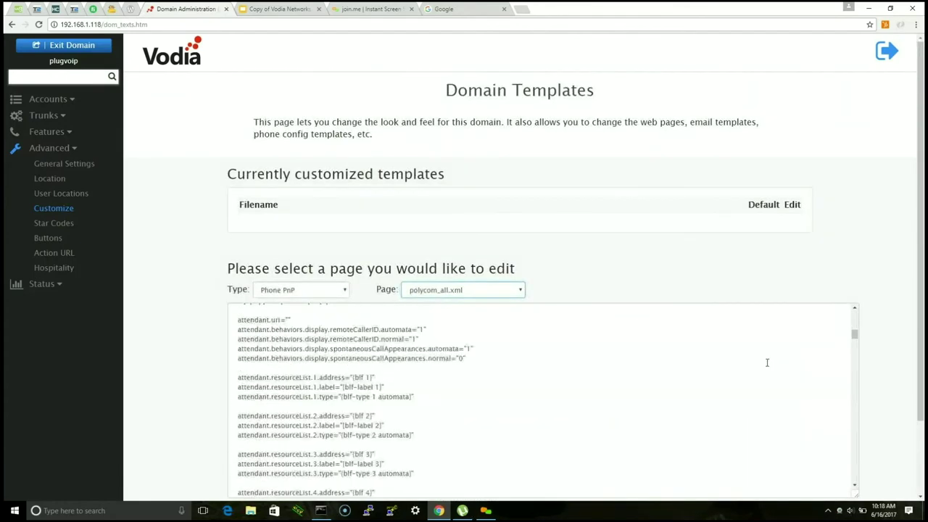
scroll(750, 276, "down", 2)
scroll(848, 378, "down", 1)
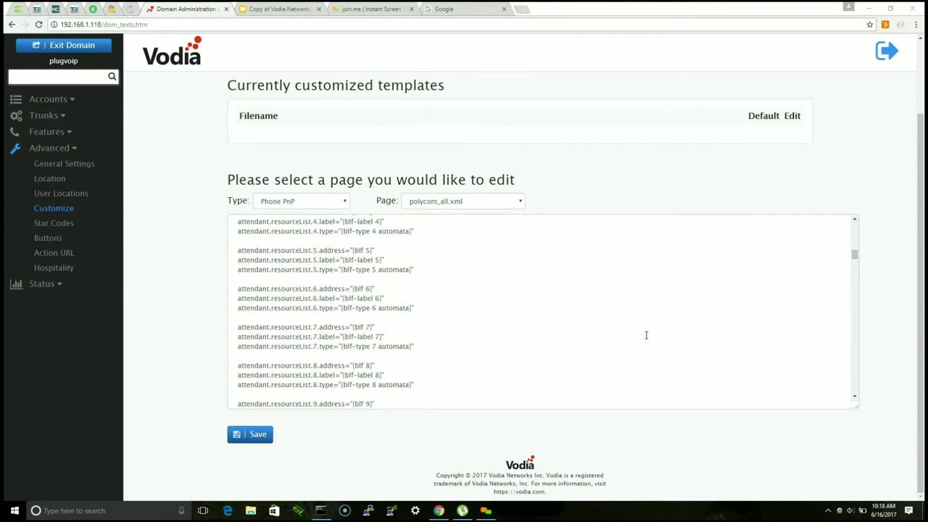
left_click(555, 335)
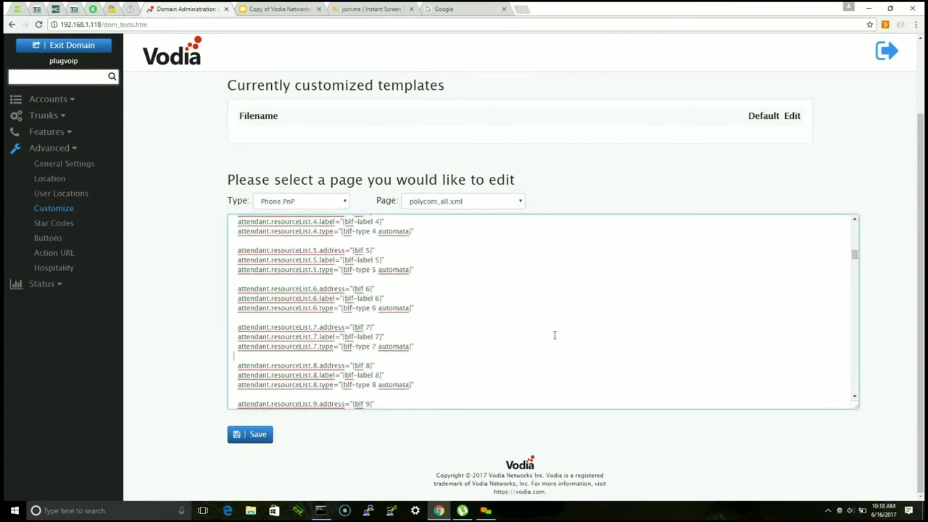
left_click(60, 224)
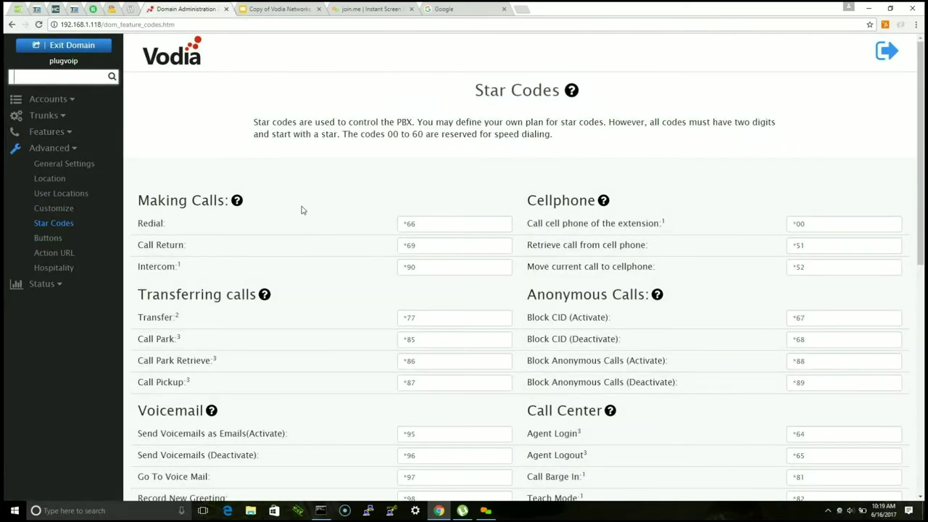
Step: Scroll through the Star Codes list of defaults
scroll(313, 203, "down", 5)
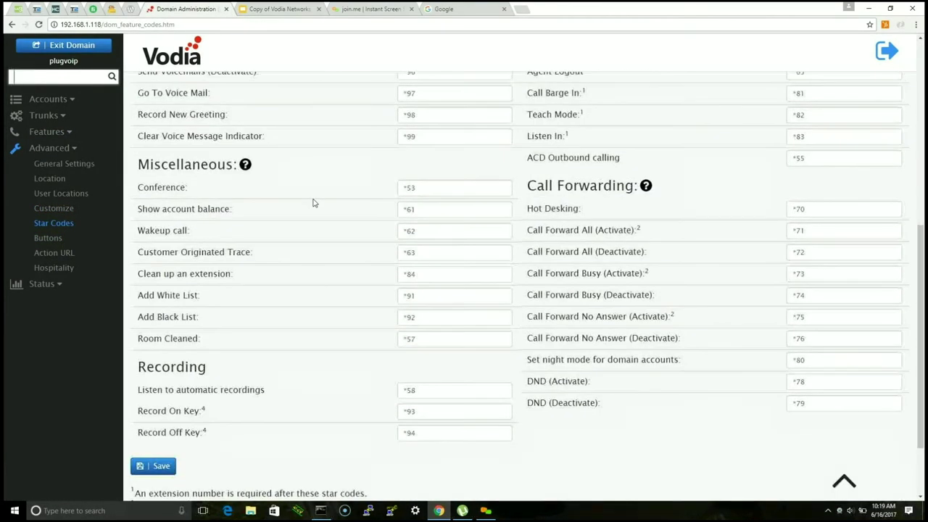
scroll(313, 203, "up", 3)
scroll(314, 203, "up", 2)
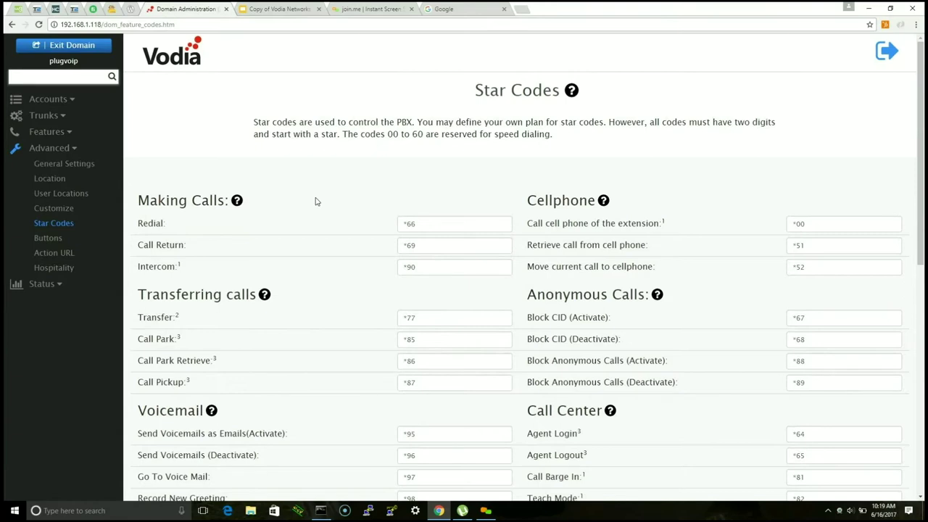
scroll(315, 202, "down", 7)
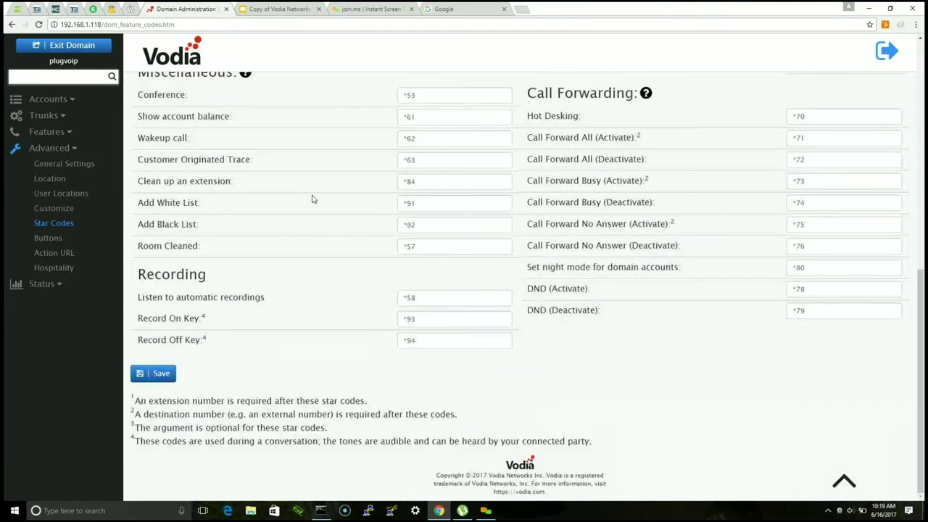
scroll(305, 230, "up", 7)
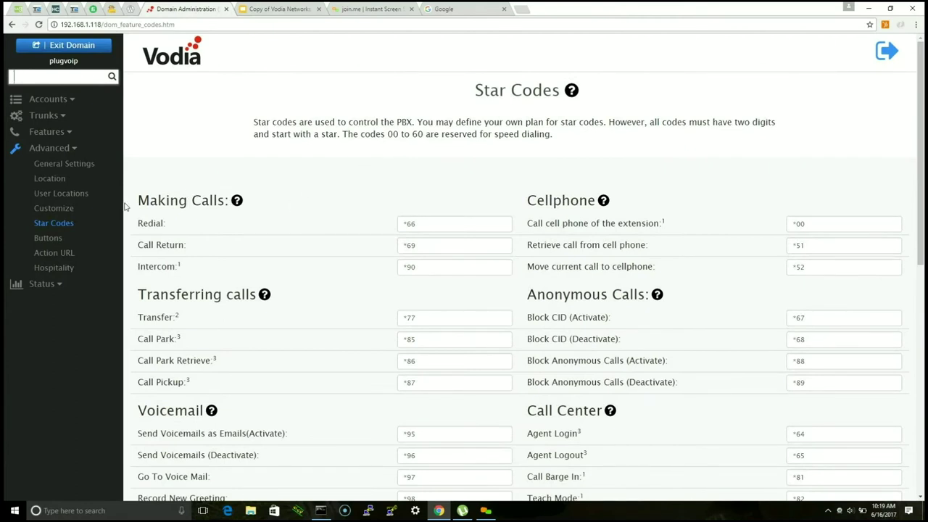
Step: On the Buttons page, select the Polycom VVX 300 phone model
left_click(49, 239)
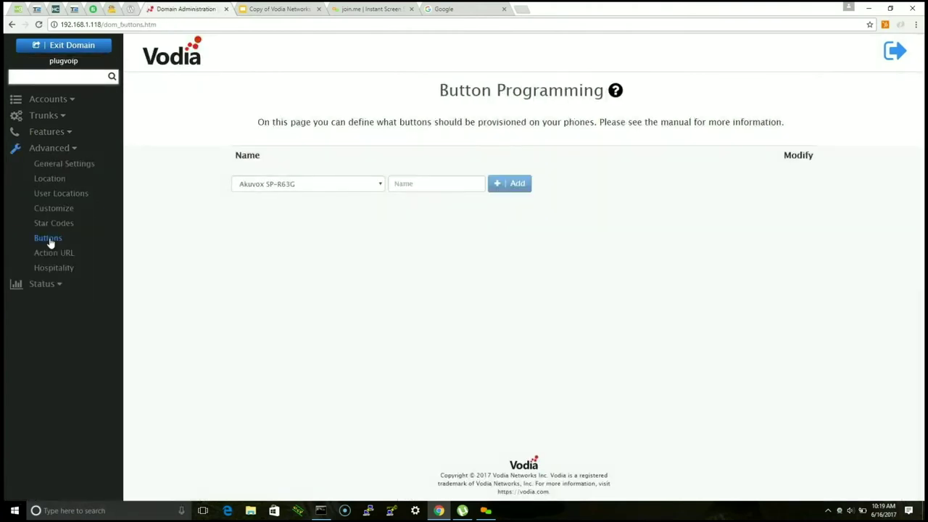
left_click(370, 186)
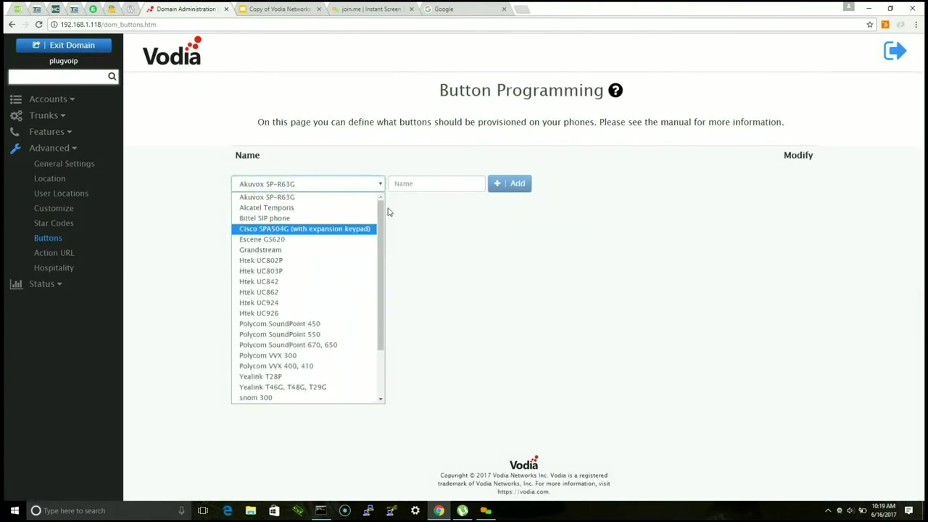
scroll(341, 254, "down", 2)
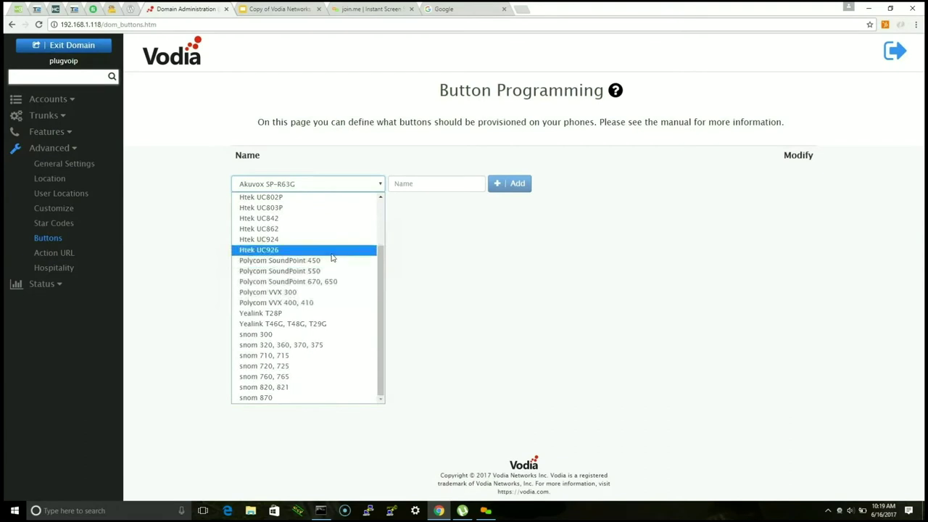
left_click(332, 261)
left_click(340, 185)
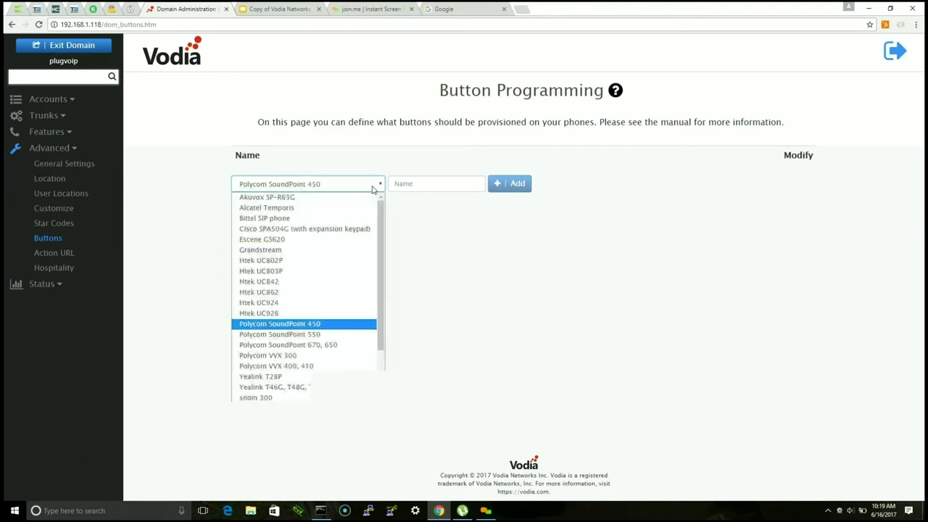
left_click(348, 355)
left_click(460, 187)
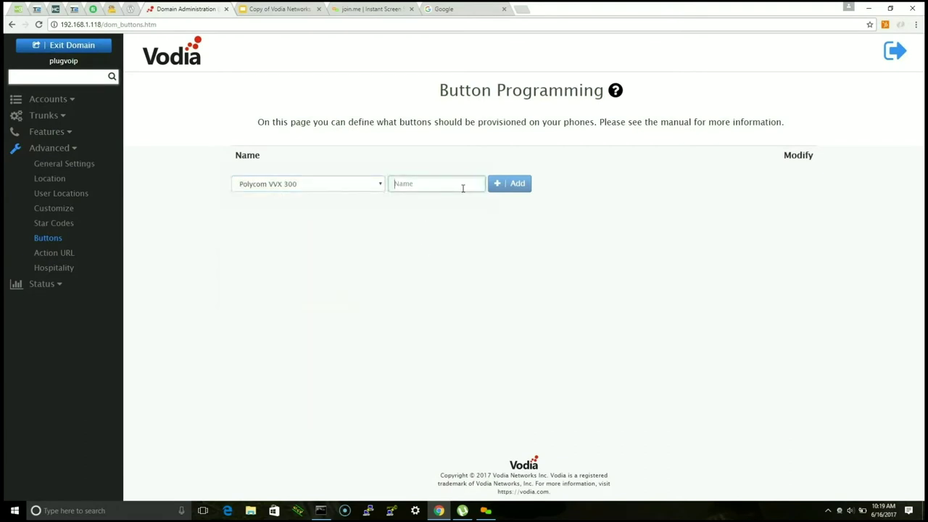
Step: View the Action URL page, then exit the domain back to System Administration
left_click(54, 253)
left_click(42, 284)
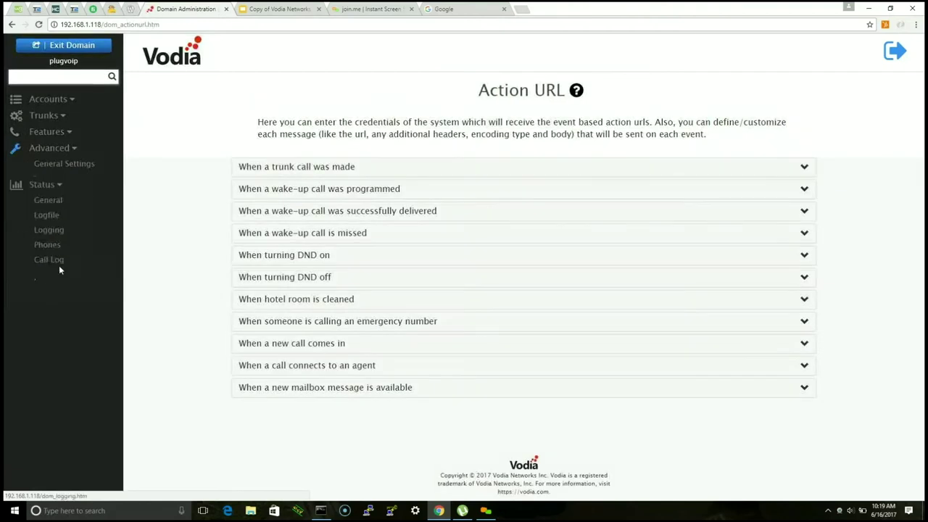
left_click(76, 44)
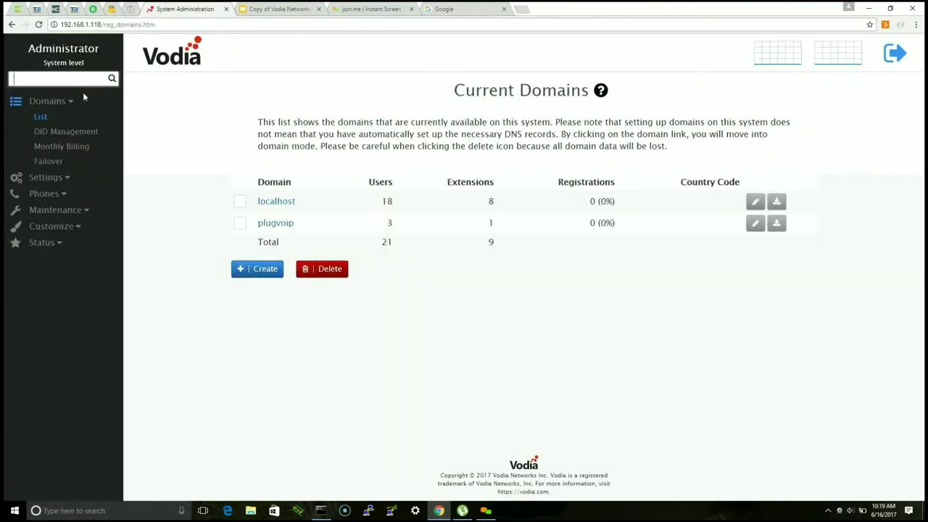
Step: Open DID Management and highlight localhost in the first DID mapping
left_click(84, 135)
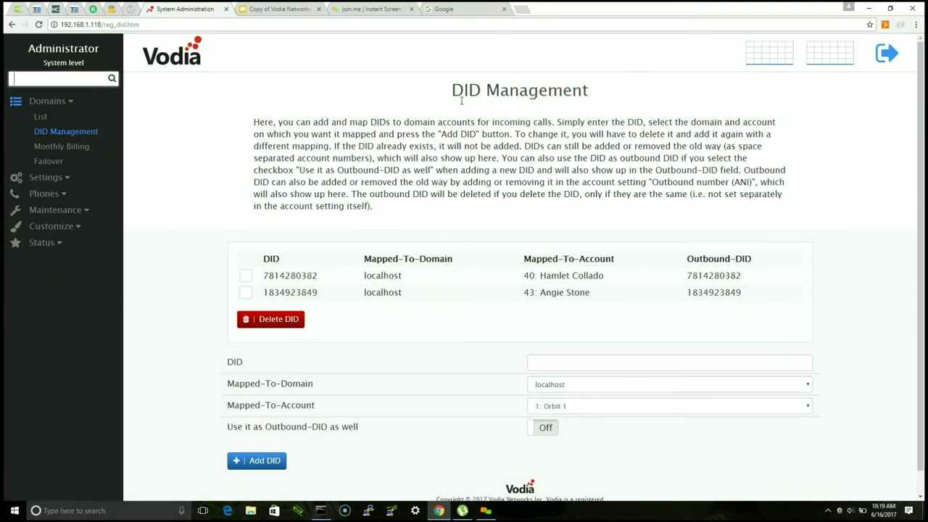
left_click_drag(461, 100, 588, 92)
left_click(506, 180)
scroll(456, 240, "down", 1)
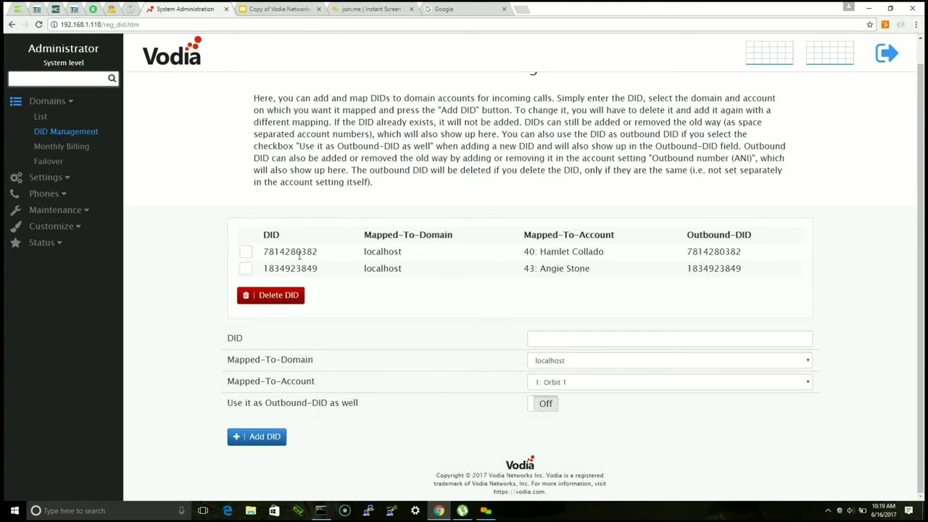
left_click_drag(404, 256, 344, 250)
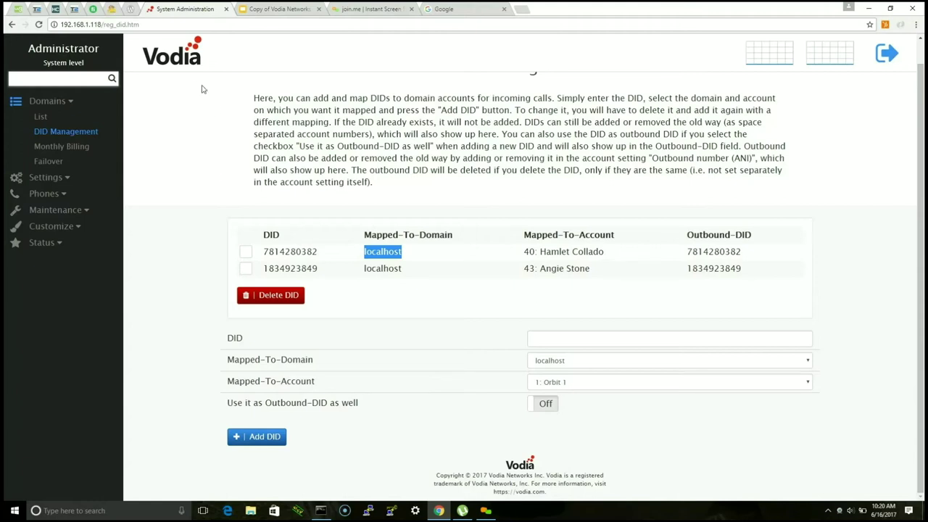
left_click(72, 78)
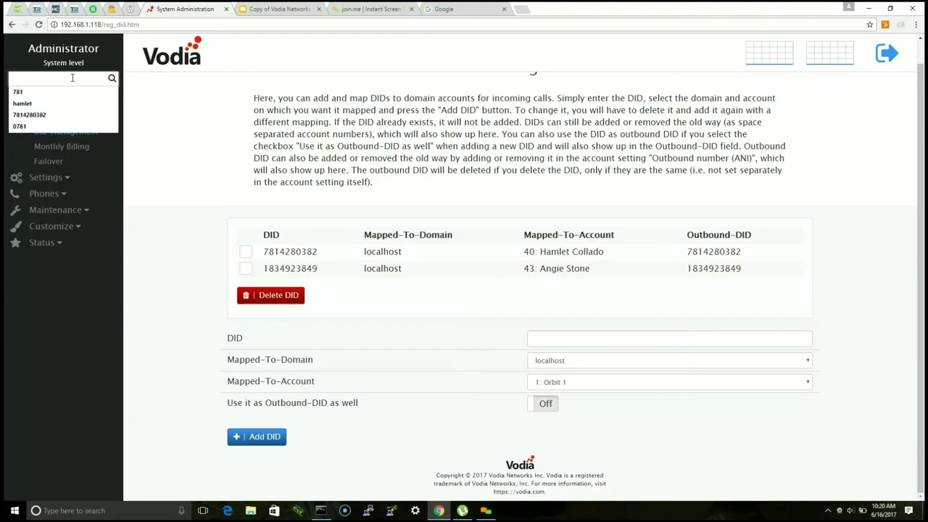
Step: Search 'audio' to open Upload Audio, then search 'rtp' and open RTP Audio settings
type("audio")
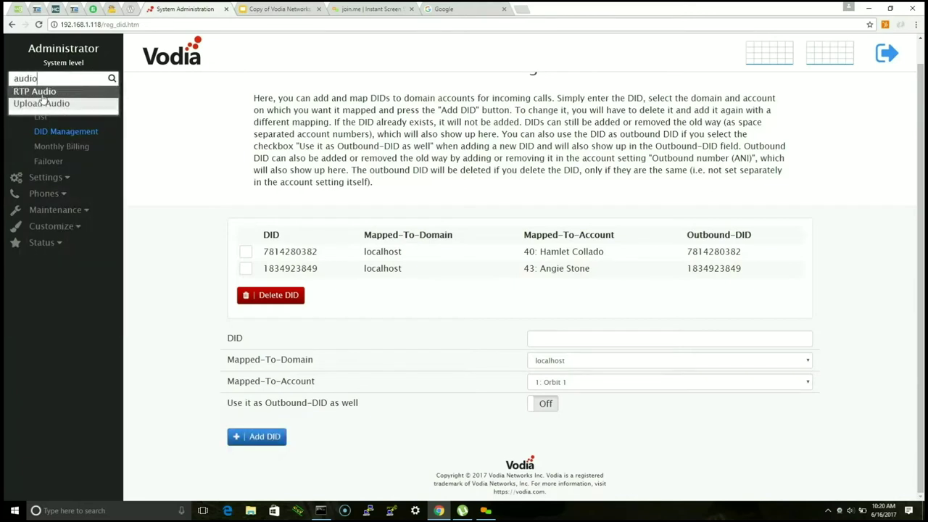
left_click(50, 109)
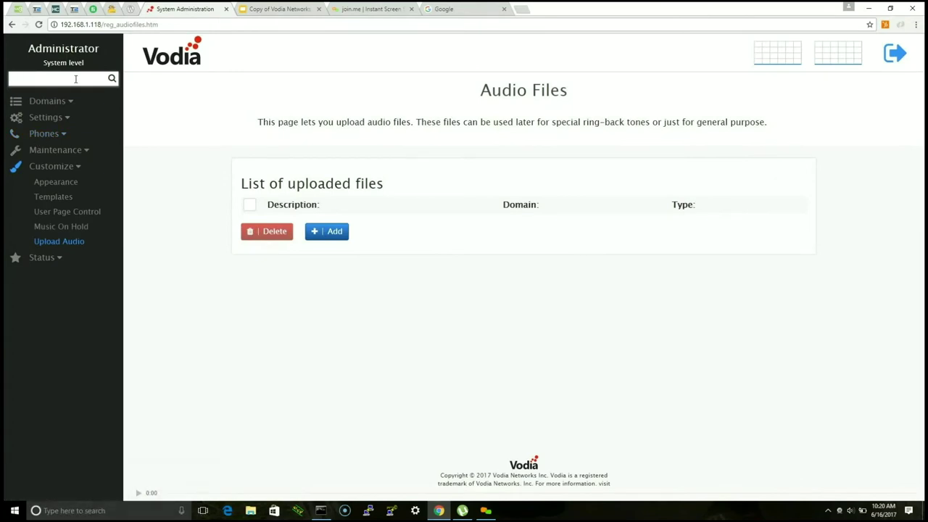
type("rtp")
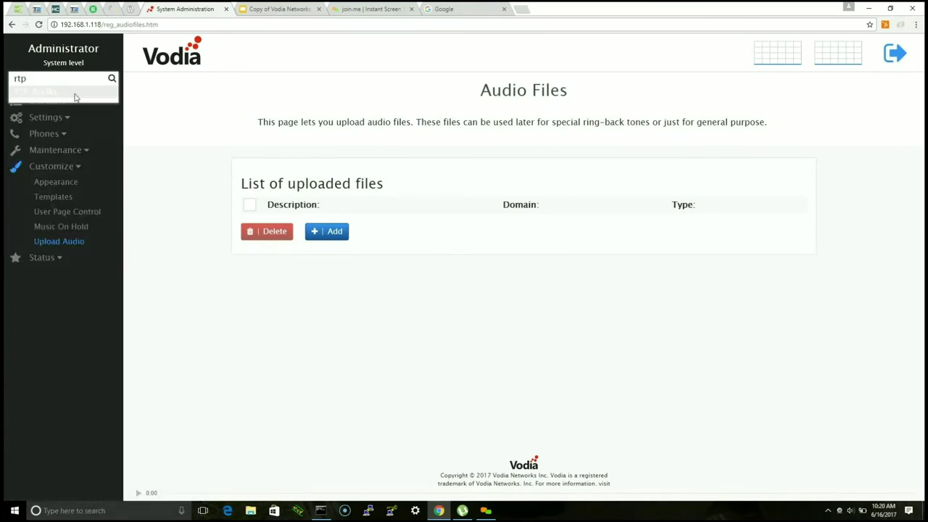
key("ctrl+a")
key("BackSpace")
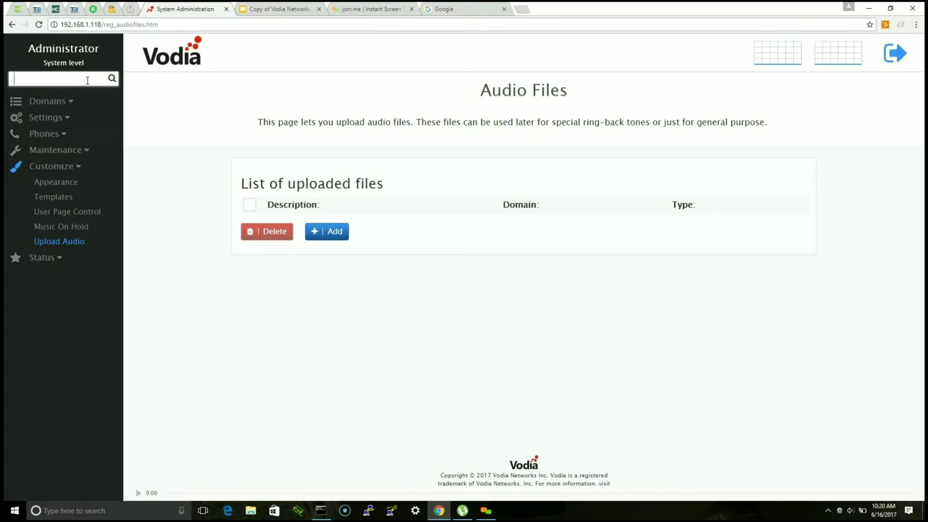
left_click(54, 80)
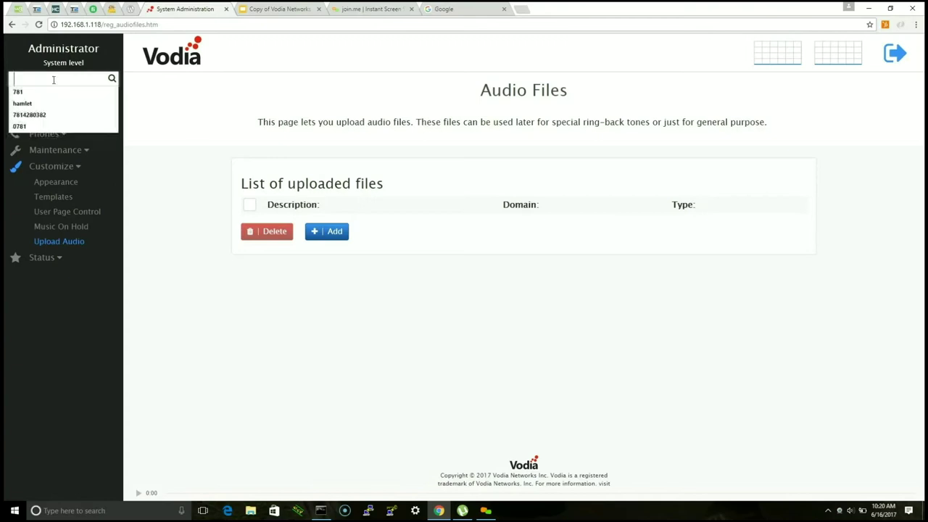
type("rtp")
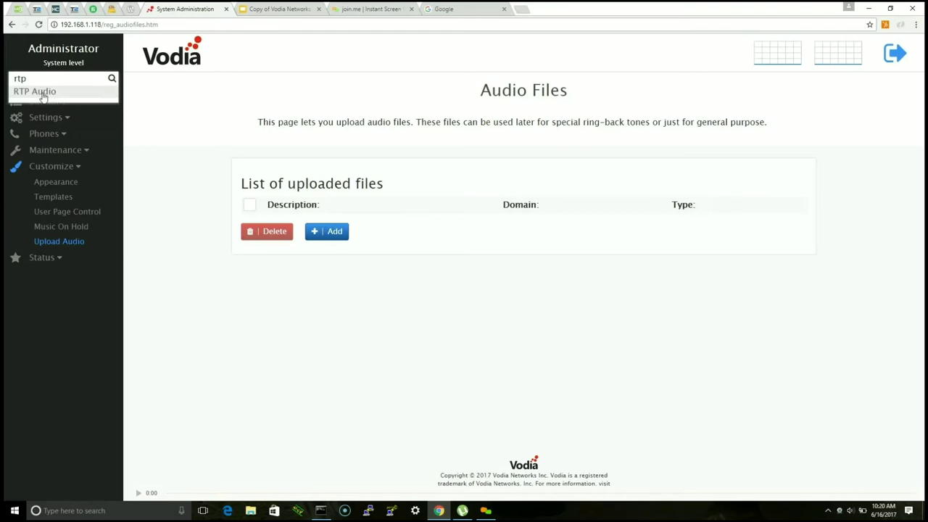
left_click(42, 95)
Step: Search 'cer' to open Certificates and private keys, scroll the root CAs, and expand Status
scroll(334, 196, "down", 2)
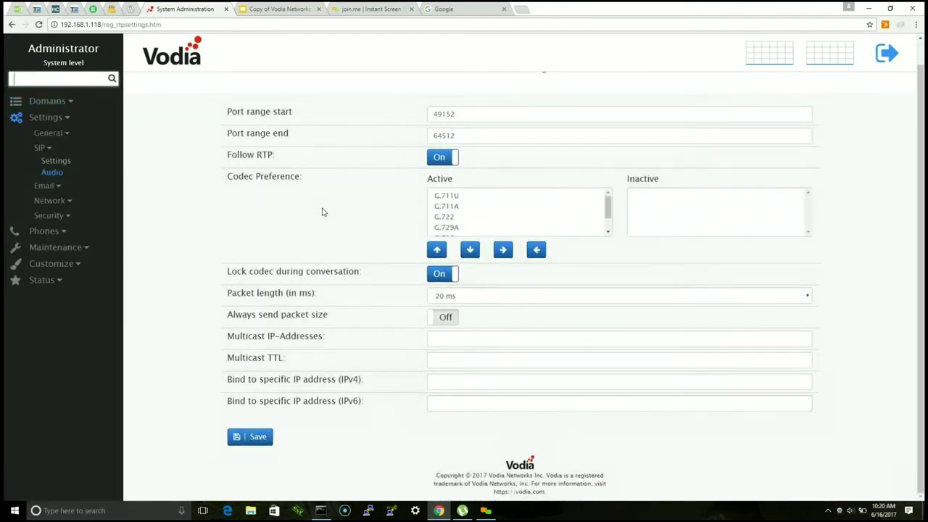
scroll(323, 212, "up", 1)
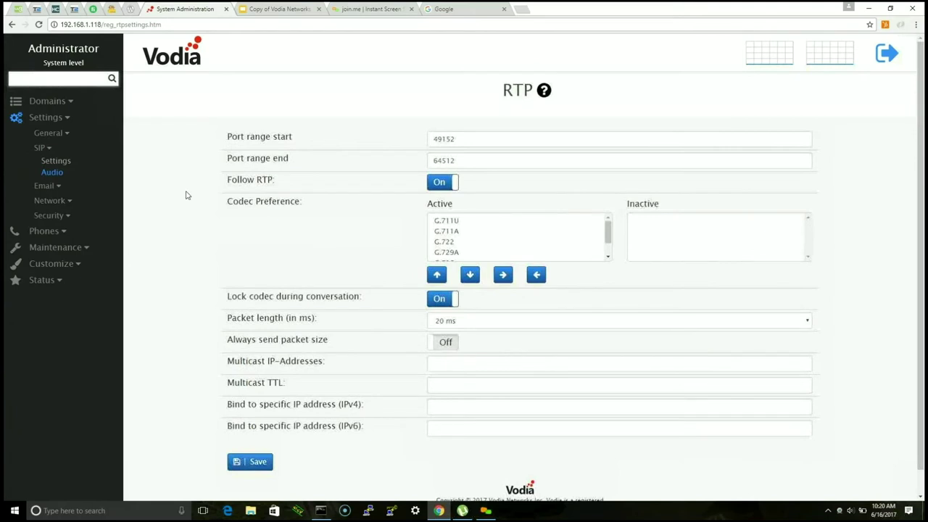
left_click(55, 82)
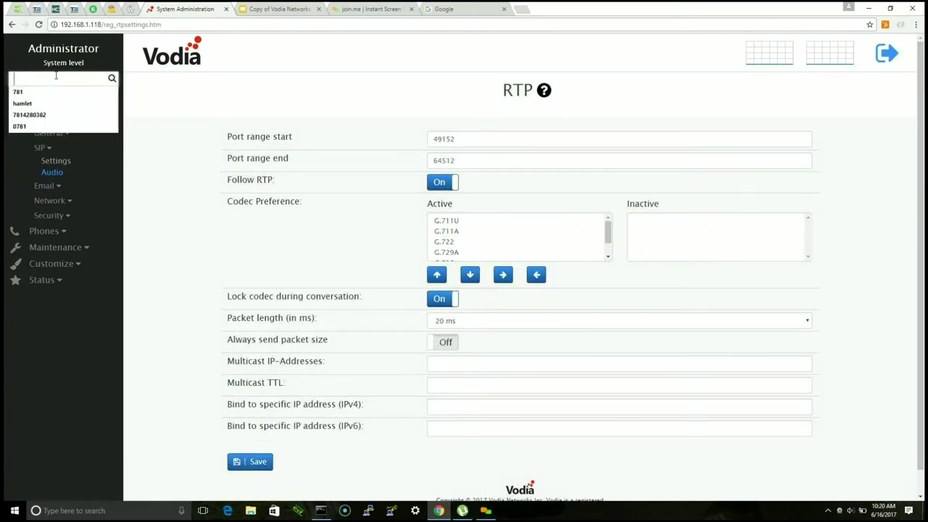
key("Tab")
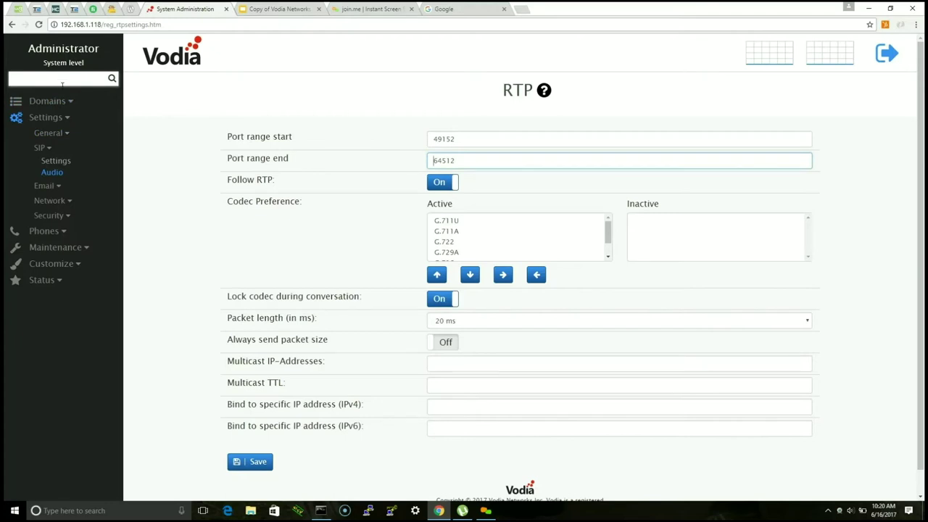
left_click(40, 82)
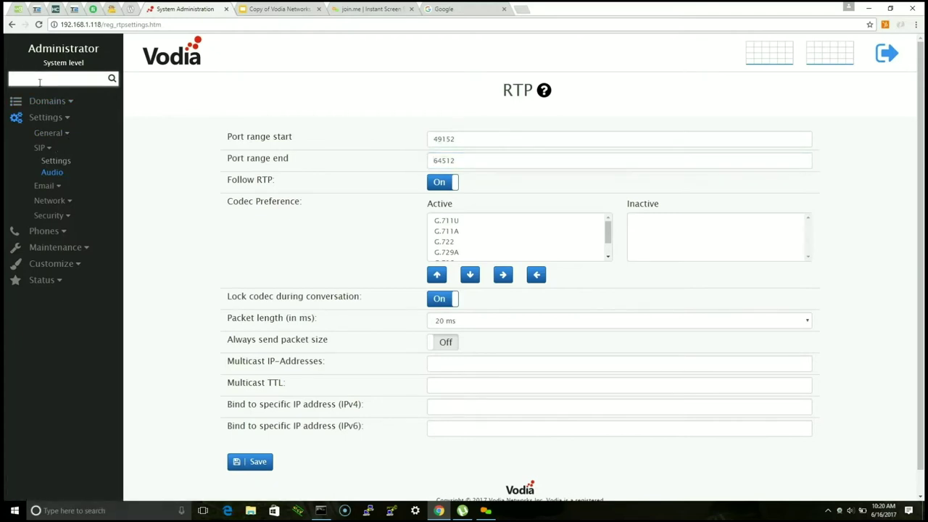
type("cer")
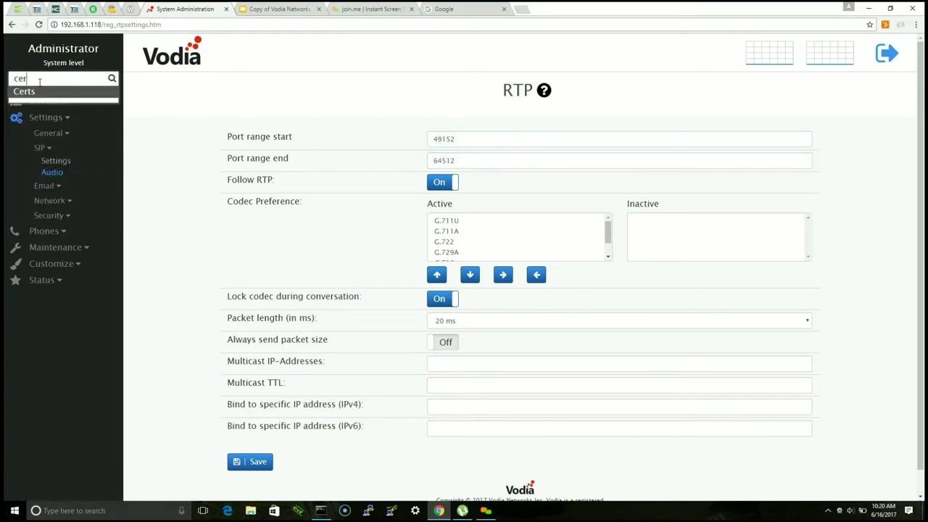
left_click(24, 92)
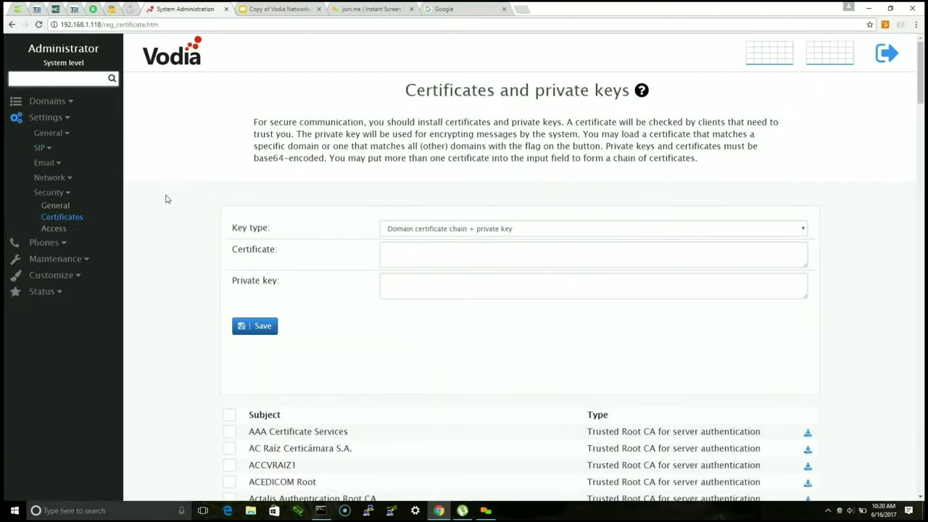
scroll(166, 199, "down", 3)
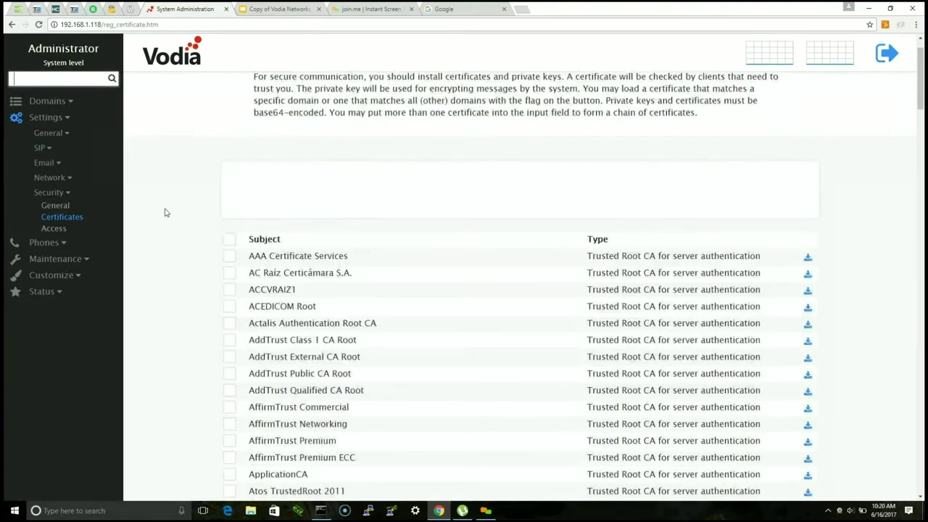
left_click(49, 294)
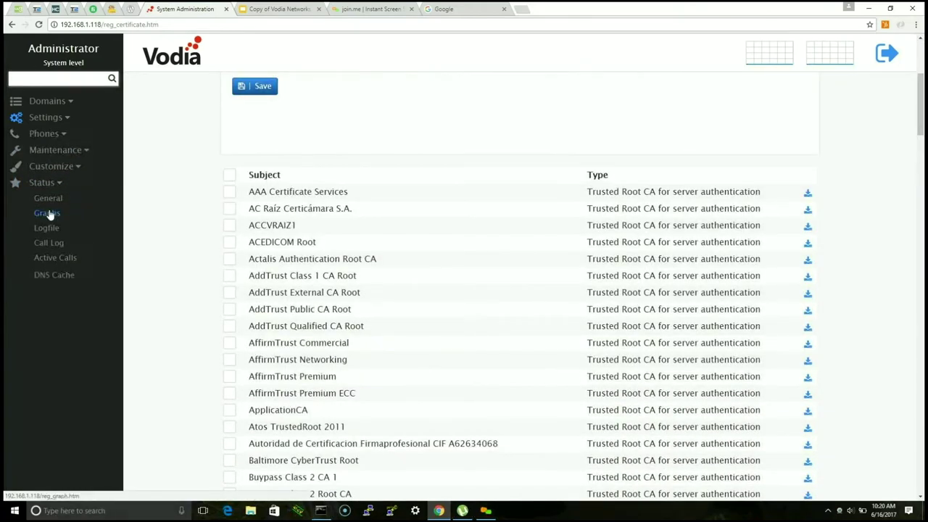
Step: View Status > General, then scroll through the Status > Graphs charts for CPU, calls, traffic and MOS
left_click(50, 199)
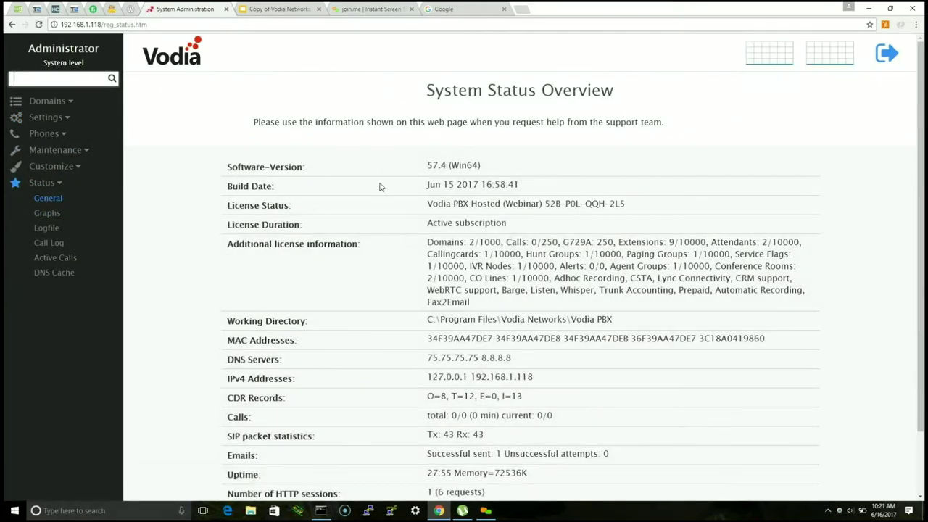
scroll(326, 207, "down", 2)
left_click(48, 213)
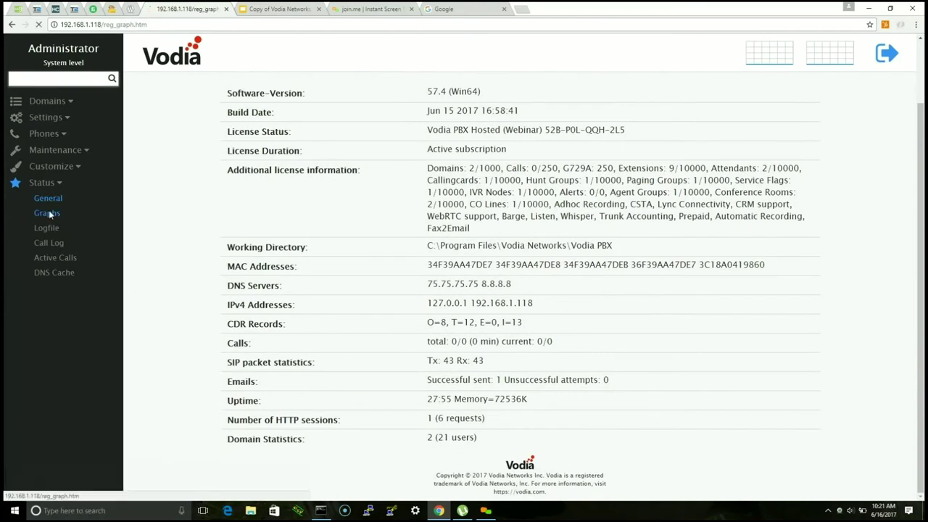
scroll(436, 189, "down", 3)
scroll(425, 195, "down", 2)
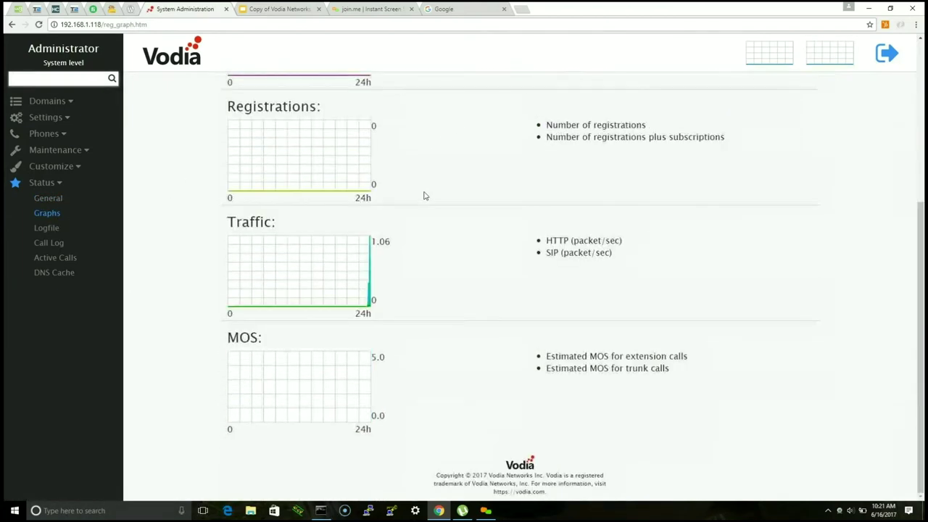
scroll(417, 283, "up", 4)
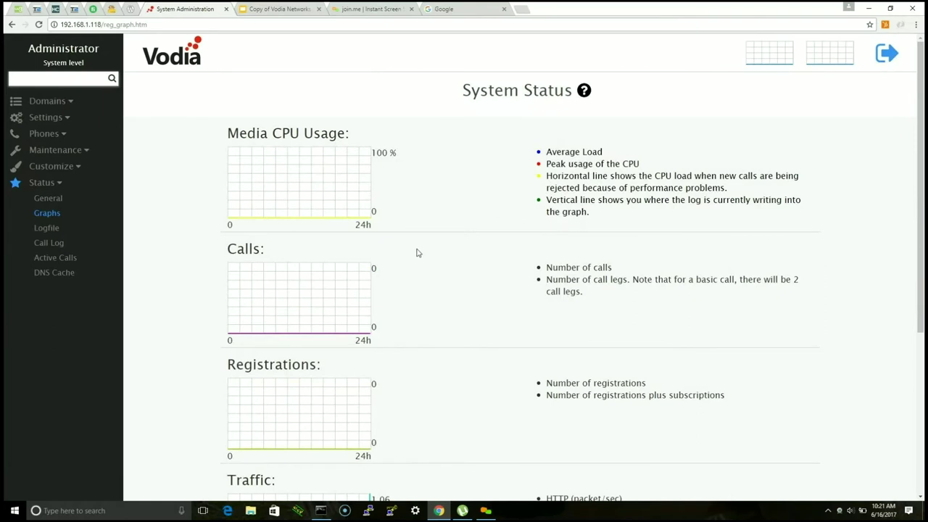
scroll(417, 237, "down", 3)
scroll(417, 237, "down", 1)
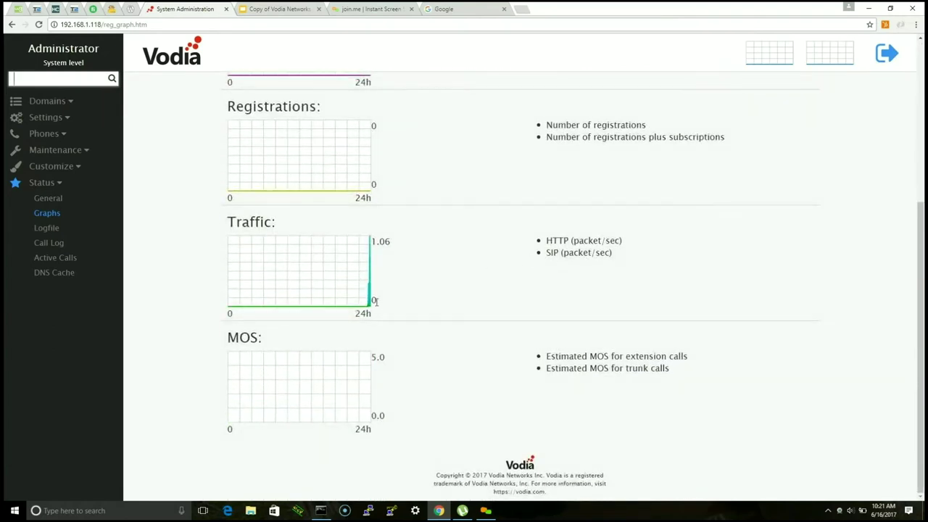
scroll(403, 317, "up", 1)
scroll(402, 317, "up", 2)
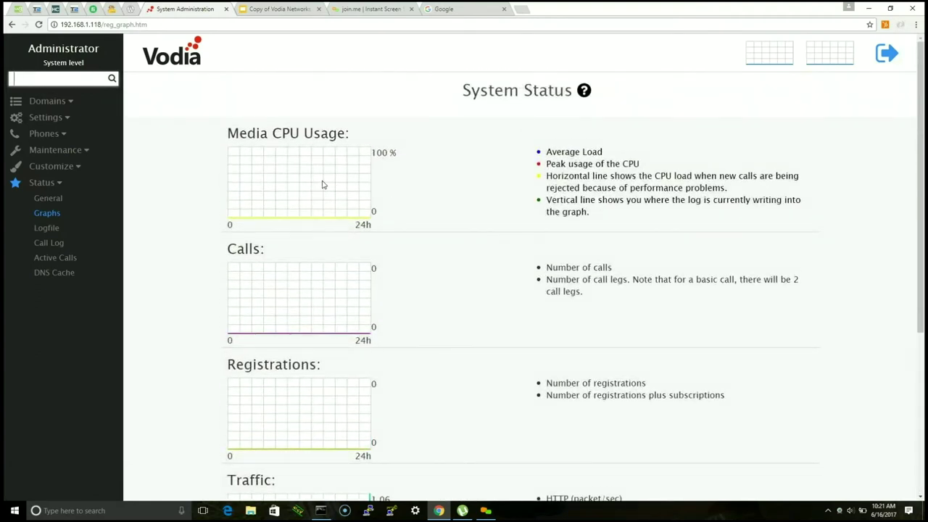
left_click(38, 230)
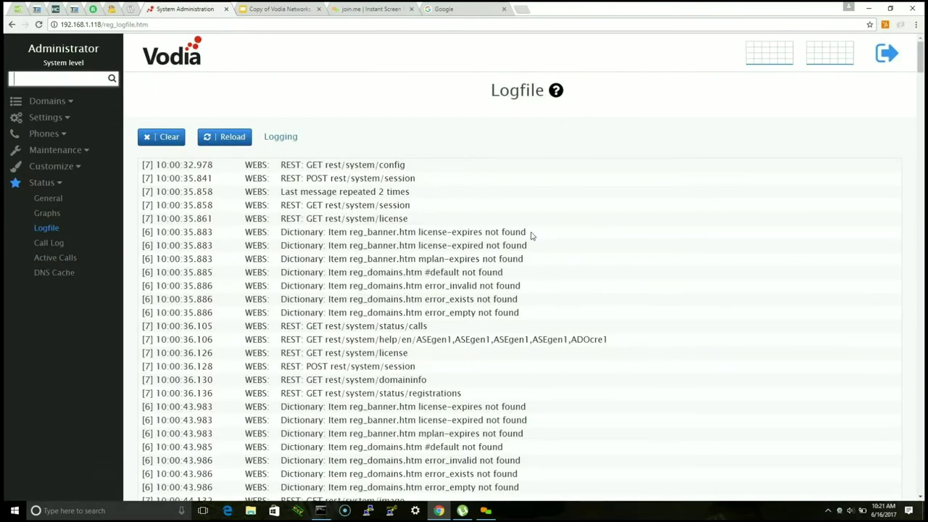
Step: Scroll the log file and return to its top, then view Call Log, Active Calls and DNS Cache
scroll(495, 222, "down", 7)
scroll(495, 222, "down", 20)
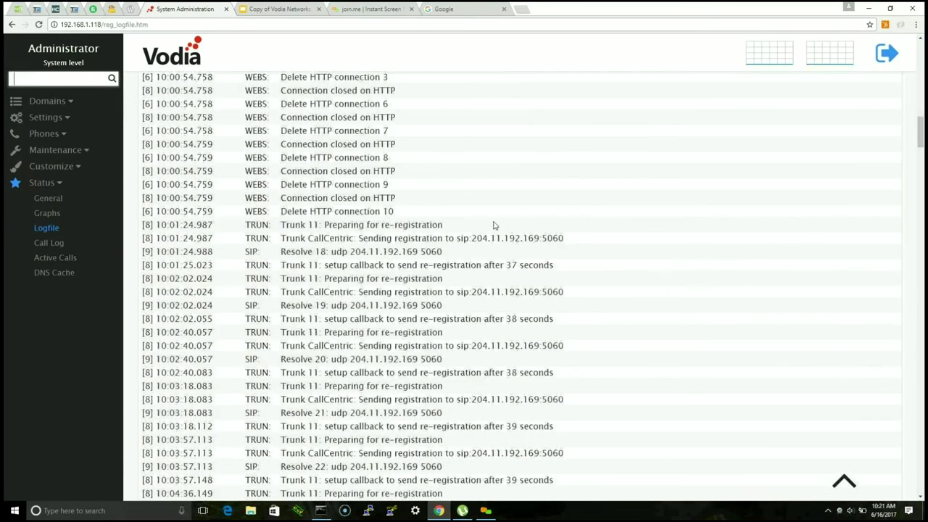
scroll(495, 225, "down", 20)
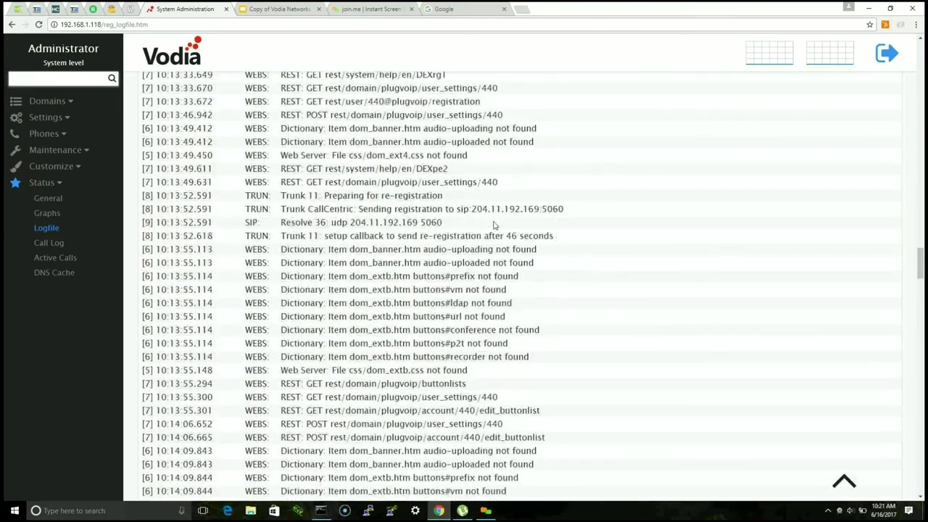
scroll(499, 247, "down", 20)
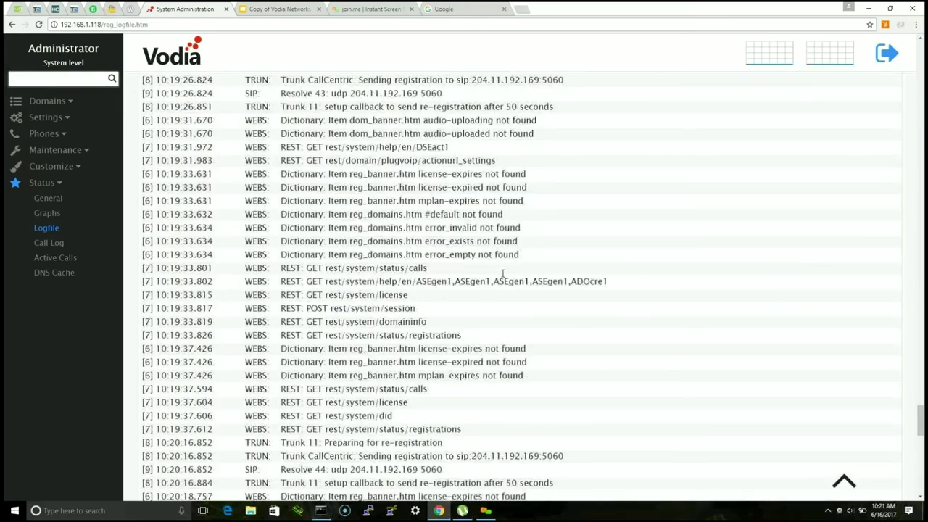
left_click(843, 487)
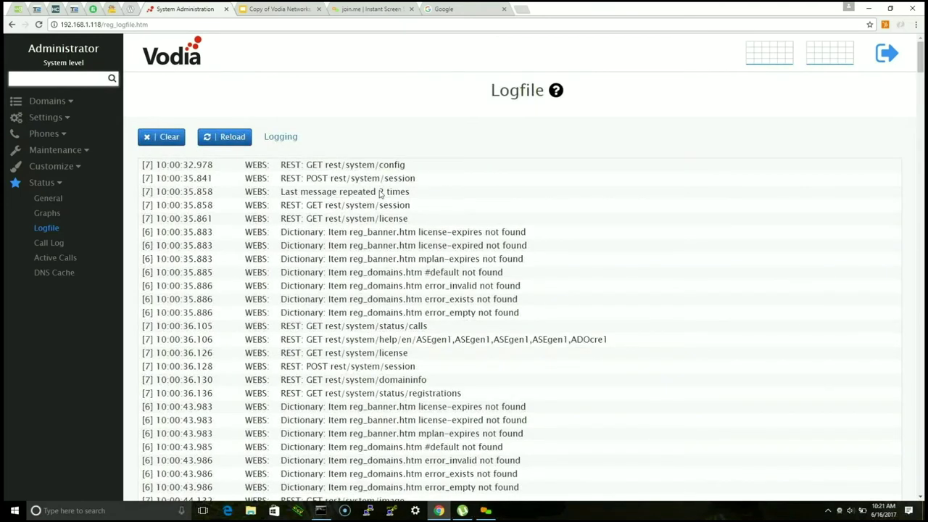
left_click(48, 244)
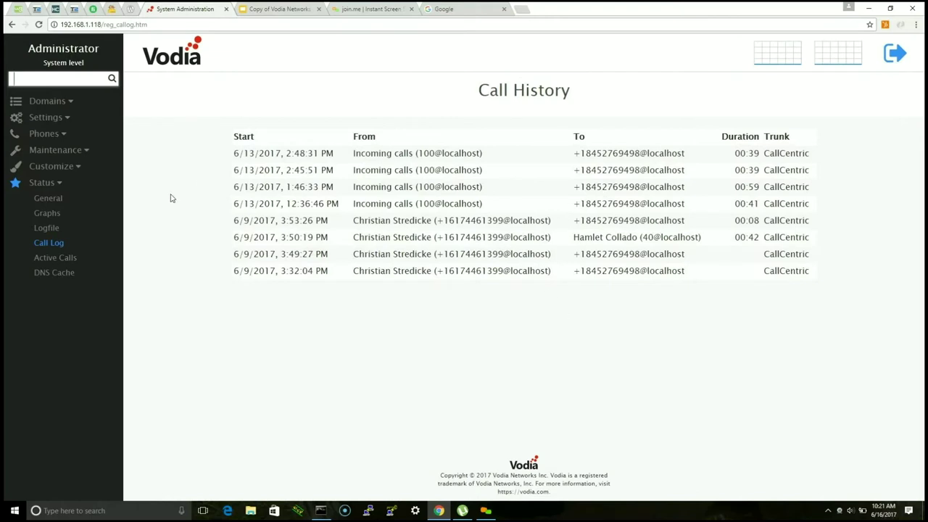
left_click(56, 260)
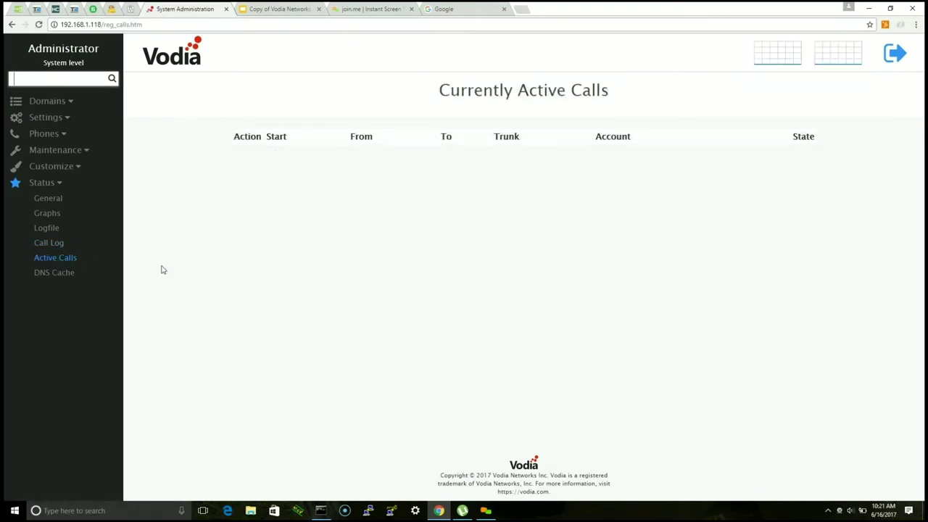
left_click(53, 274)
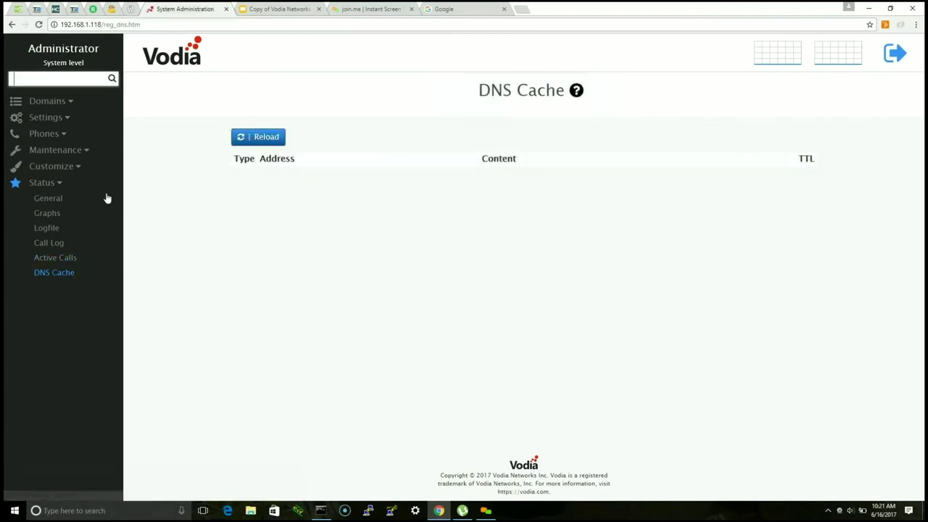
left_click(46, 101)
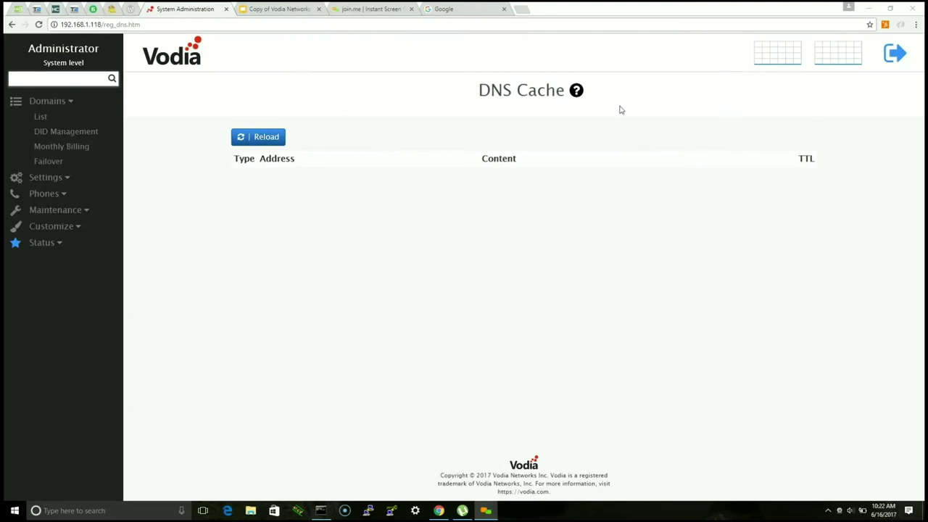
Step: Turn the computer's speaker volume down to zero
left_click(849, 511)
left_click_drag(803, 488, 783, 488)
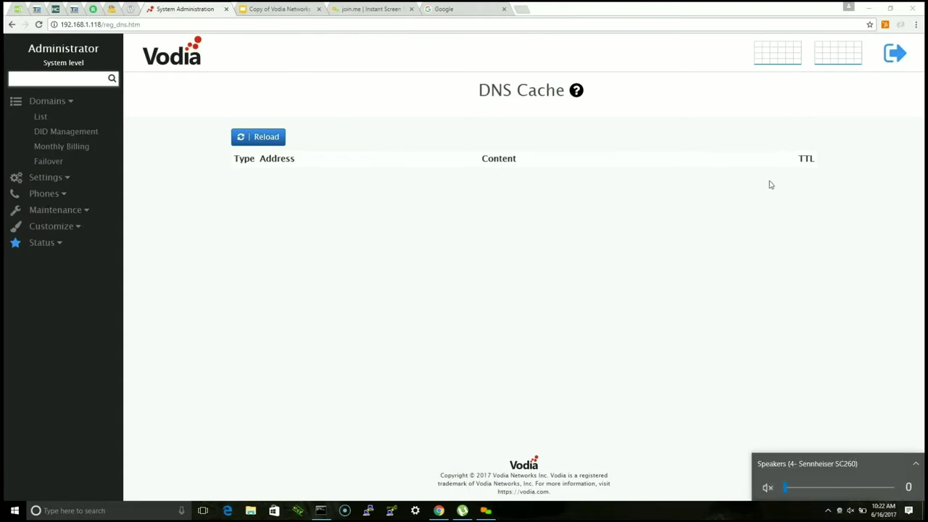
left_click(708, 32)
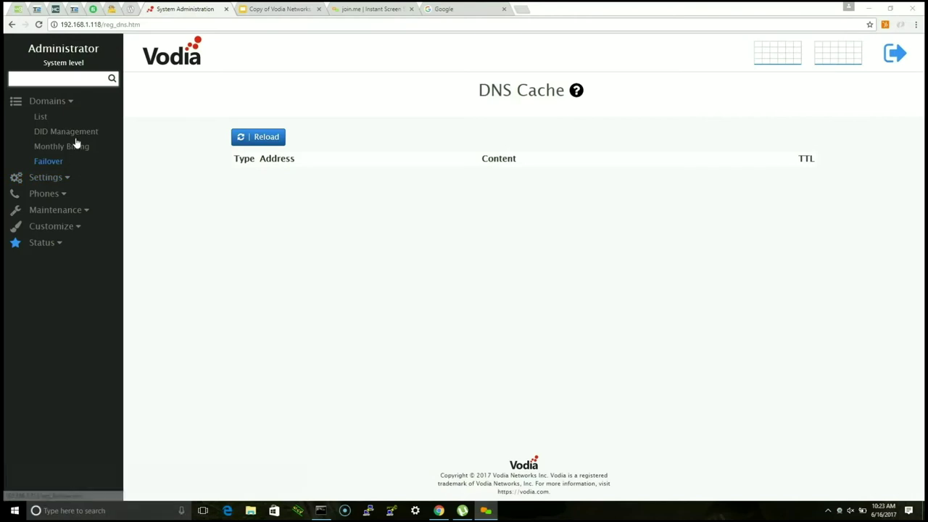
Step: Re-expand the Domains pages in the sidebar and launch File Explorer on Local Disk (C:)
left_click(64, 103)
left_click(64, 103)
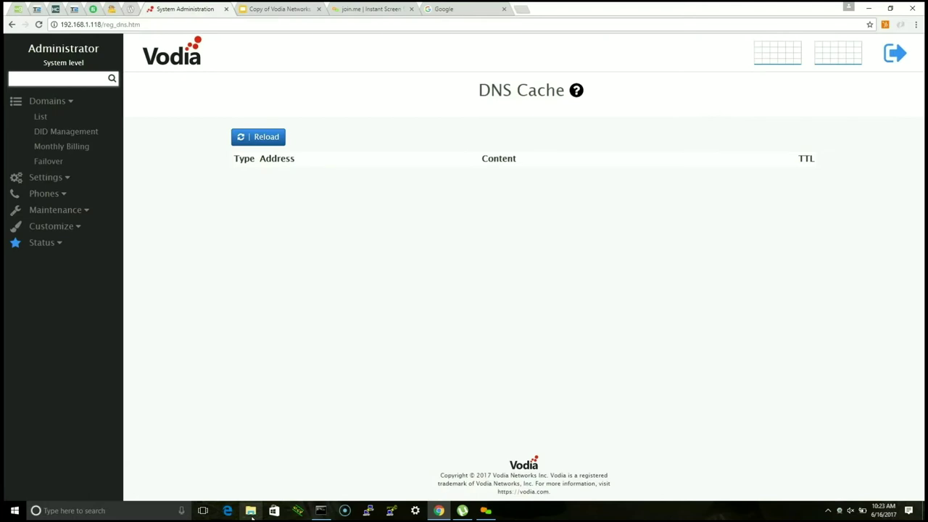
left_click(251, 515)
Step: Browse from Local Disk (C:) through Program Files into the Vodia Networks folder
left_click(261, 276)
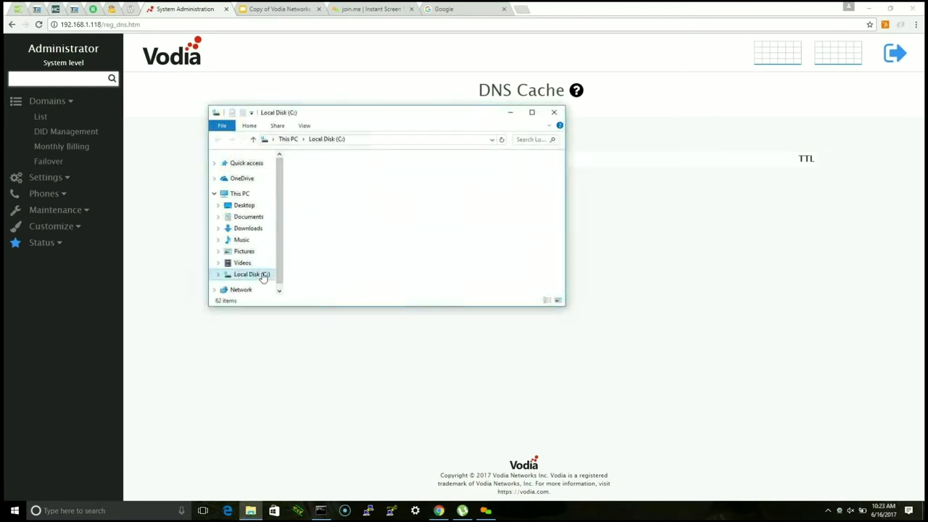
left_click(330, 202)
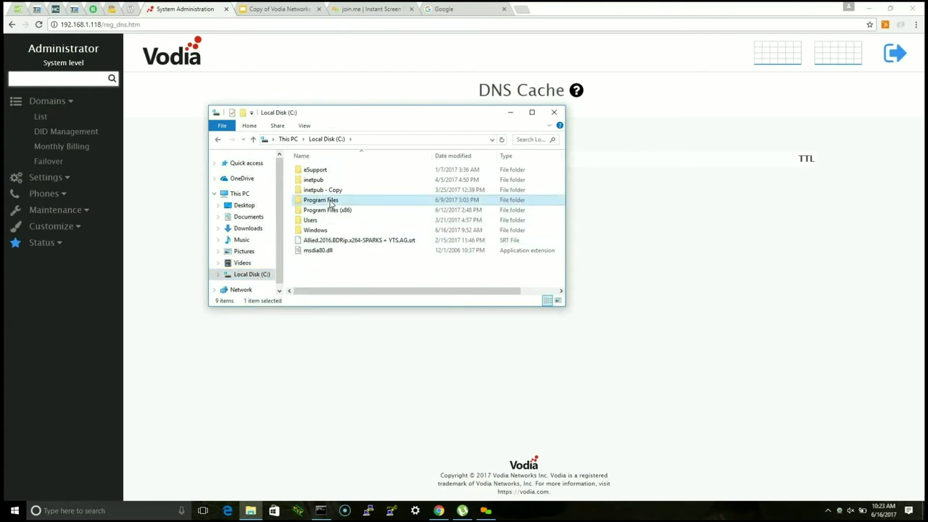
double_click(331, 203)
scroll(348, 212, "down", 2)
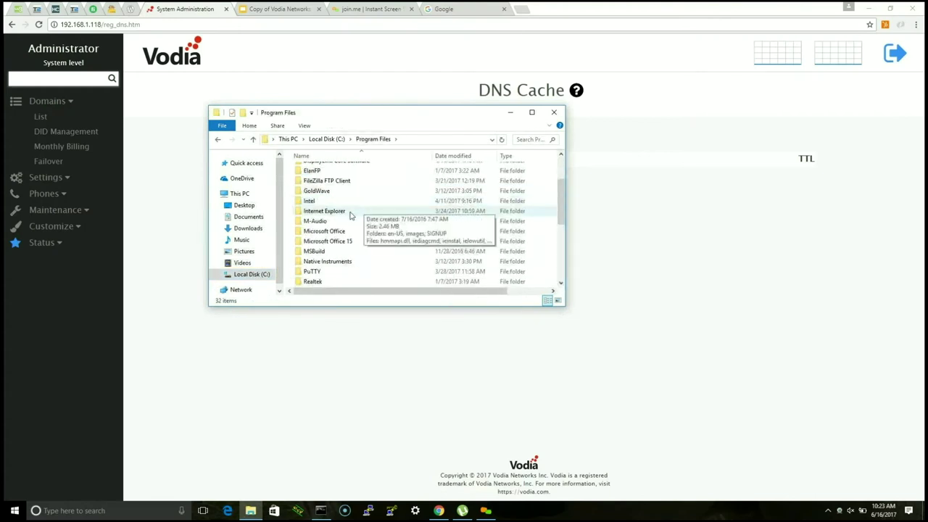
left_click(323, 232)
scroll(324, 233, "up", 1)
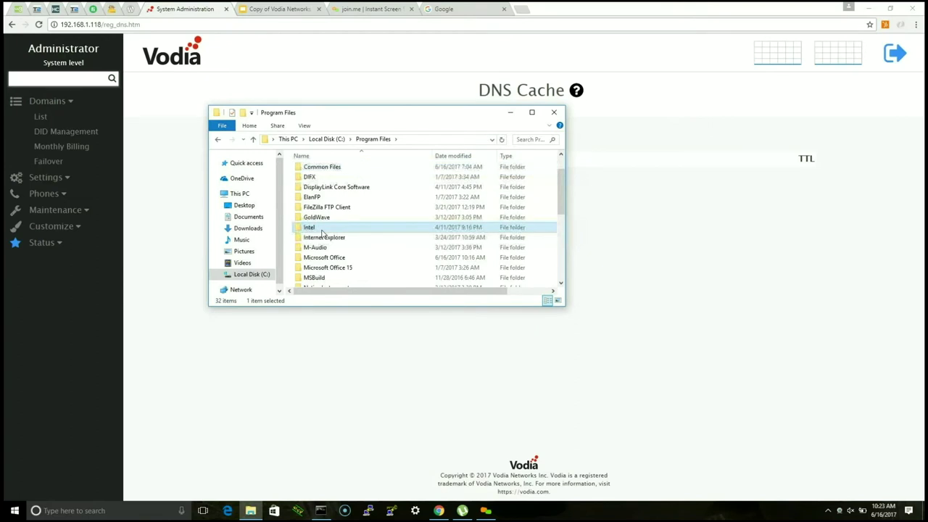
key("v")
double_click(324, 180)
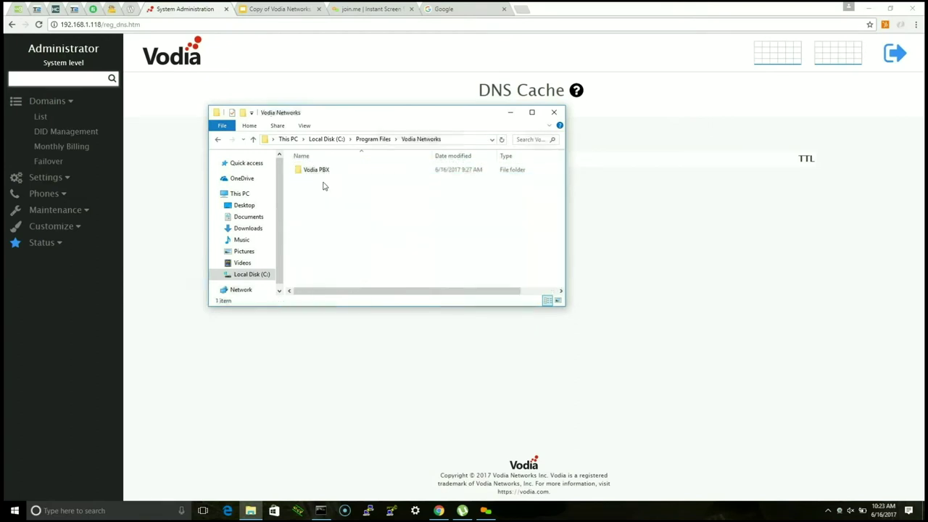
Step: Open Vodia PBX > html > img to show its four images, then minimize Explorer
double_click(322, 170)
left_click(321, 230)
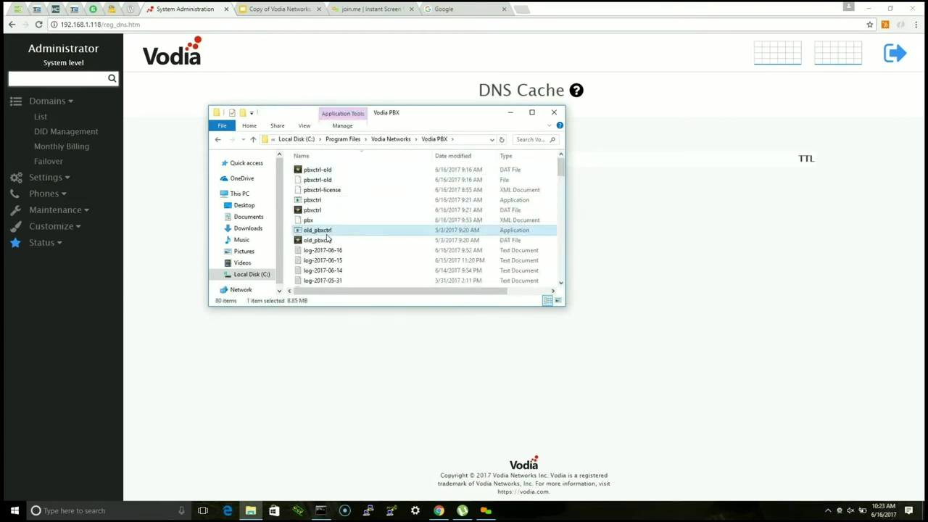
key("h")
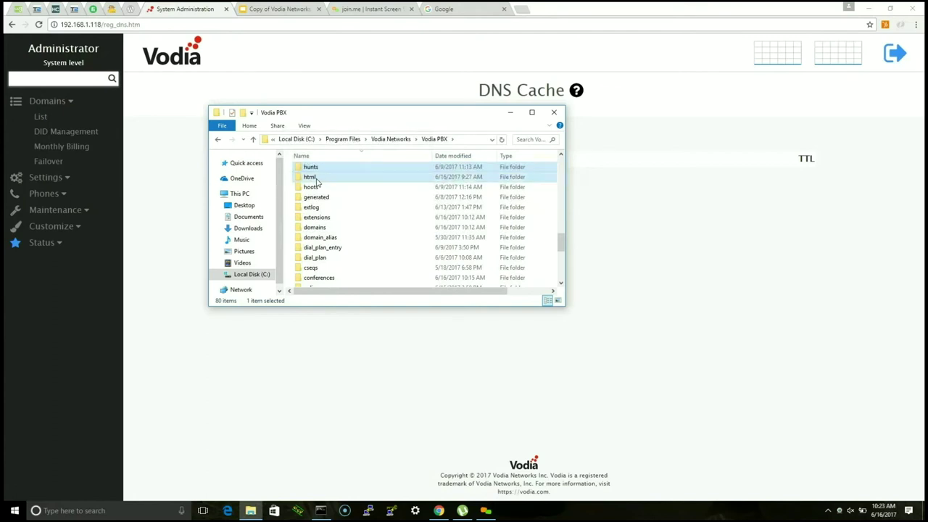
double_click(315, 180)
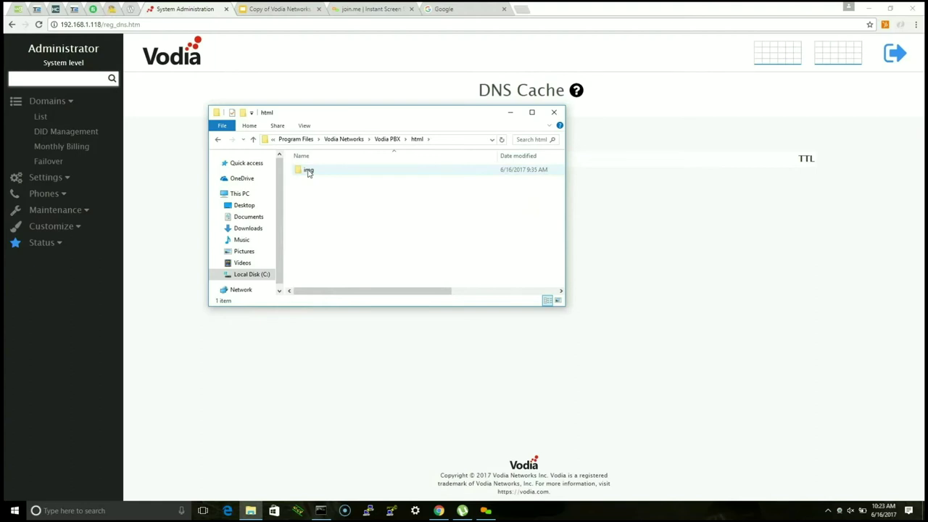
double_click(308, 171)
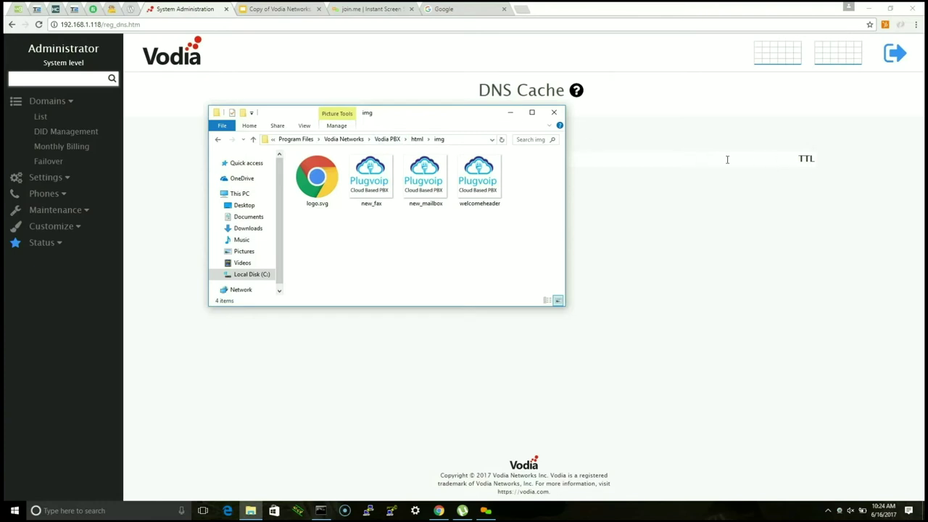
left_click(514, 116)
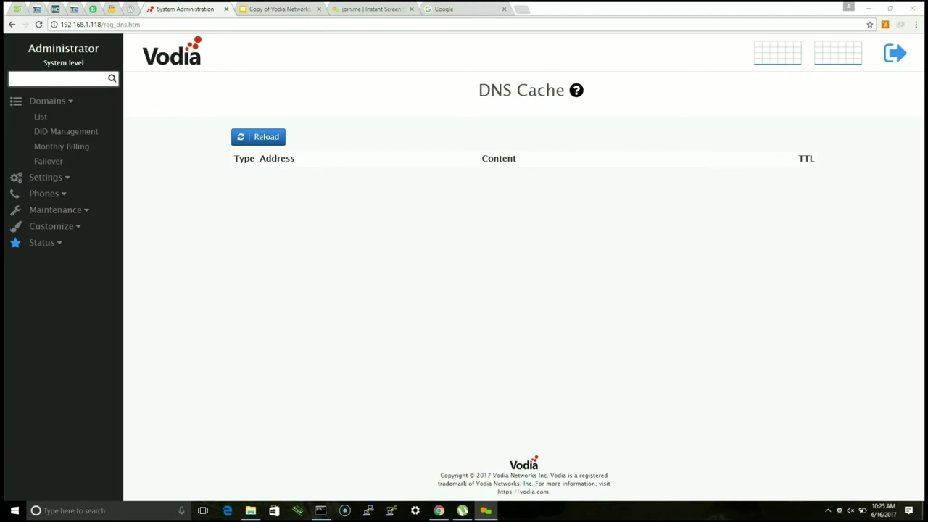
Step: From Domains > List, enter localhost and open extension 40 under Extensions
left_click(39, 117)
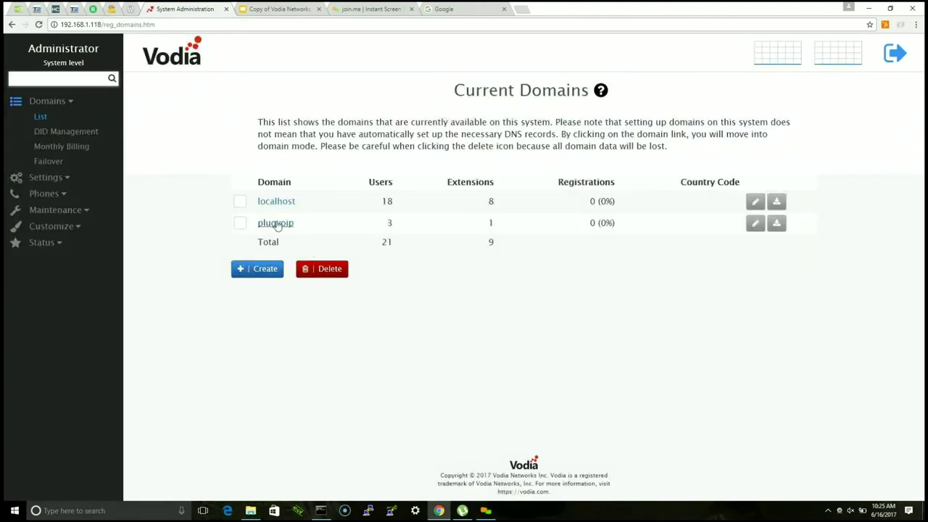
left_click(282, 202)
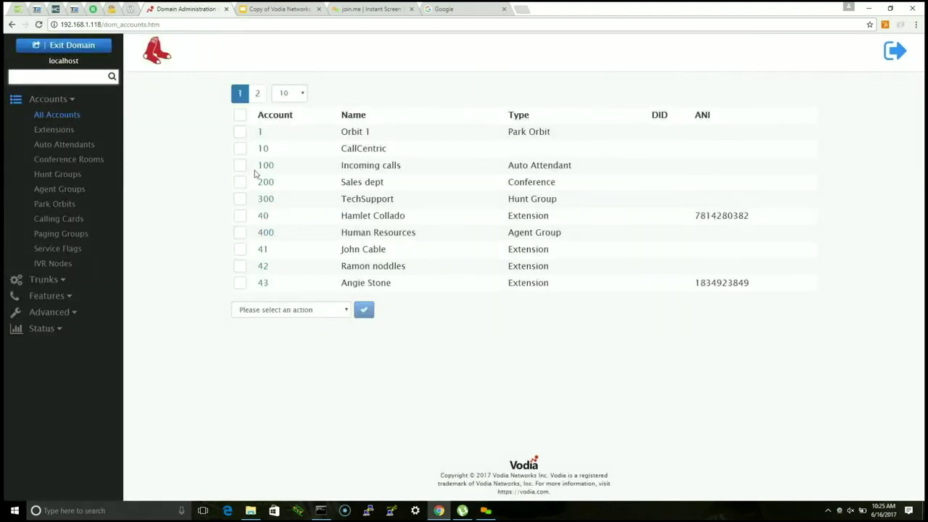
left_click(67, 131)
left_click(264, 176)
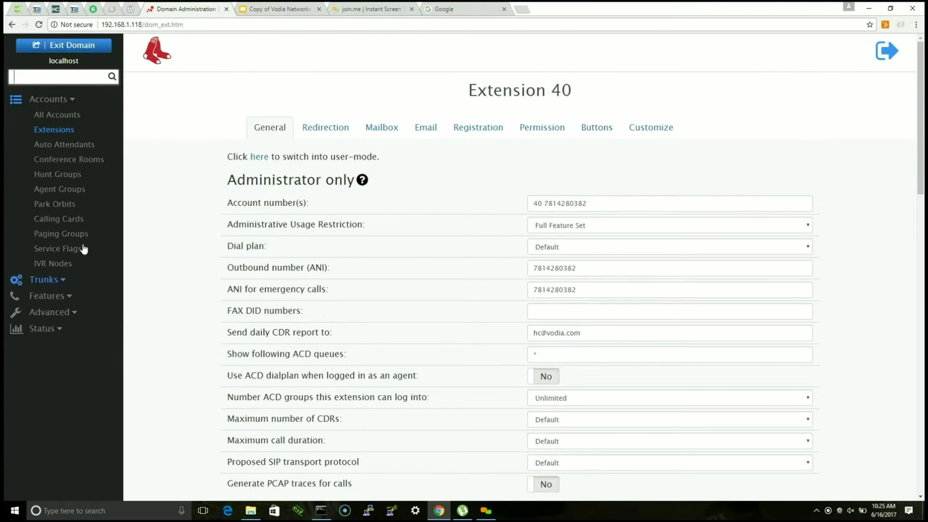
left_click(547, 204)
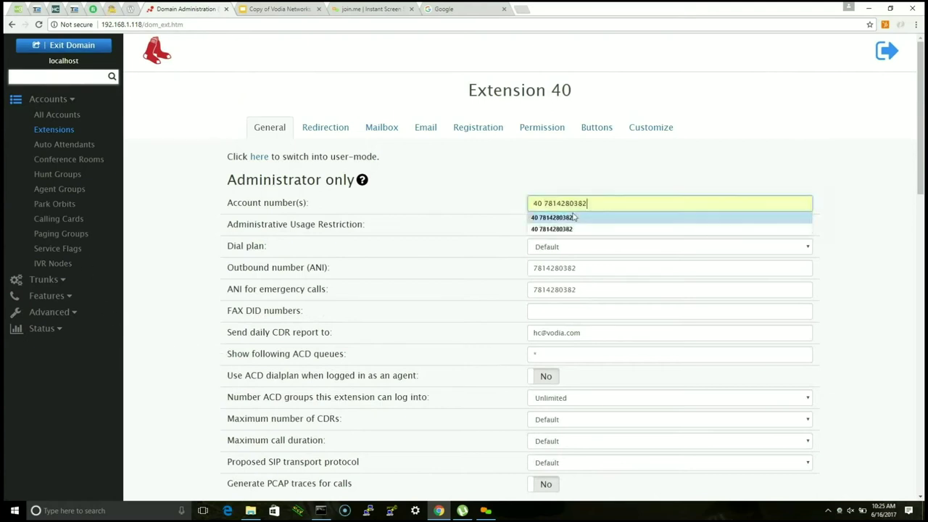
left_click_drag(548, 204, 607, 204)
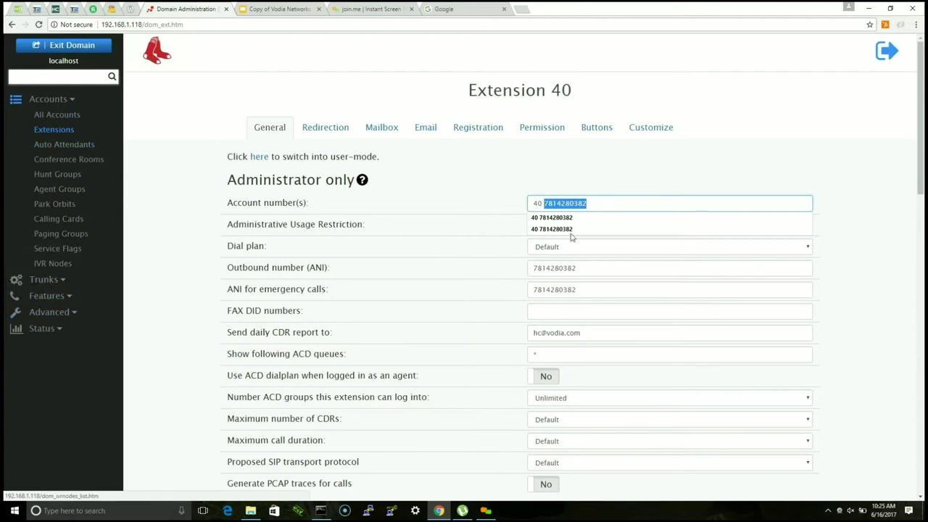
left_click(594, 204)
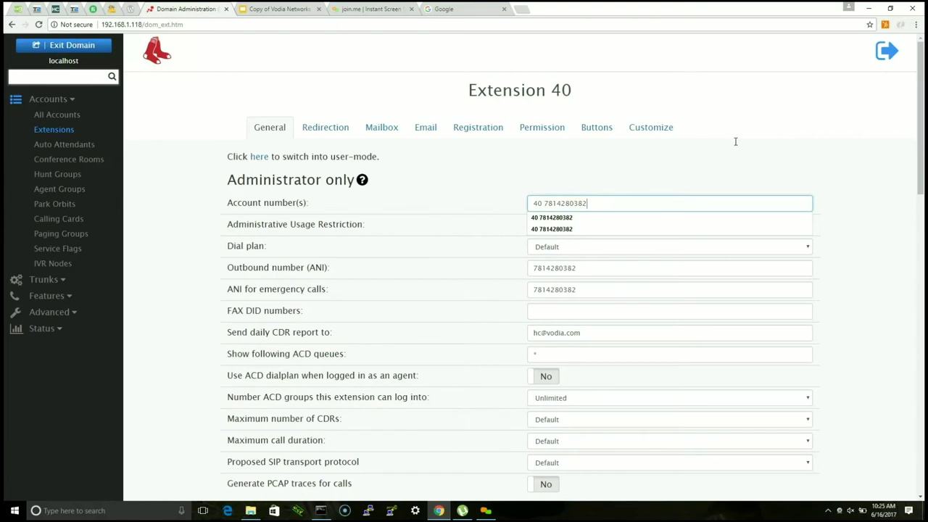
left_click(792, 128)
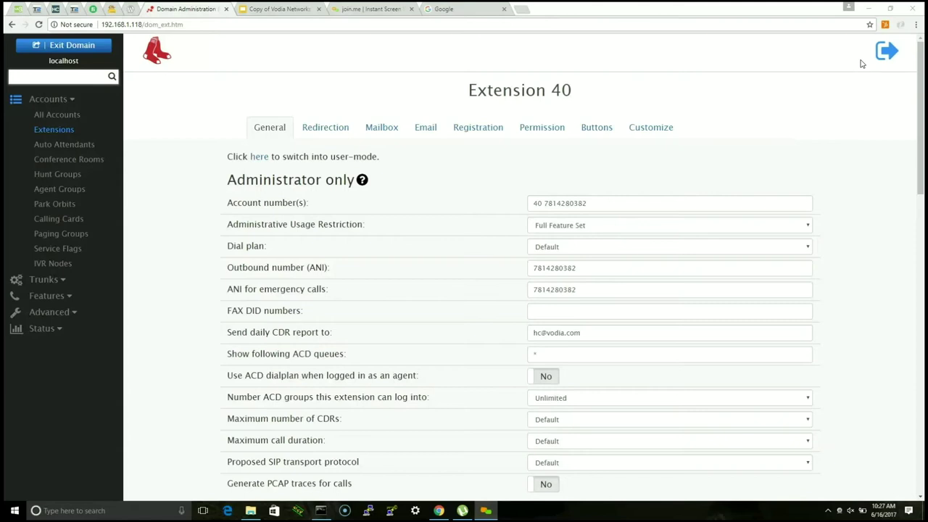
left_click(56, 132)
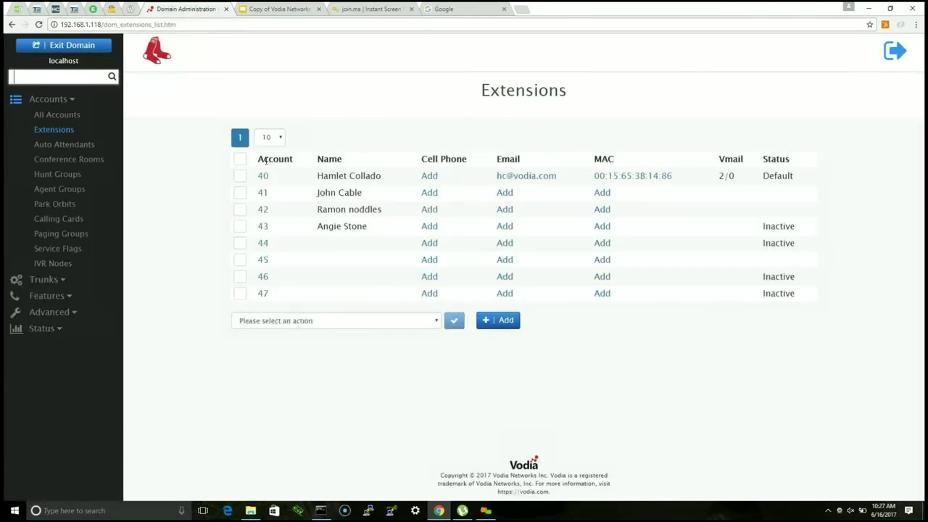
Step: Switch extension 40 into user mode, allow portal notifications, and view the Presence page
left_click(262, 177)
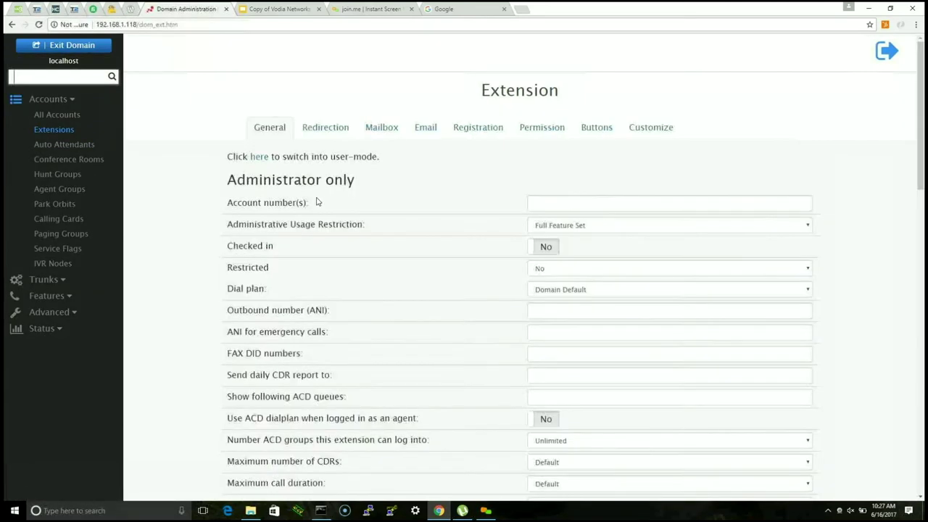
left_click(259, 158)
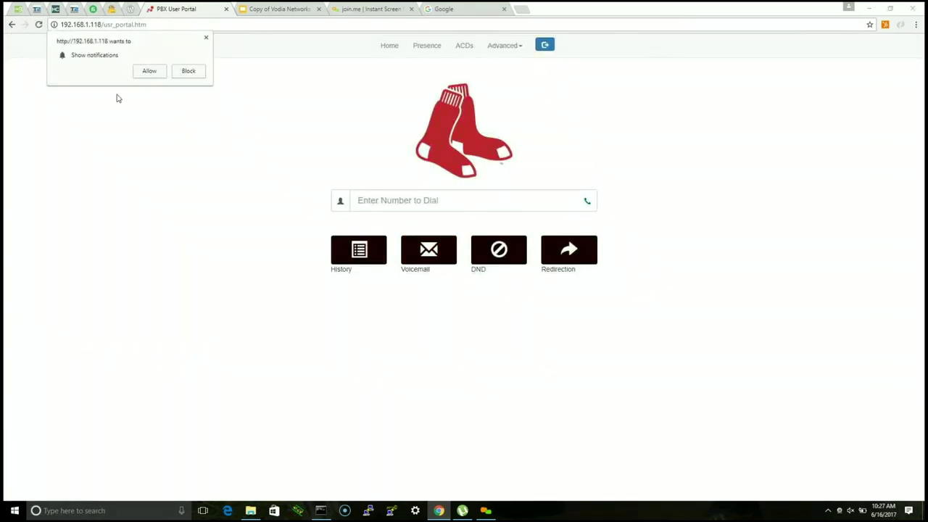
left_click(157, 75)
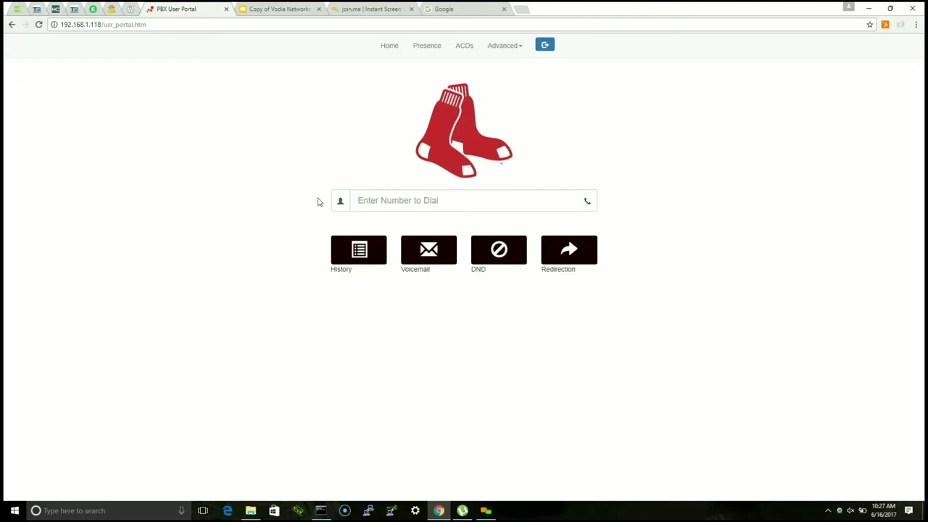
left_click(424, 51)
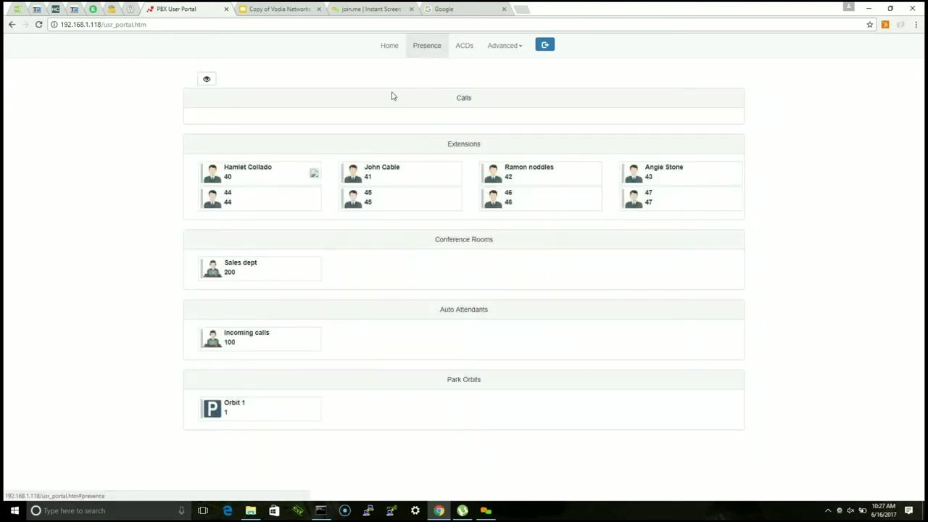
Step: View the portal's Home, ACD queues, account Settings, Recordings and Conference pages
left_click(390, 45)
left_click(464, 46)
left_click(508, 46)
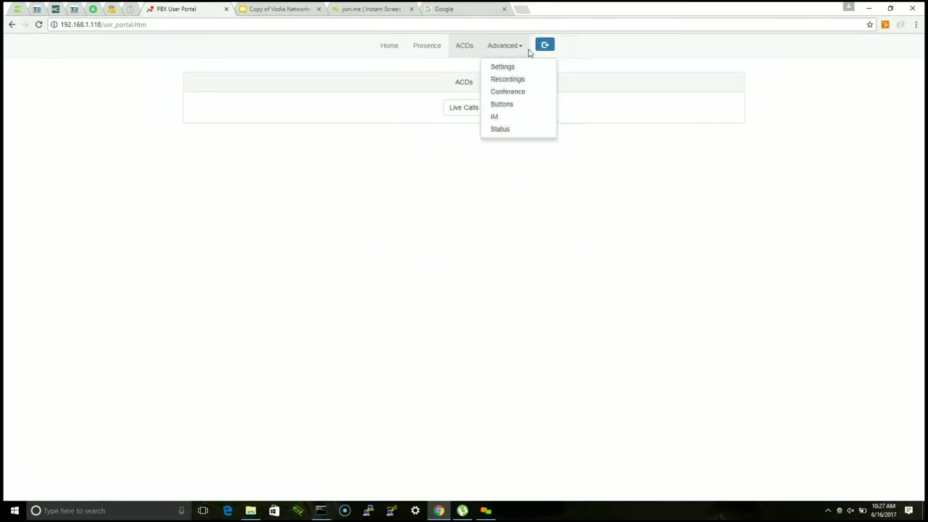
left_click(508, 66)
left_click(505, 47)
left_click(508, 79)
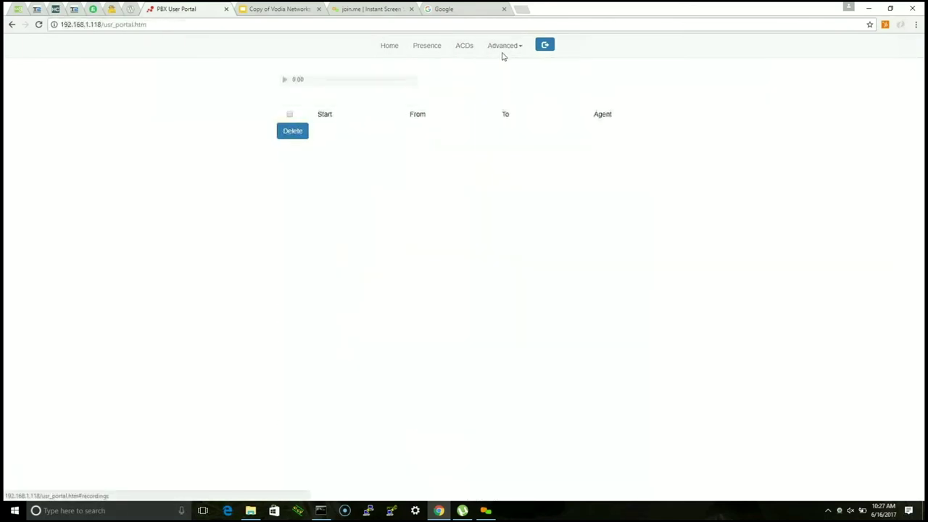
left_click(505, 48)
left_click(506, 91)
Step: View the Buttons, IM and Status pages, then return to the Home dial page
left_click(505, 46)
left_click(508, 104)
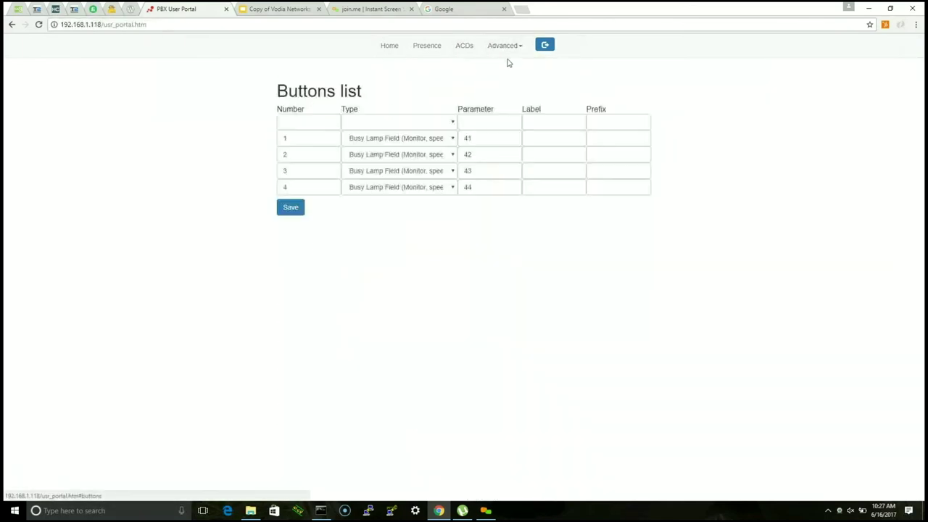
left_click(506, 46)
left_click(508, 116)
left_click(510, 46)
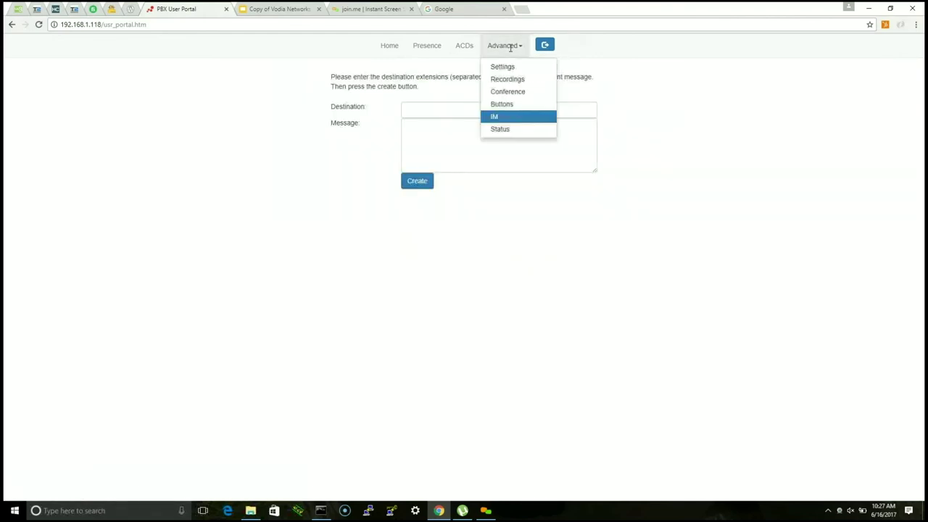
left_click(504, 131)
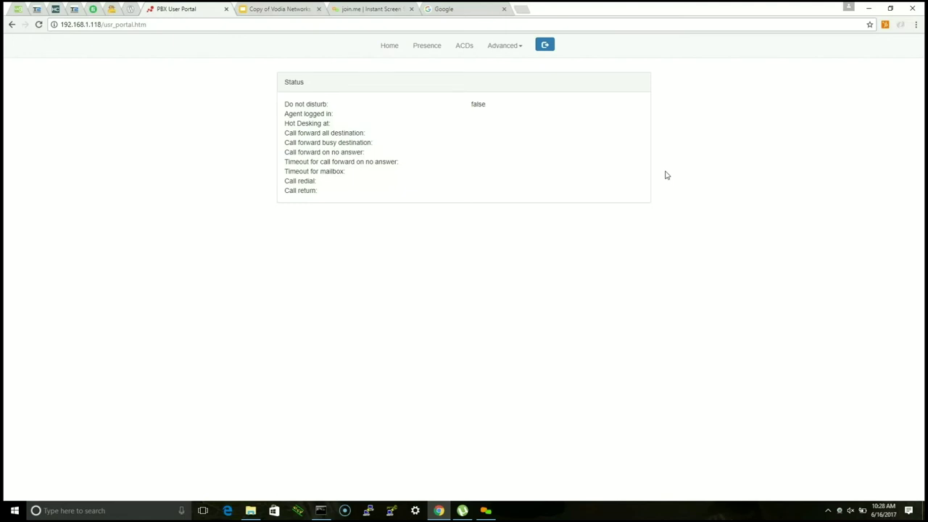
left_click(392, 48)
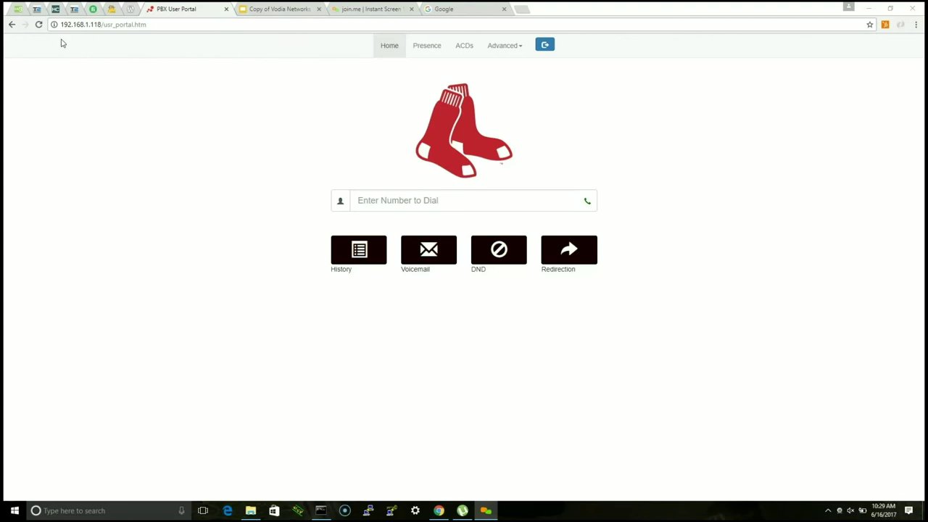
Step: Go back in the browser to extension 40's administrator General settings page
left_click(13, 26)
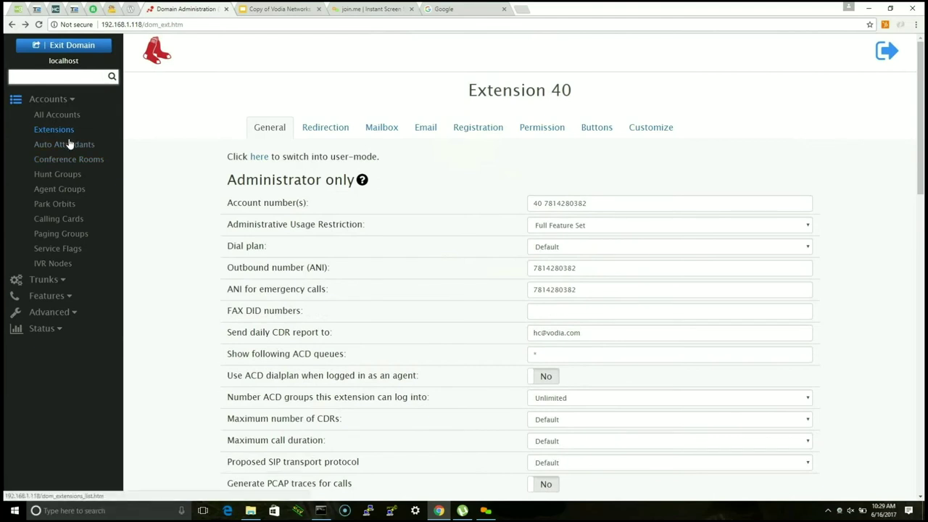
Step: Exit the localhost domain and open Settings > Customize > User Page Field Control
left_click(55, 314)
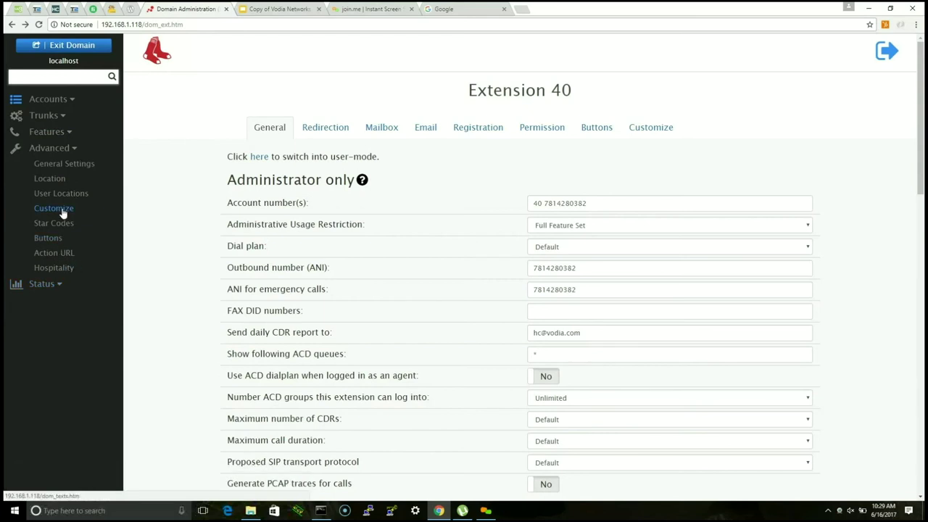
left_click(65, 46)
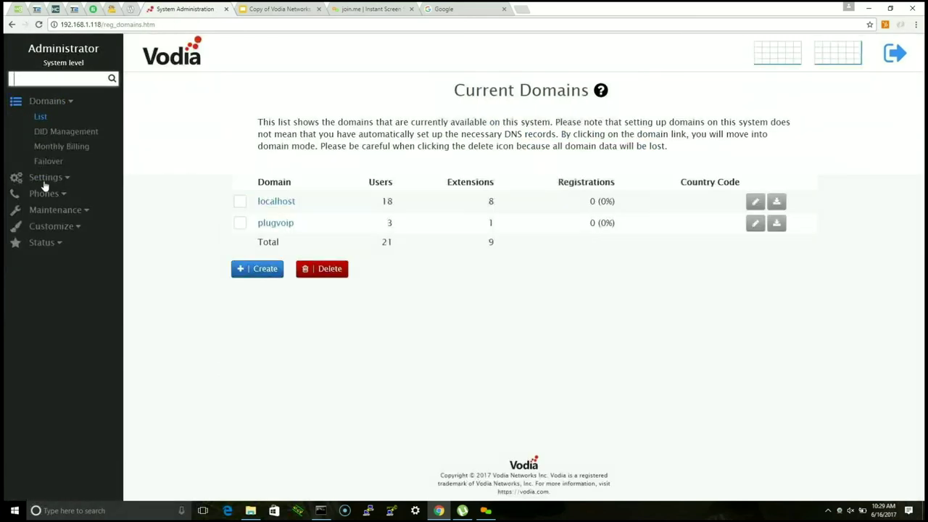
left_click(53, 183)
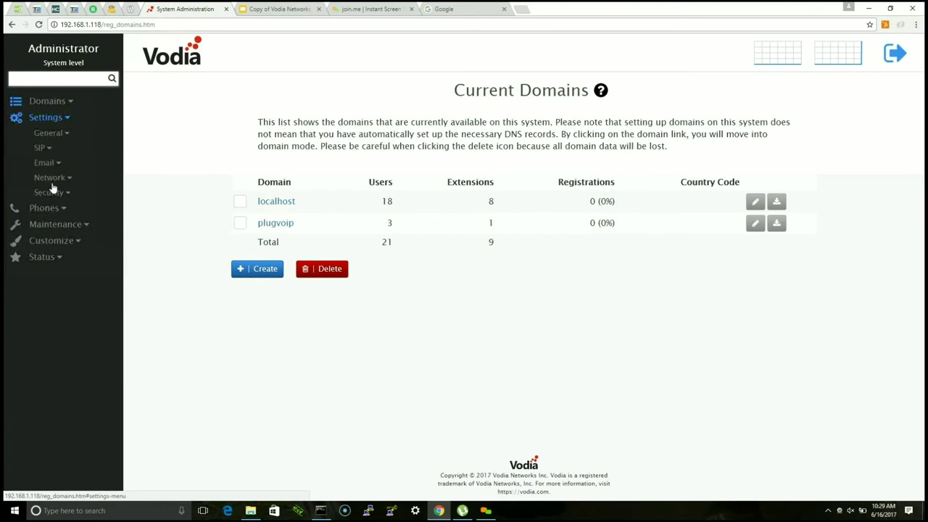
left_click(53, 224)
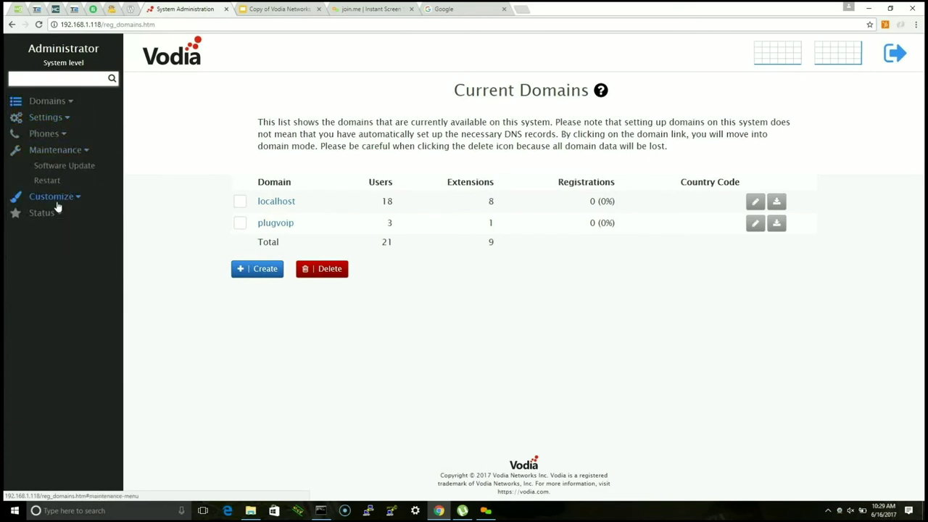
left_click(54, 200)
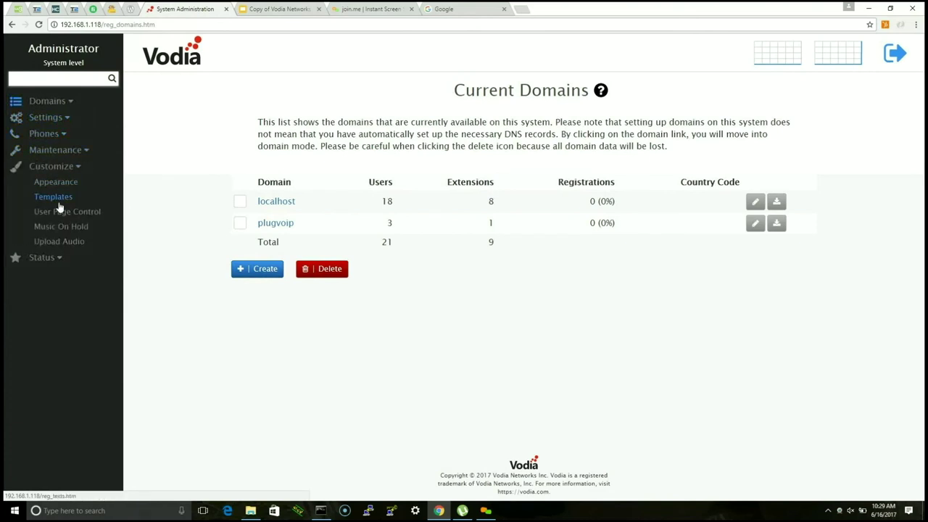
left_click(61, 215)
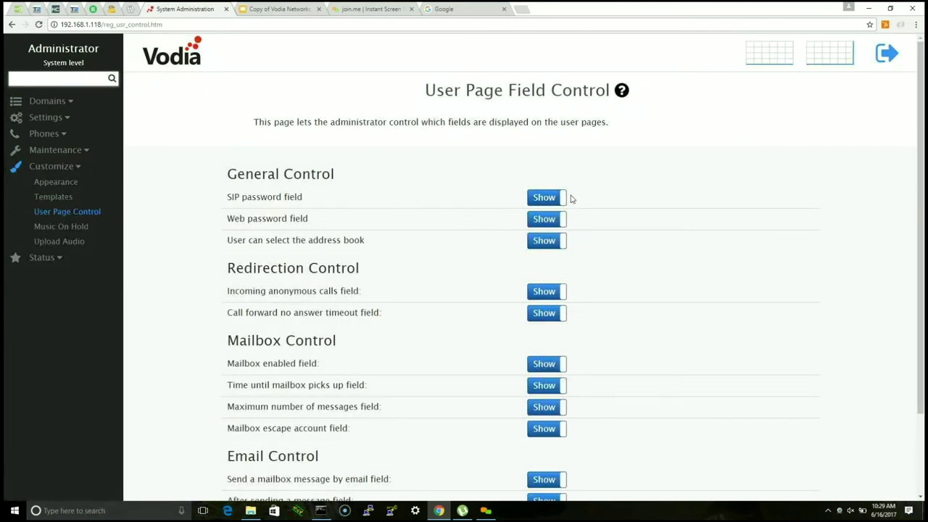
Step: Set the Web password, address book, anonymous calls, no-answer timeout and mailbox fields to Hide
left_click(532, 202)
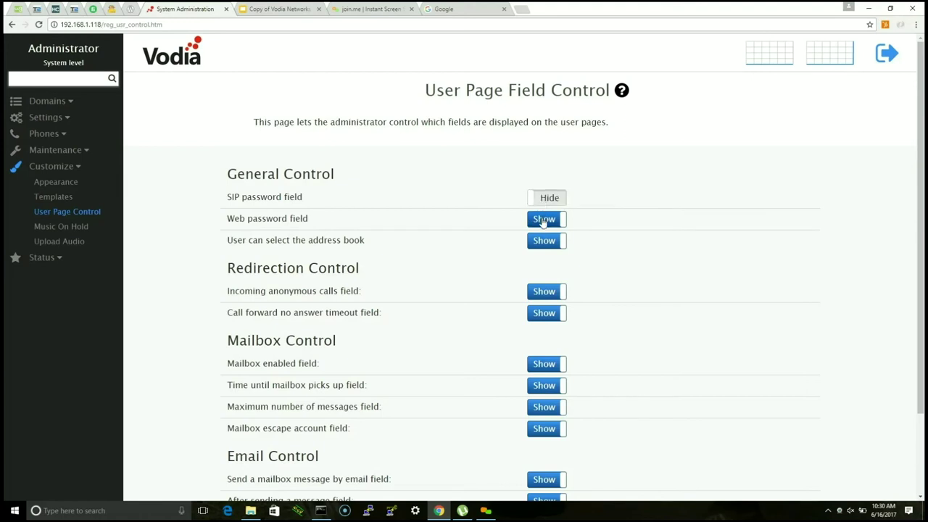
left_click(544, 221)
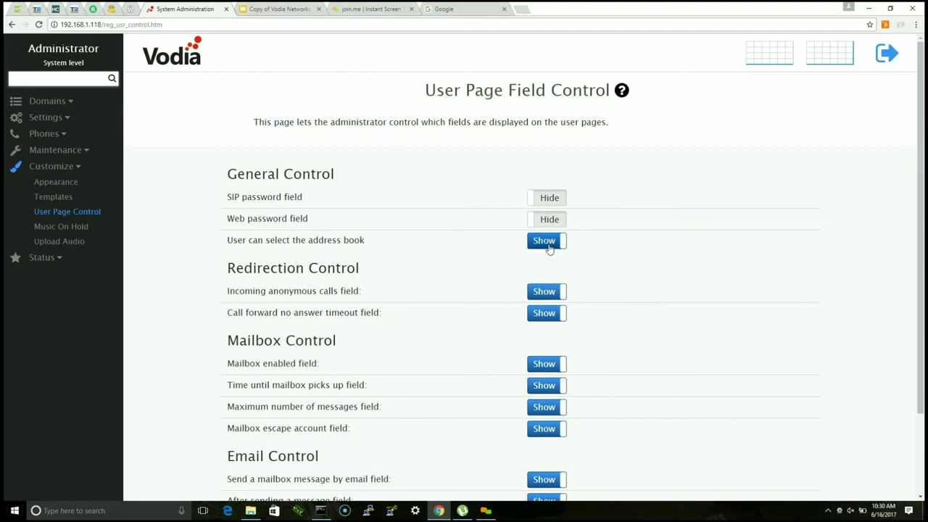
left_click(545, 241)
scroll(620, 253, "down", 2)
left_click(552, 196)
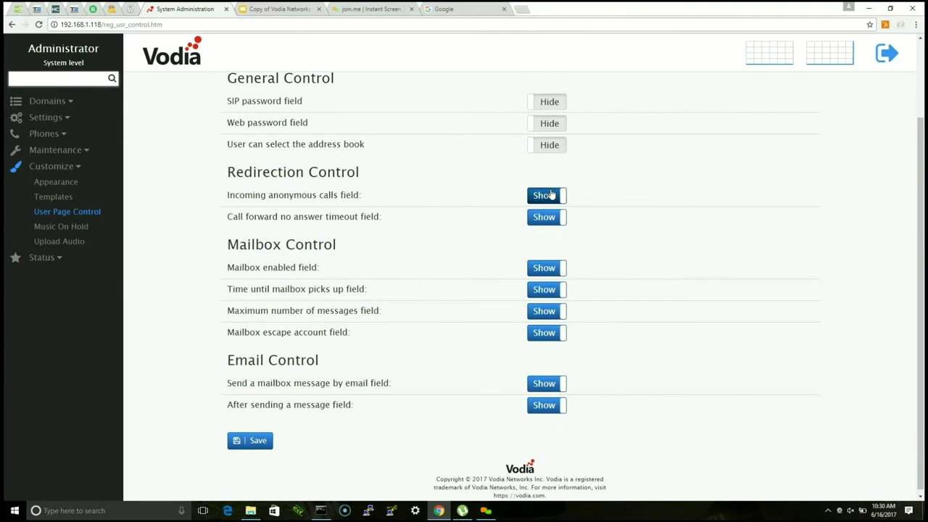
left_click(550, 218)
left_click(551, 269)
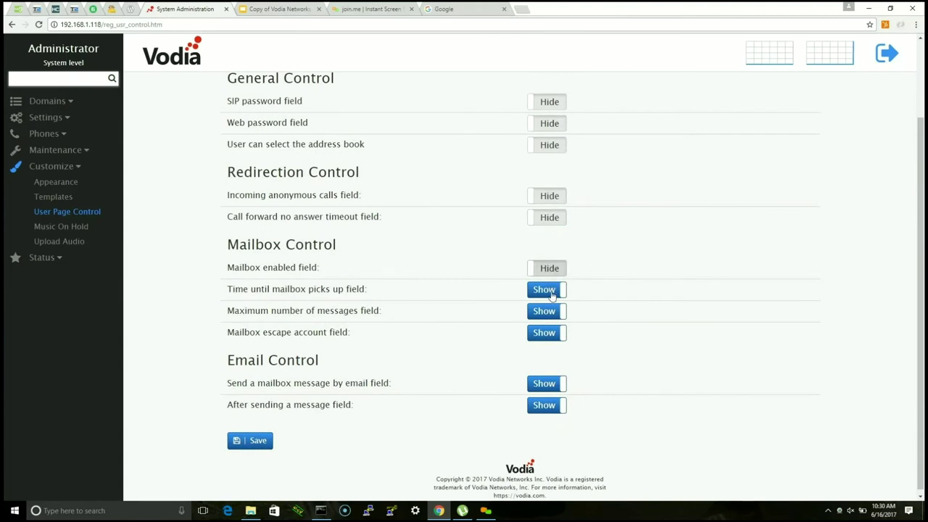
left_click(549, 290)
left_click(550, 311)
left_click(549, 333)
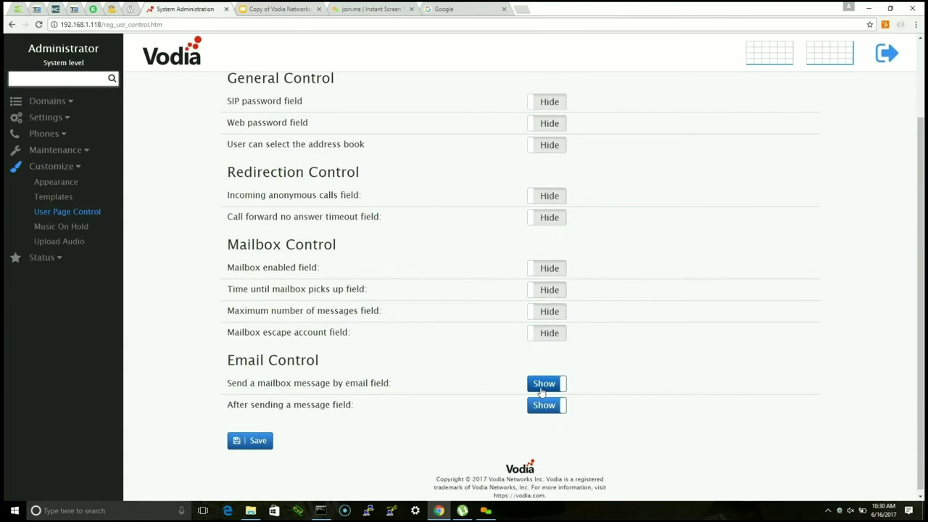
left_click(549, 384)
left_click(550, 405)
Step: Set the SIP password field back to Show and save the field control settings
scroll(510, 365, "up", 2)
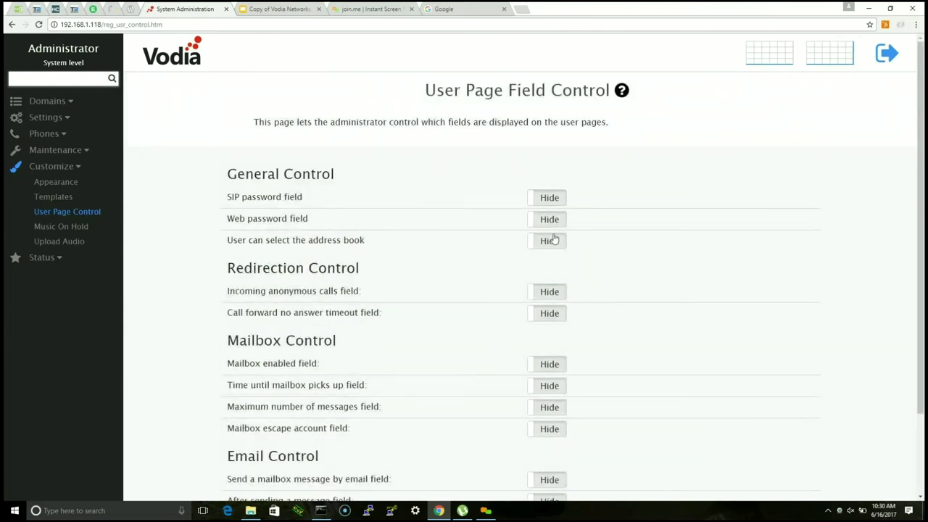
left_click(551, 199)
scroll(470, 325, "down", 2)
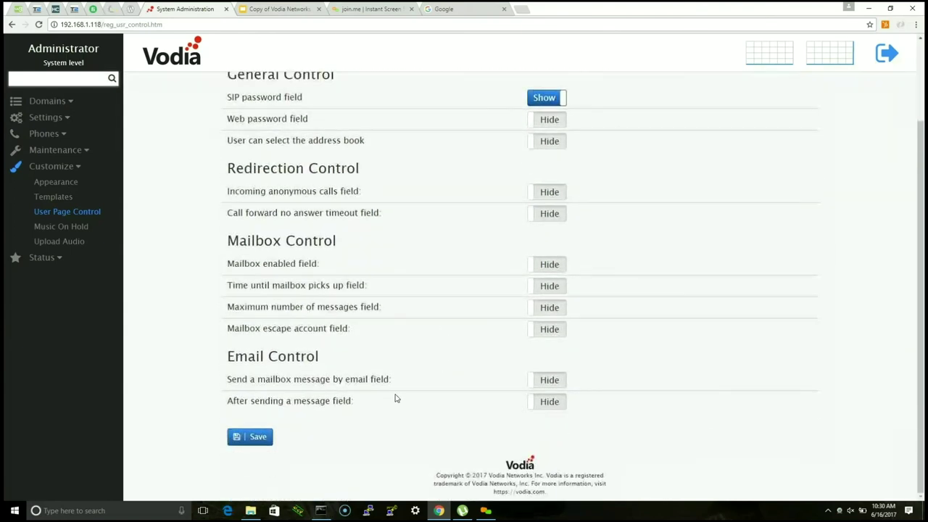
left_click(250, 438)
scroll(549, 259, "up", 2)
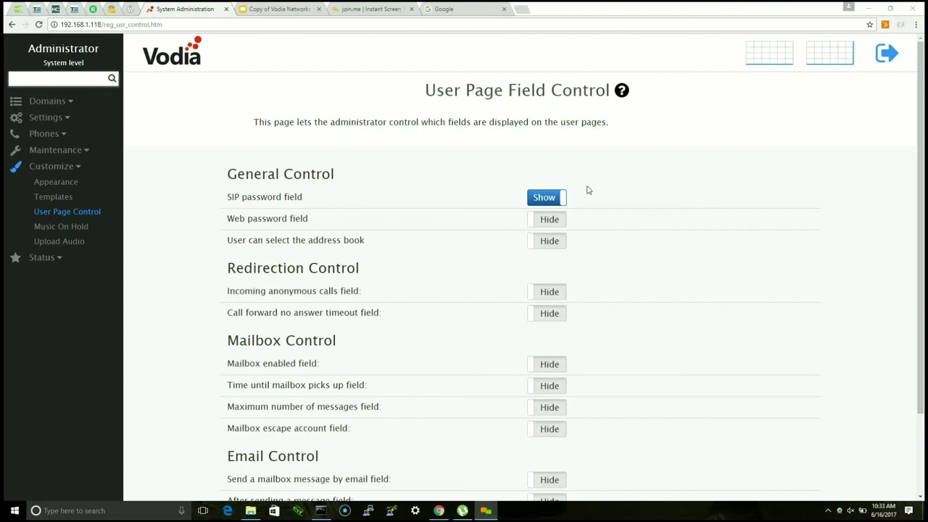
Step: Hide the SIP password field too, then open the system Settings > General > Logging page
left_click(557, 199)
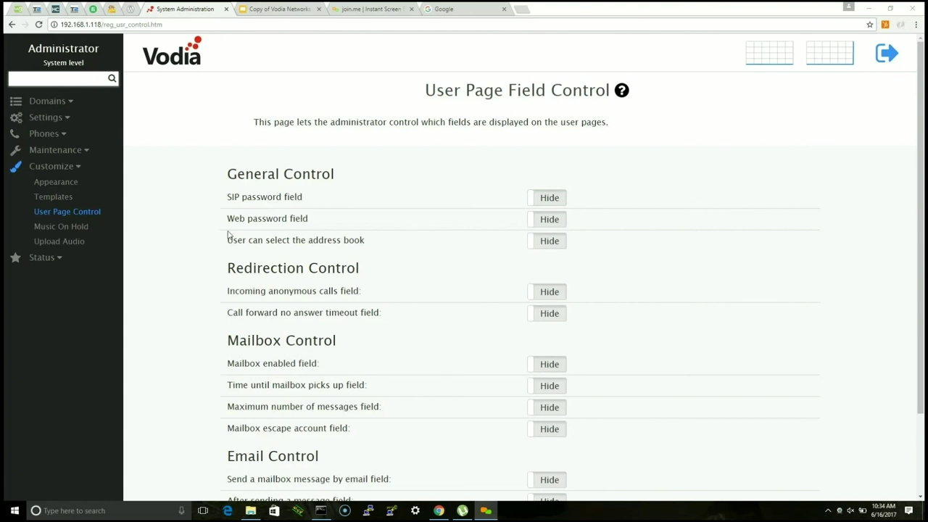
left_click(49, 257)
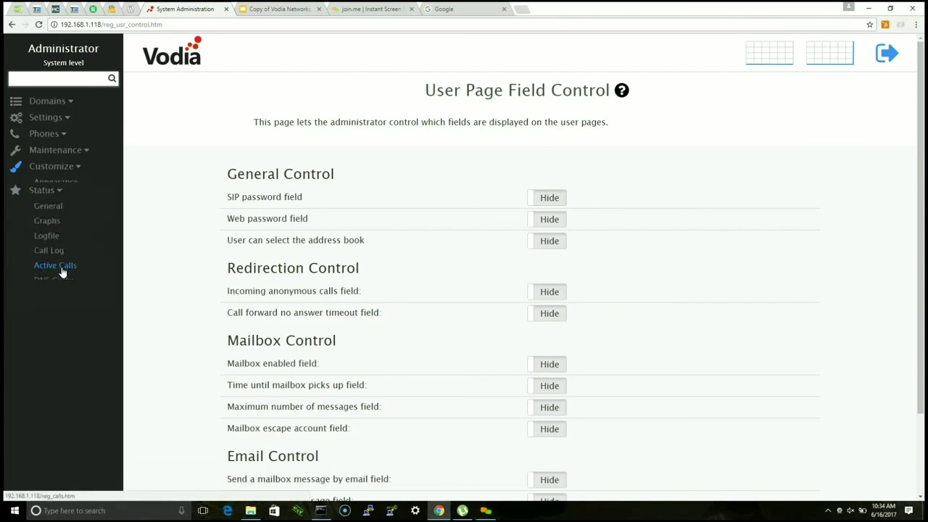
left_click(46, 117)
left_click(48, 133)
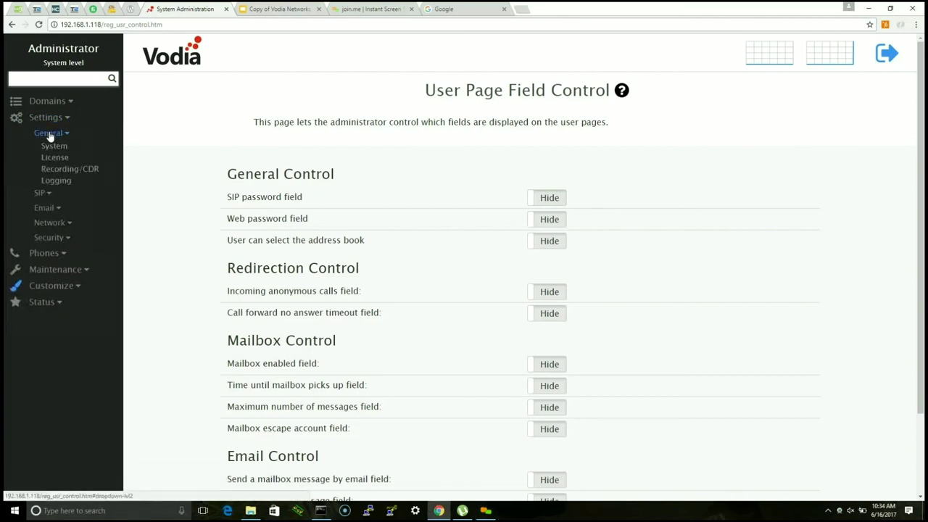
left_click(55, 146)
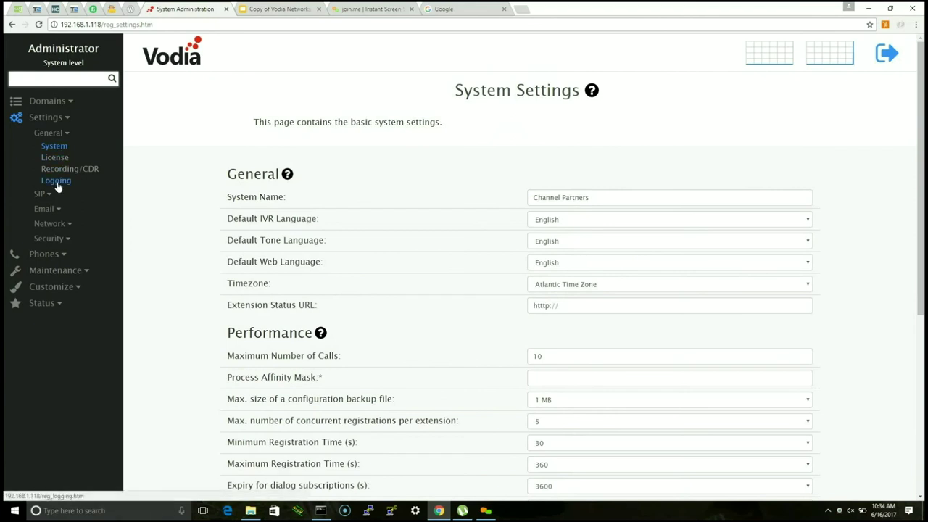
left_click(57, 181)
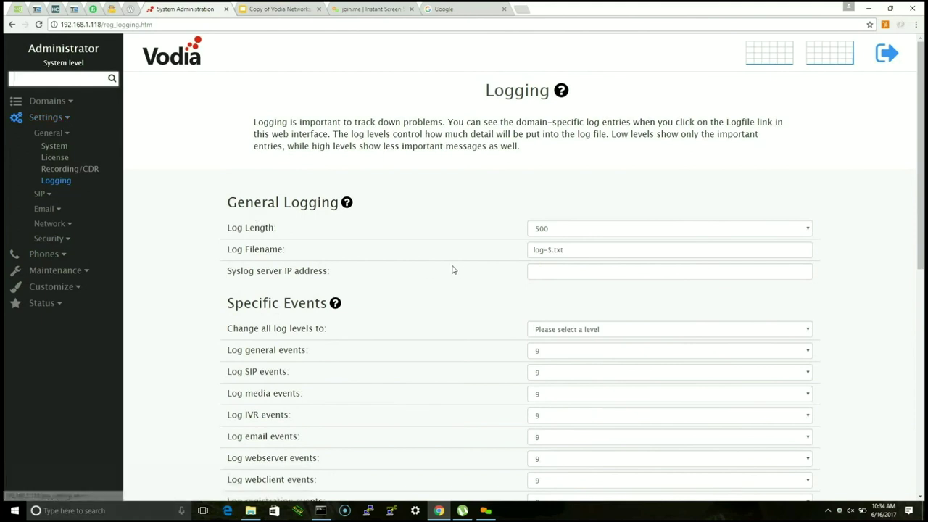
Step: Review the Specific Events log levels, all at 9, from general through Microsoft Lync events
scroll(516, 232, "down", 1)
scroll(486, 242, "up", 1)
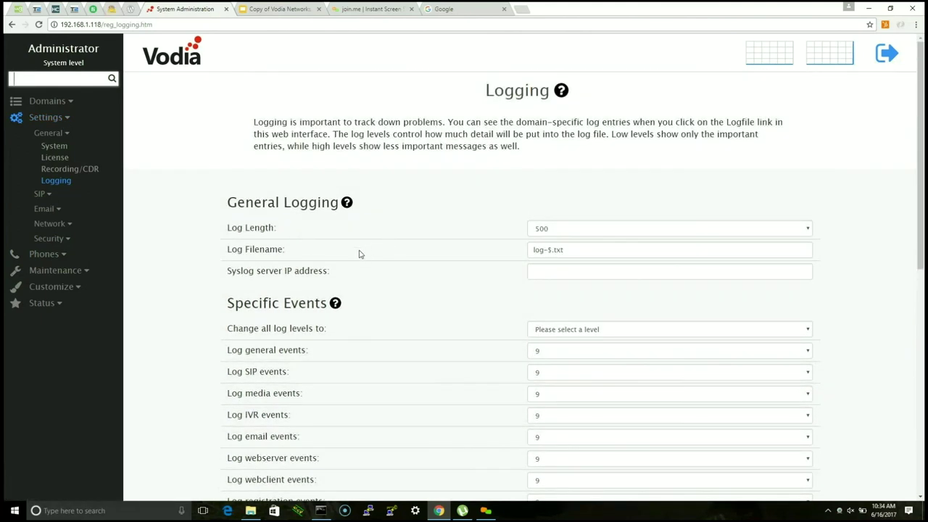
scroll(359, 255, "down", 3)
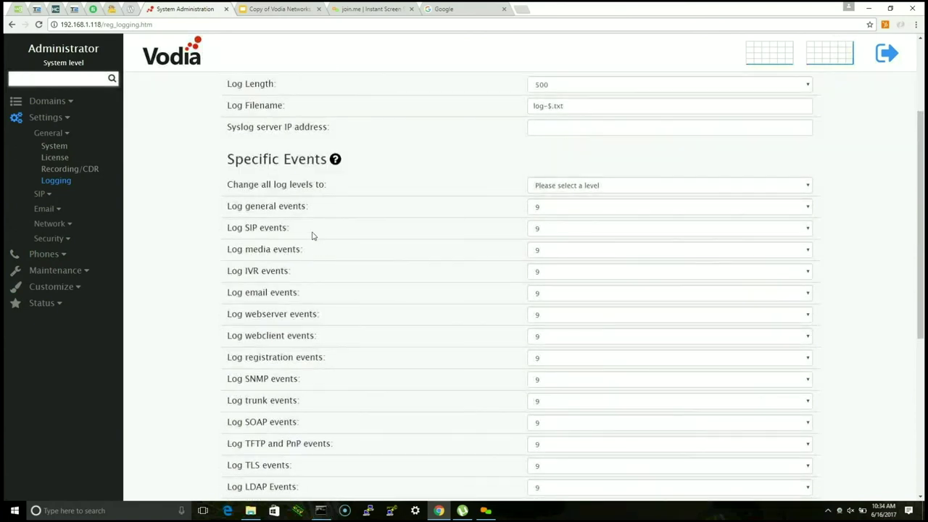
scroll(314, 249, "up", 1)
scroll(314, 249, "down", 2)
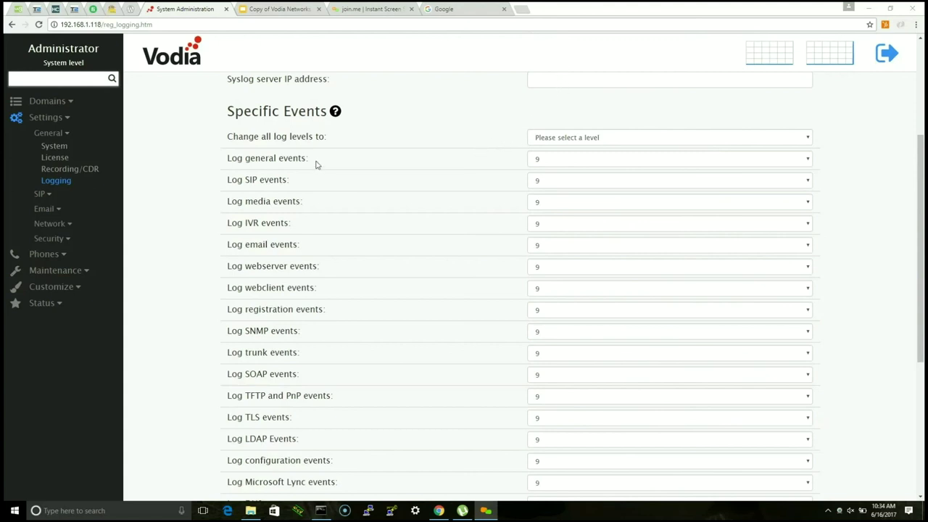
key("Tab")
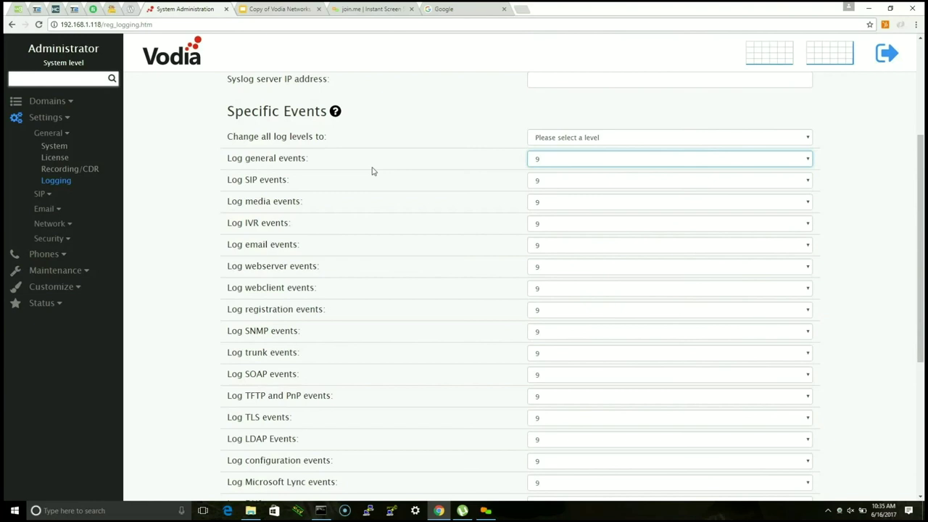
double_click(372, 171)
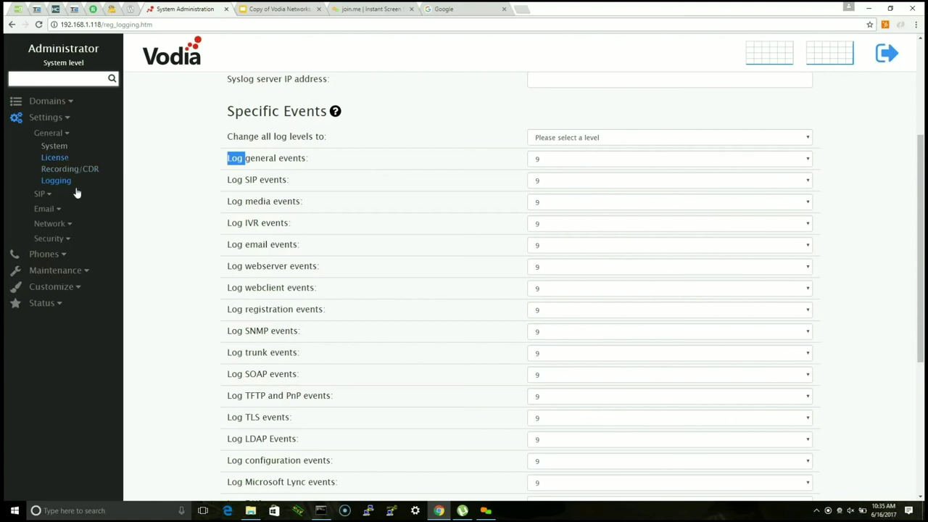
left_click(65, 286)
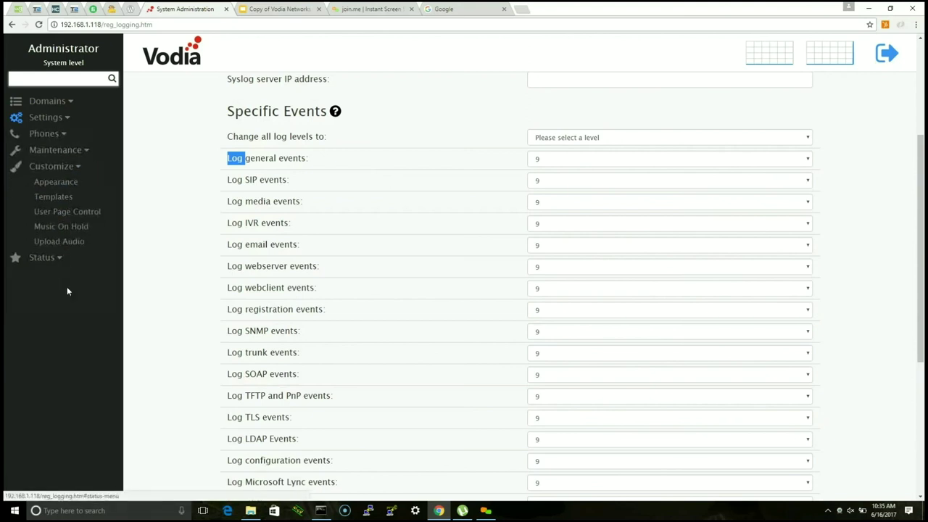
left_click(65, 188)
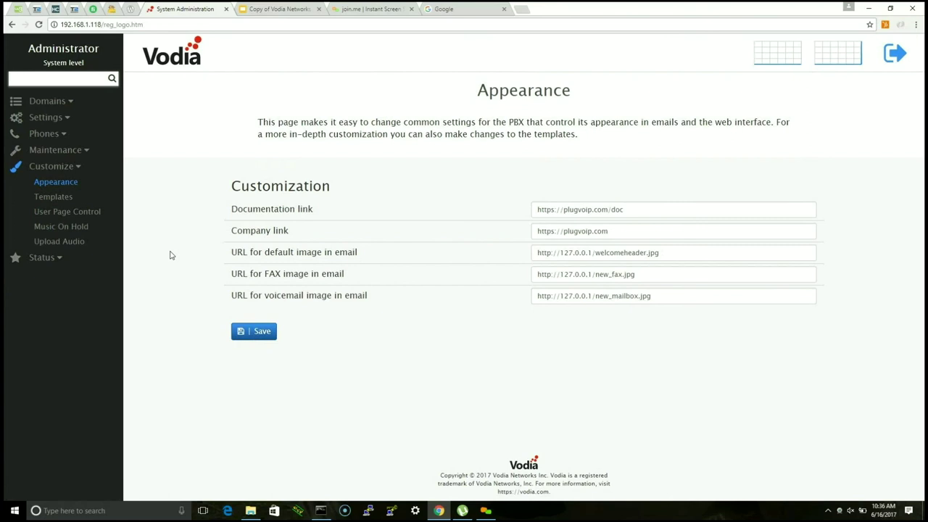
double_click(171, 255)
key("Tab")
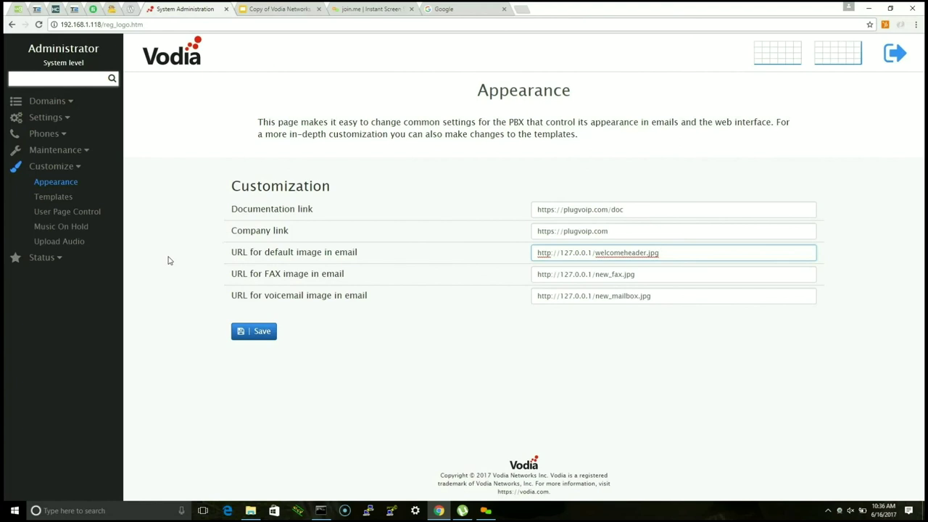
key("shift+Left")
key("shift+Left")
key("shift+Left")
key("Right")
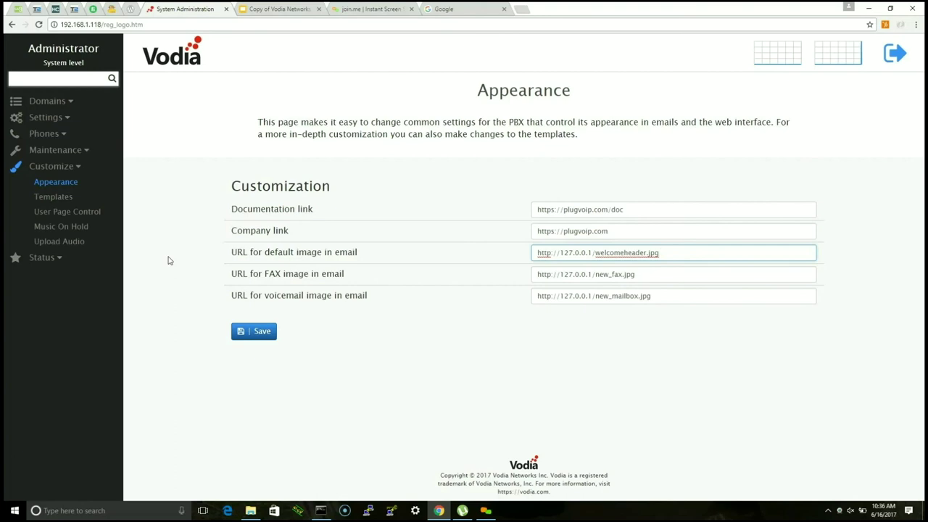